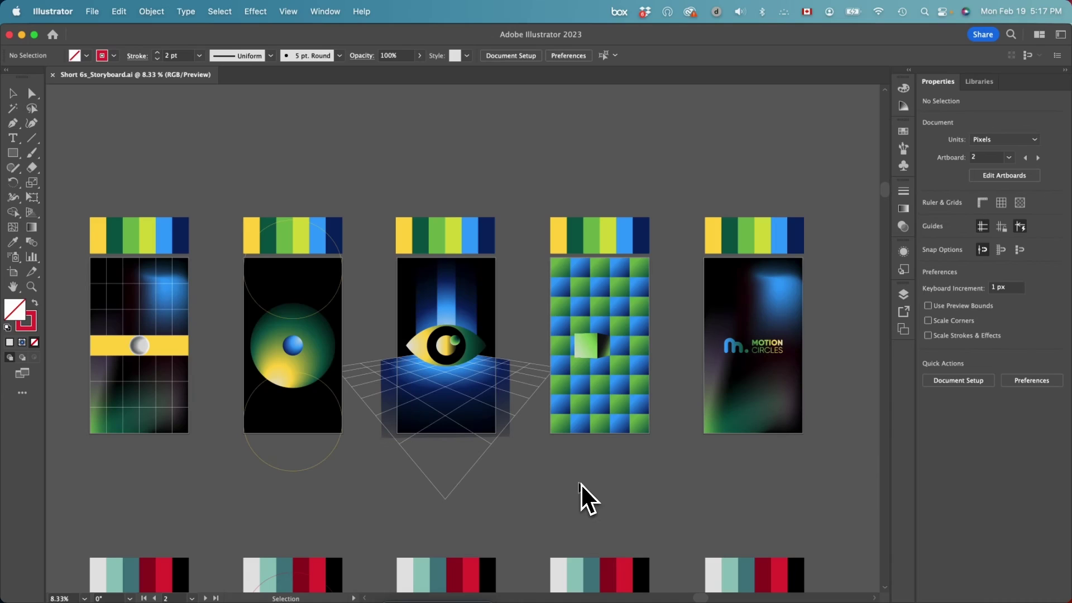
- Zoom in and pan across the Illustrator storyboard to inspect the individual frames
left_click_drag(545, 471, 603, 485)
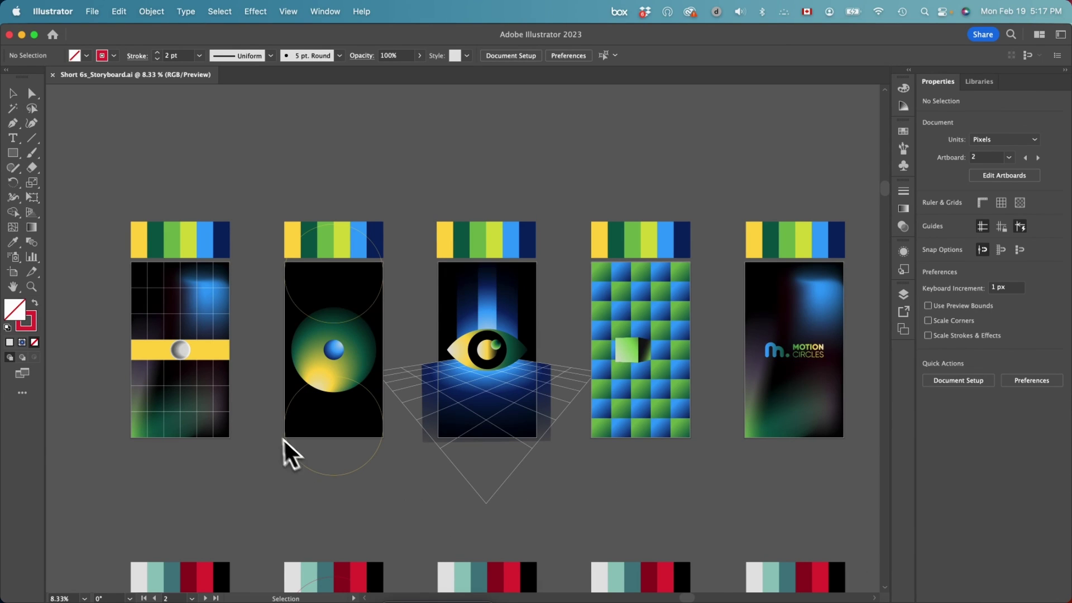
key("super+=")
left_click_drag(280, 400, 475, 410)
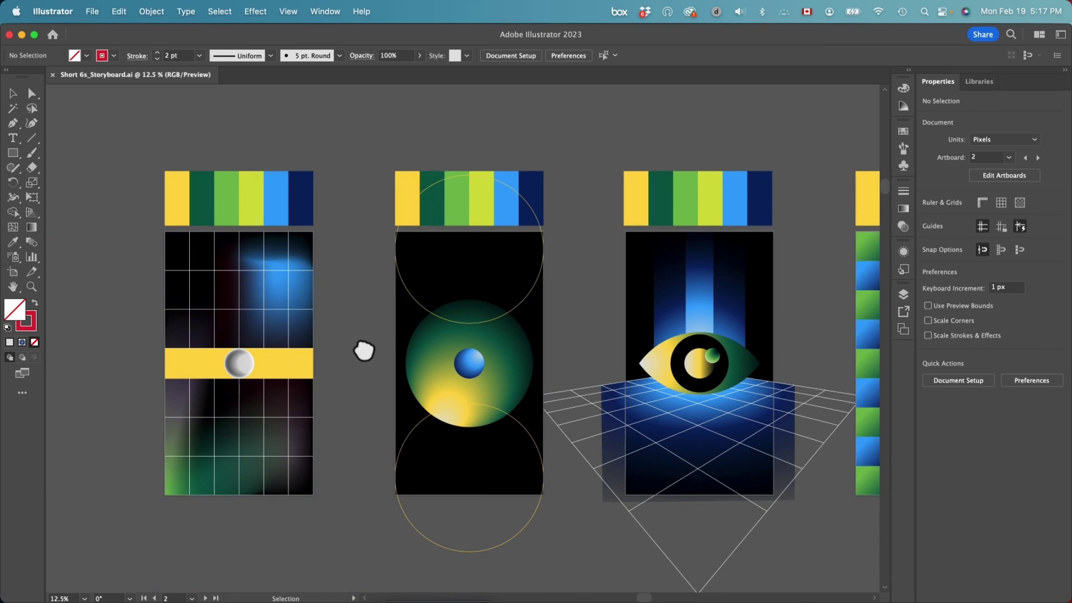
scroll(360, 352, "right", 10)
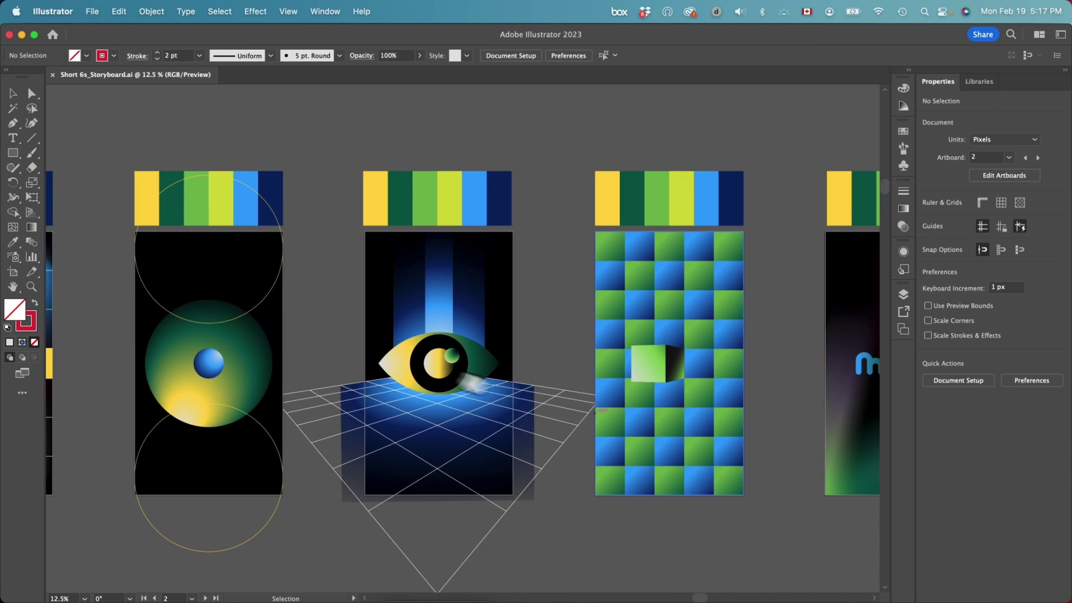
scroll(598, 419, "right", 10)
scroll(598, 419, "left", 20)
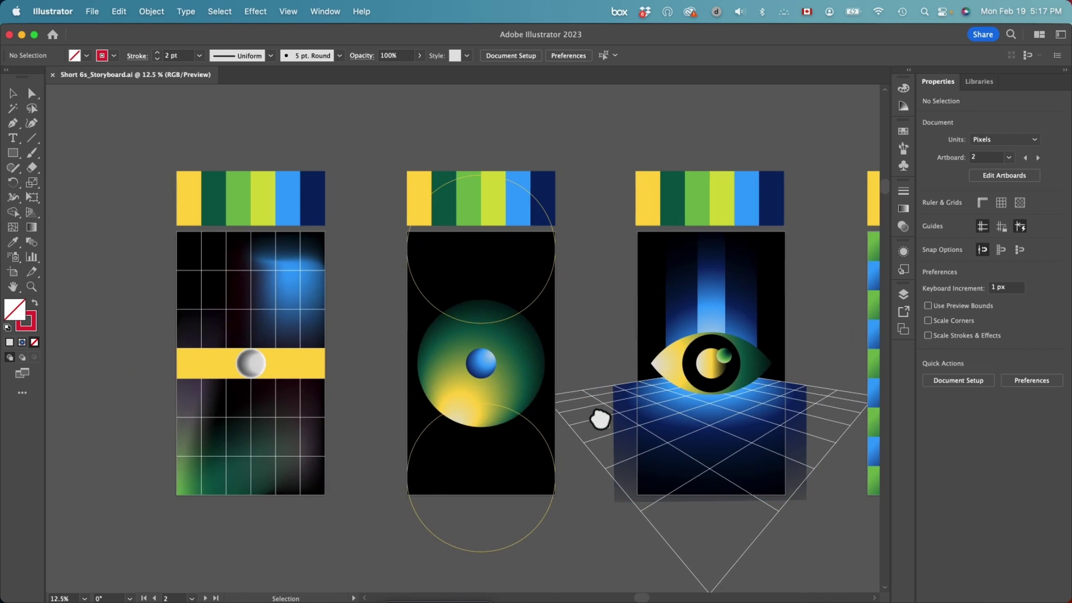
scroll(600, 420, "down", 3)
scroll(600, 420, "right", 1)
key("super+minus")
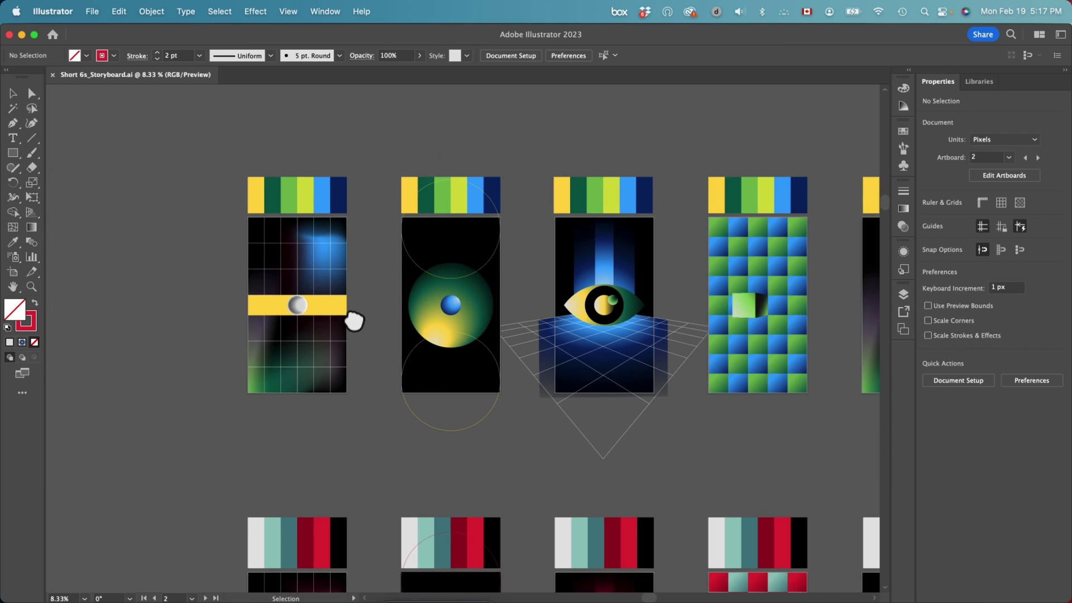
key("super+equal")
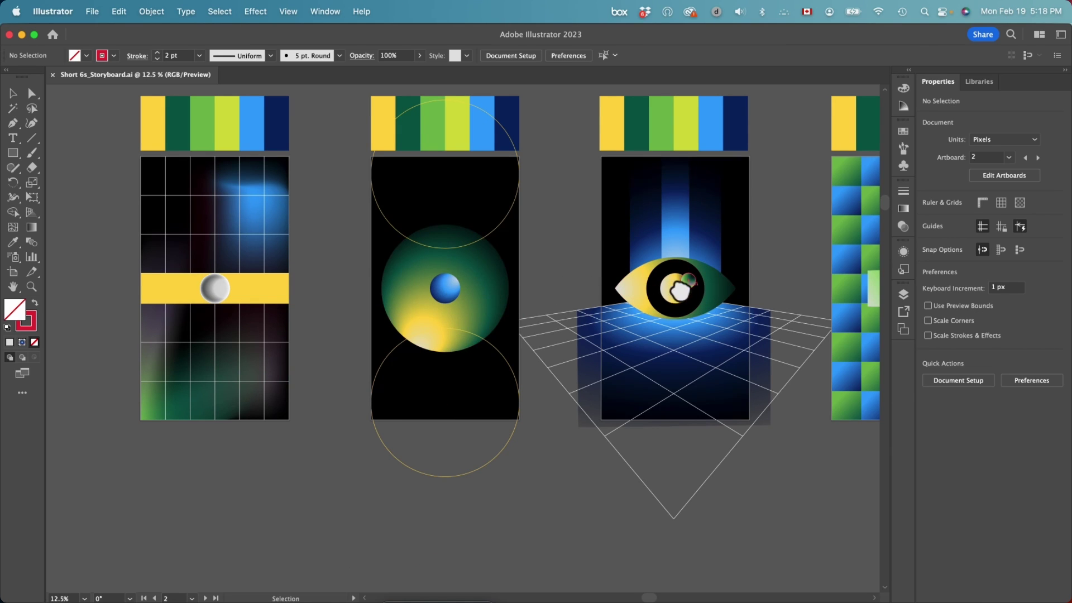
scroll(670, 288, "right", 4)
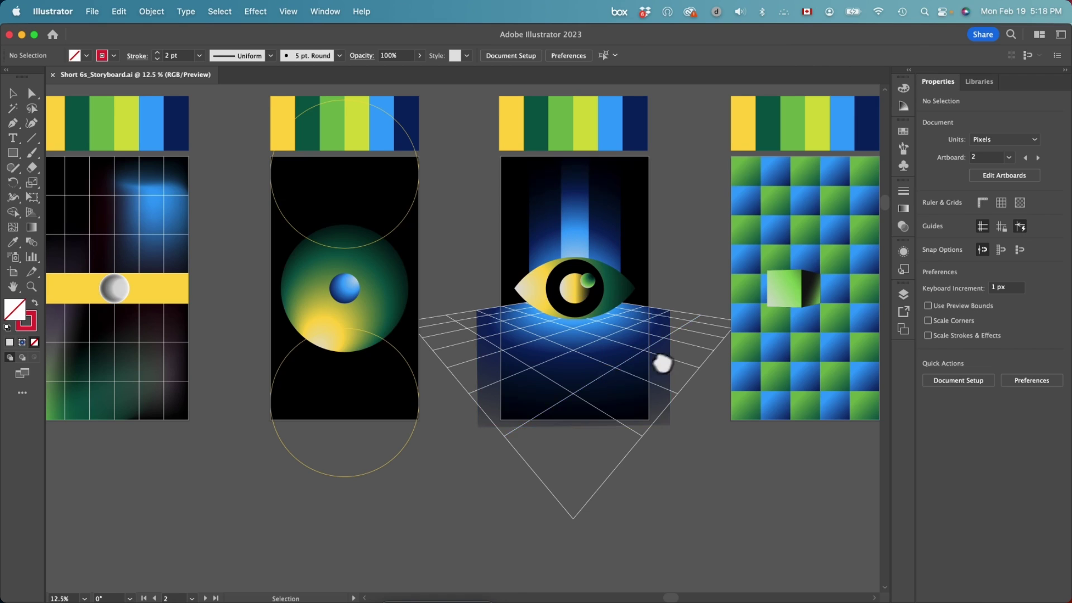
scroll(670, 360, "right", 5)
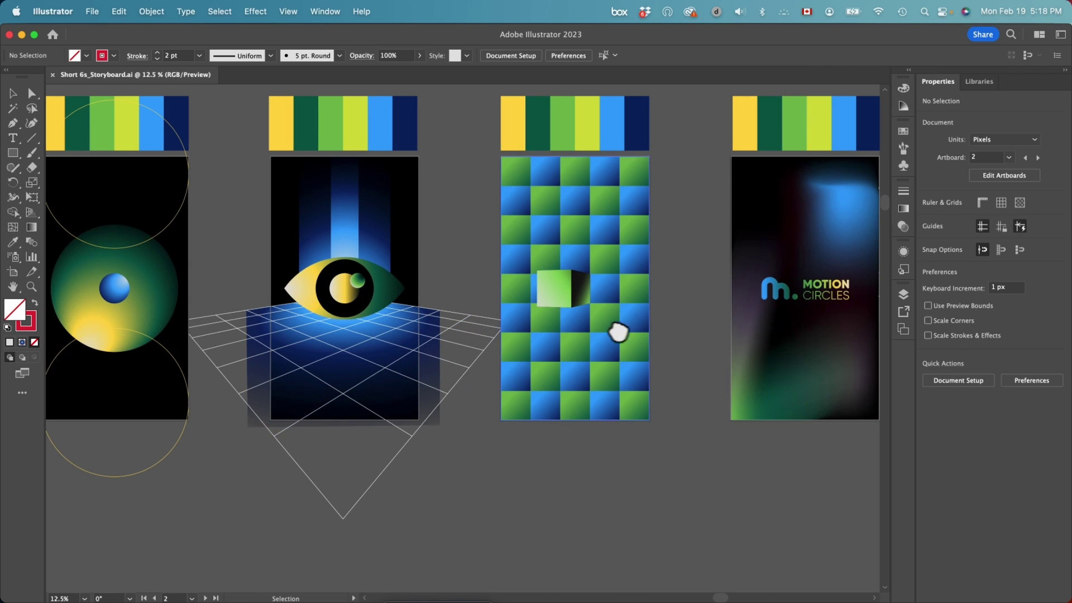
- Zoom out to review both storyboard rows, then switch to the Coolors page in Chrome
key("super+minus")
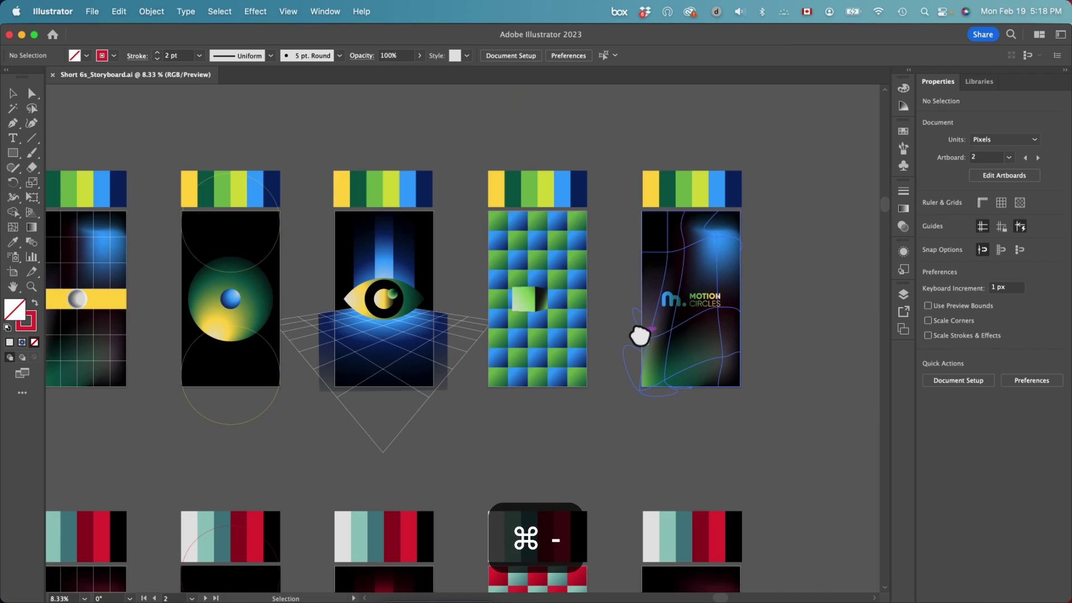
scroll(619, 362, "left", 2)
scroll(618, 362, "down", 1)
scroll(617, 364, "down", 5)
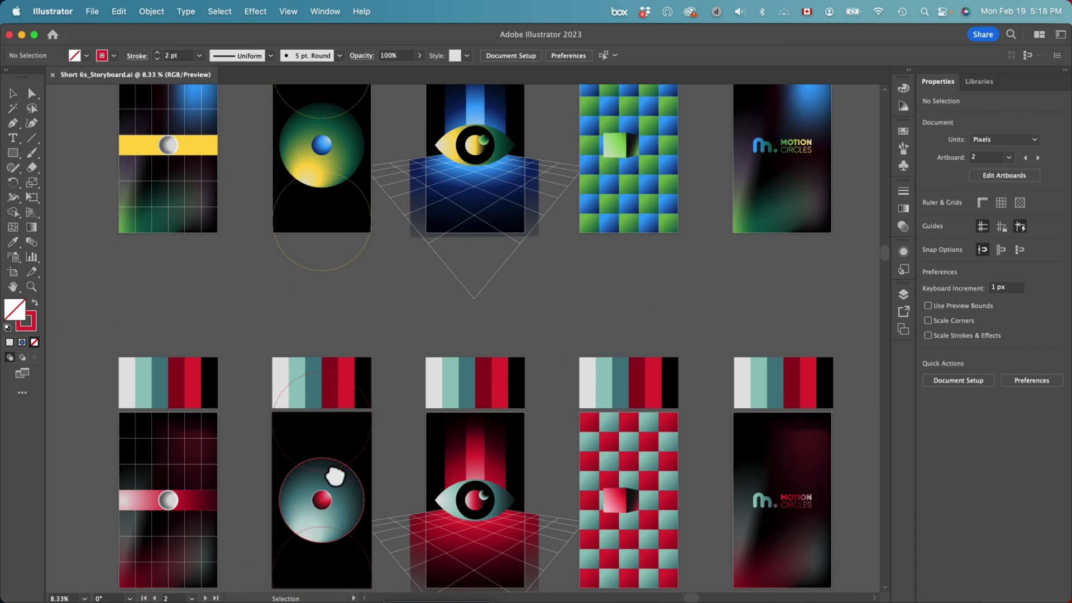
scroll(538, 395, "up", 4)
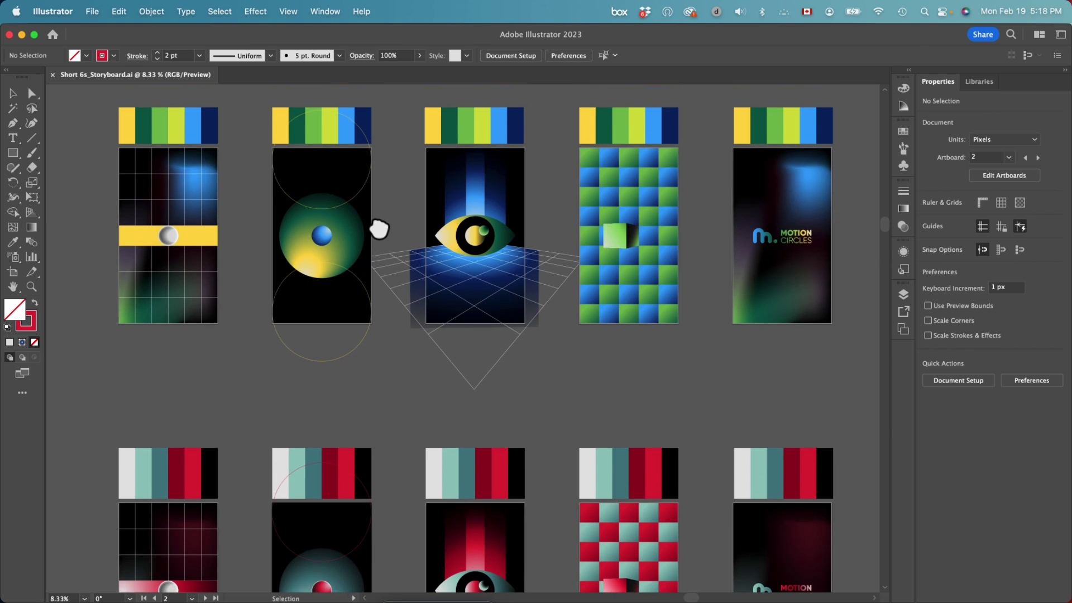
scroll(379, 229, "up", 2)
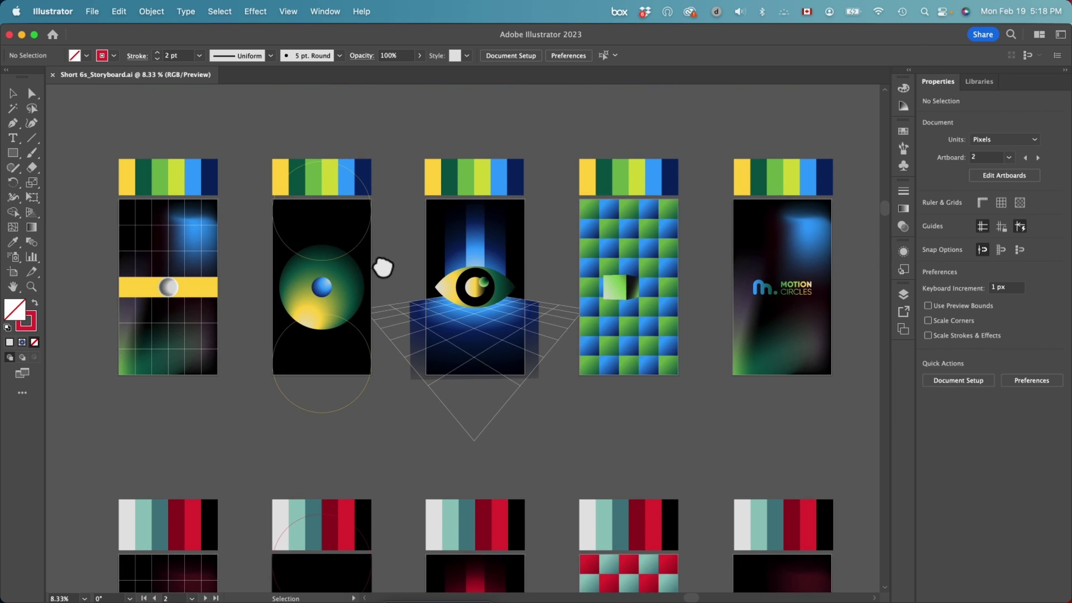
scroll(383, 274, "down", 2)
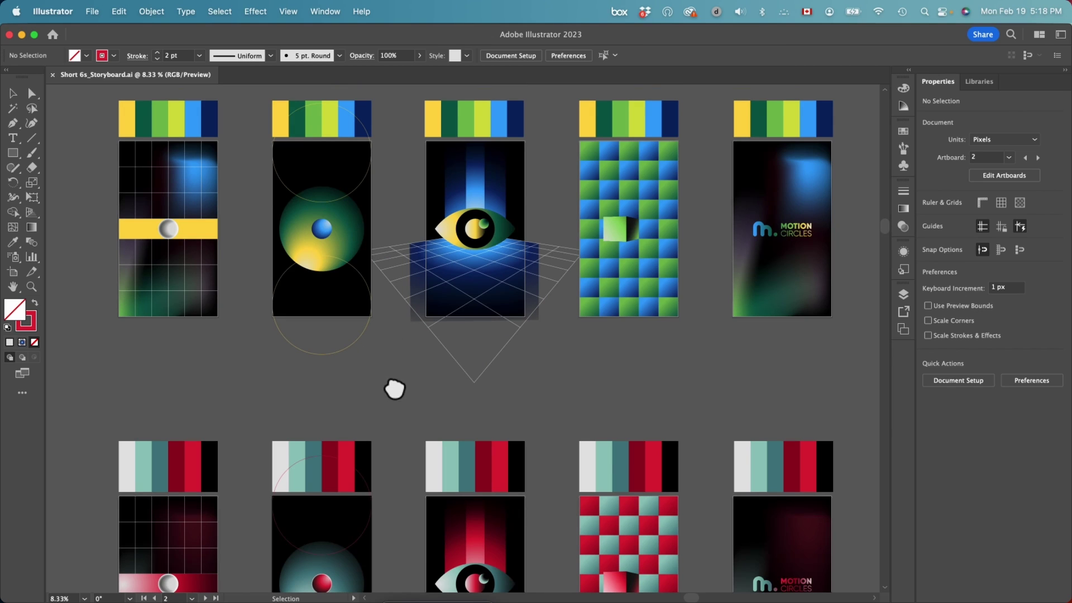
key("super+Tab")
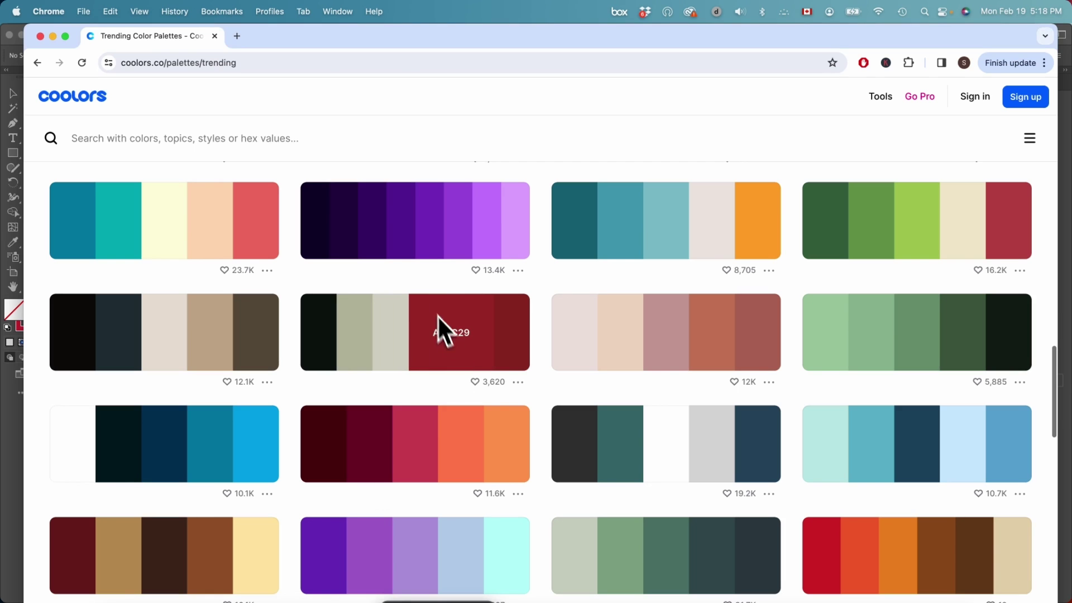
- Open the Coolors Explore Palettes trending page
scroll(438, 316, "up", 20)
scroll(873, 165, "up", 6)
mouse_move(881, 101)
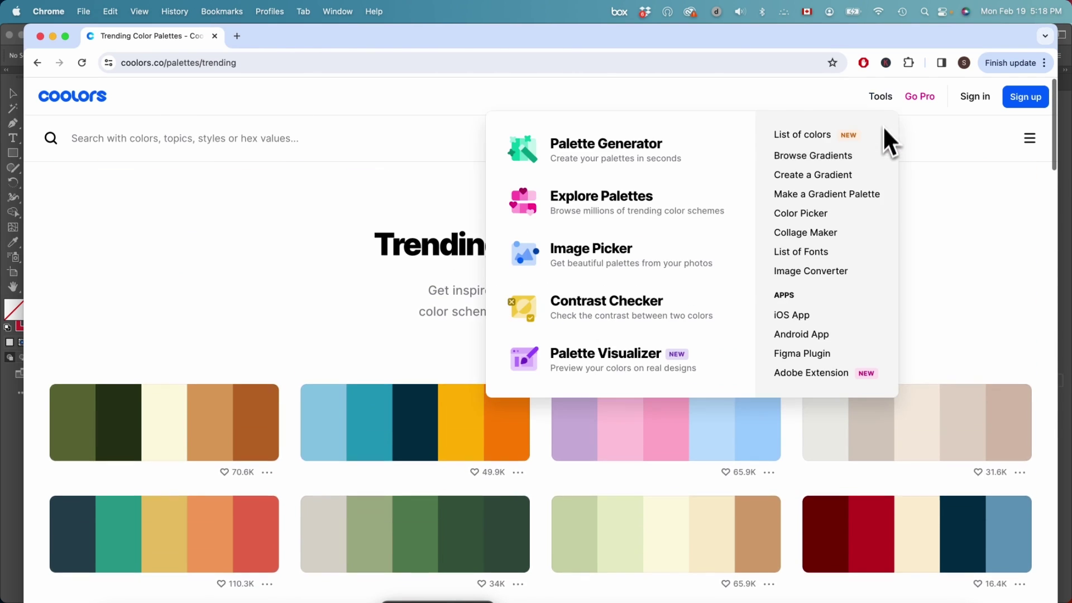
left_click(639, 213)
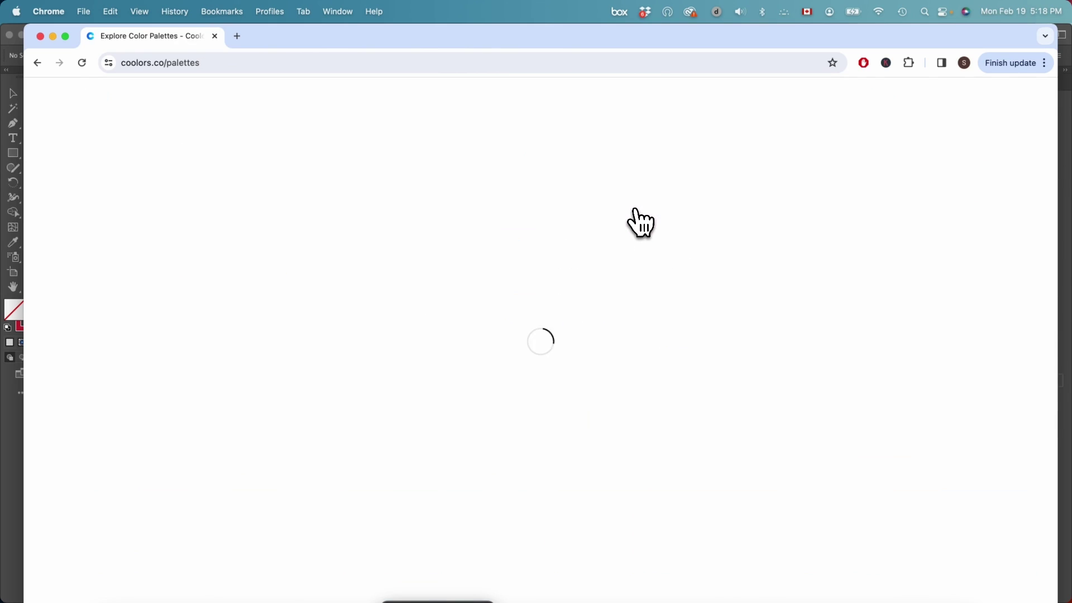
- Scroll through the trending colour palettes, then return to the Illustrator storyboard
scroll(625, 245, "down", 3)
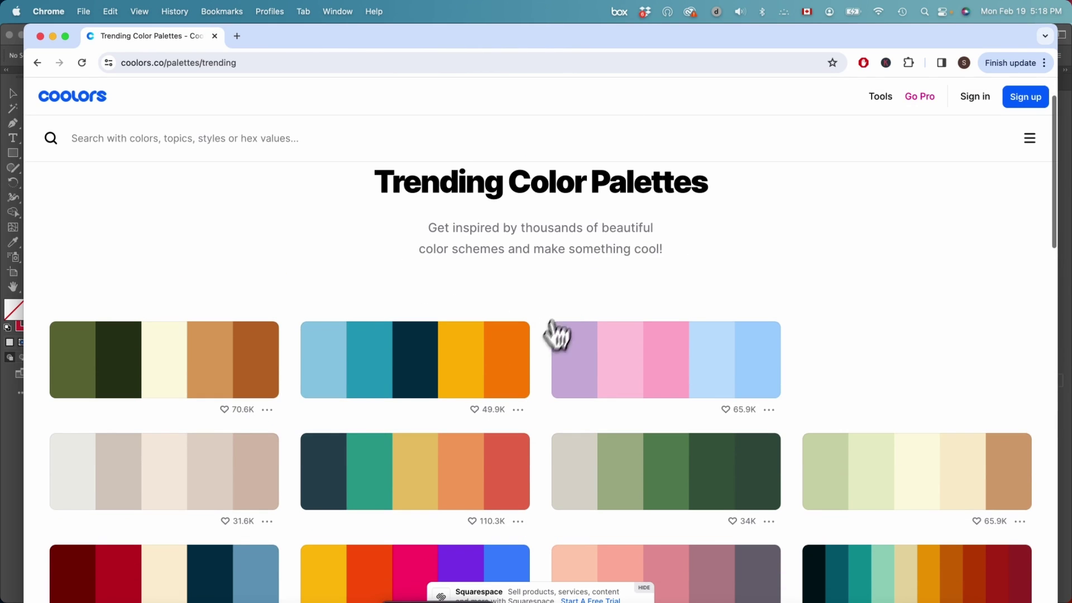
scroll(547, 380, "down", 9)
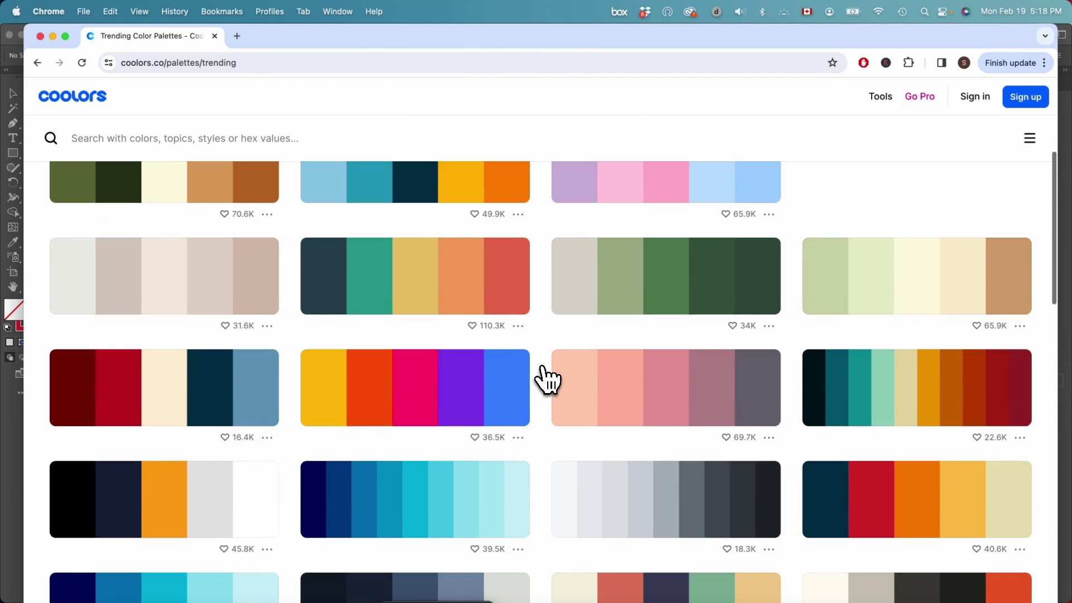
scroll(547, 380, "down", 7)
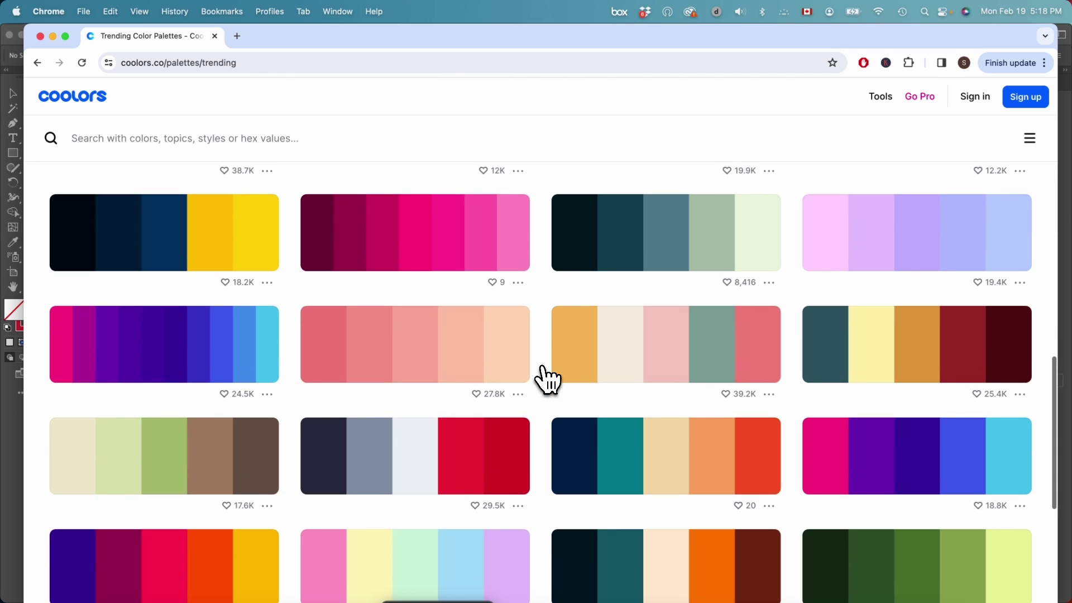
scroll(547, 380, "down", 2)
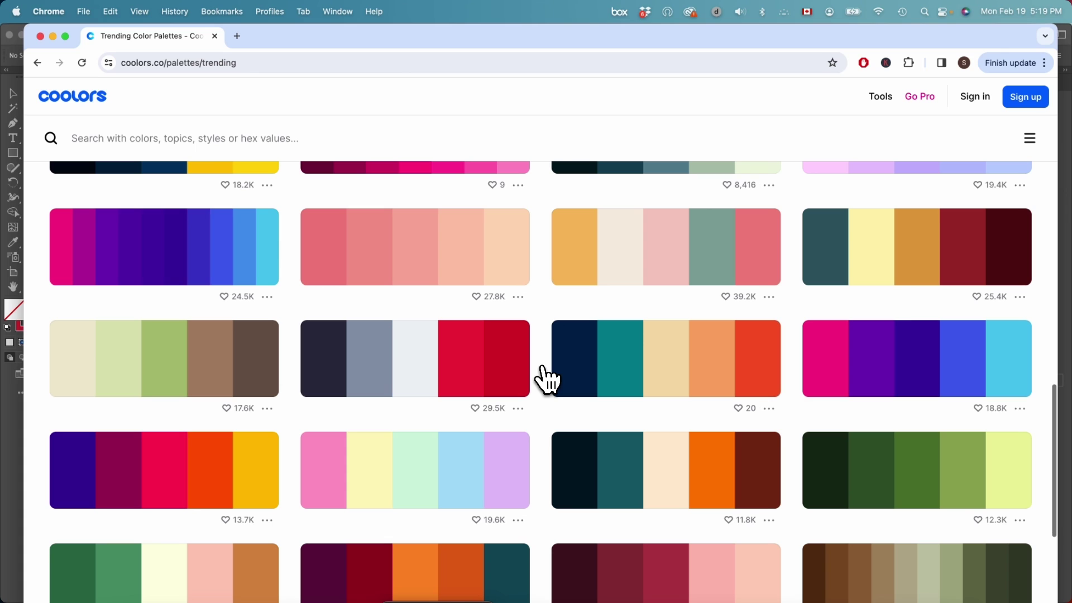
scroll(547, 380, "down", 3)
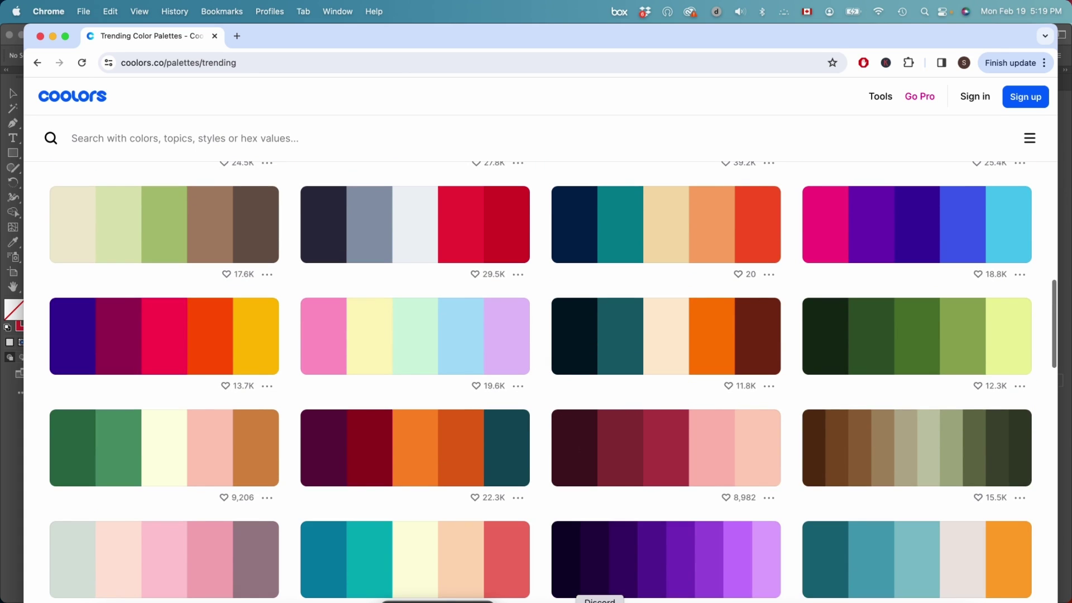
left_click(534, 602)
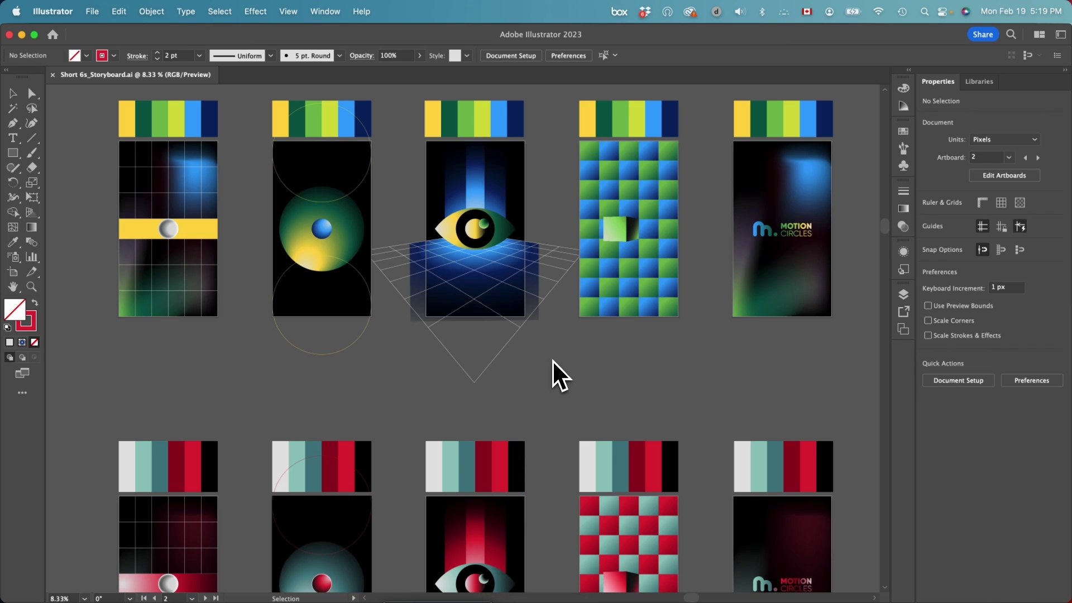
- Switch from Illustrator to the After Effects project Grid Animation Feb 19.aep
scroll(553, 360, "up", 2)
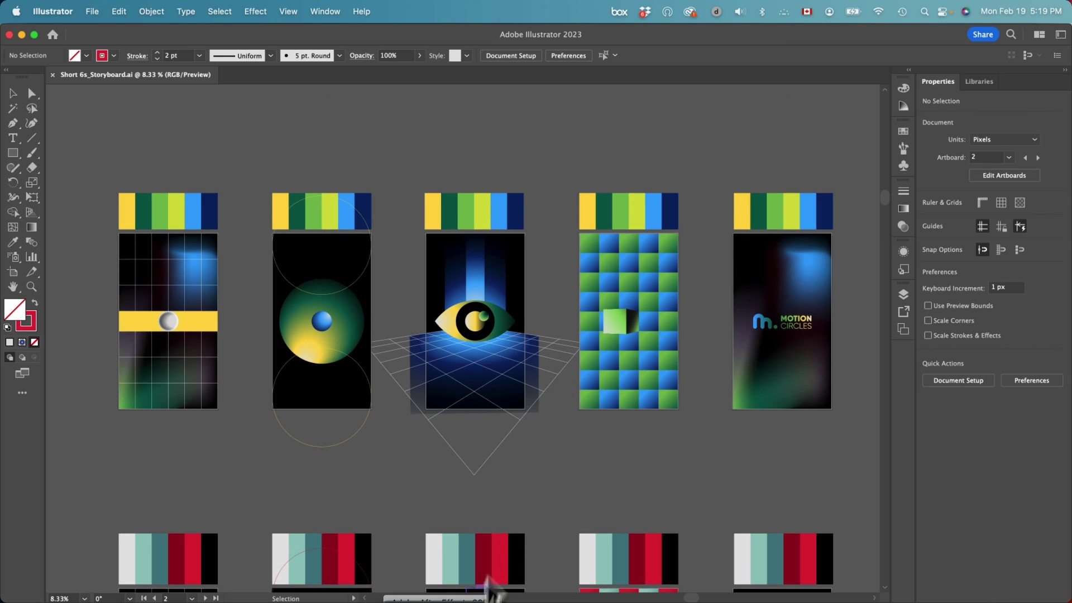
left_click(491, 593)
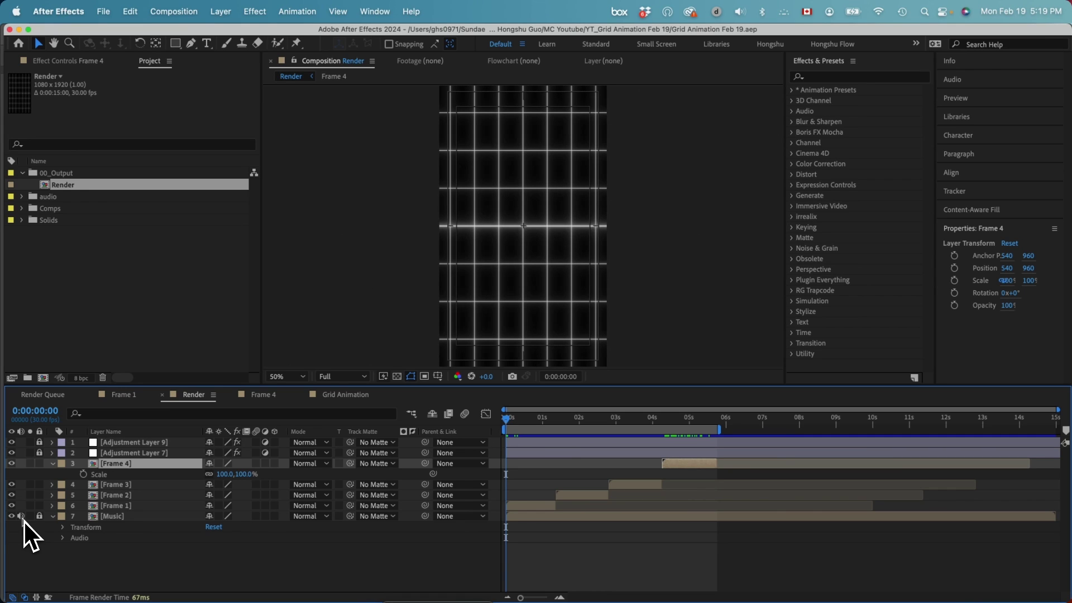
- Mute the Music layer, stop the preview and open the Frame 1 precomp
left_click(21, 516)
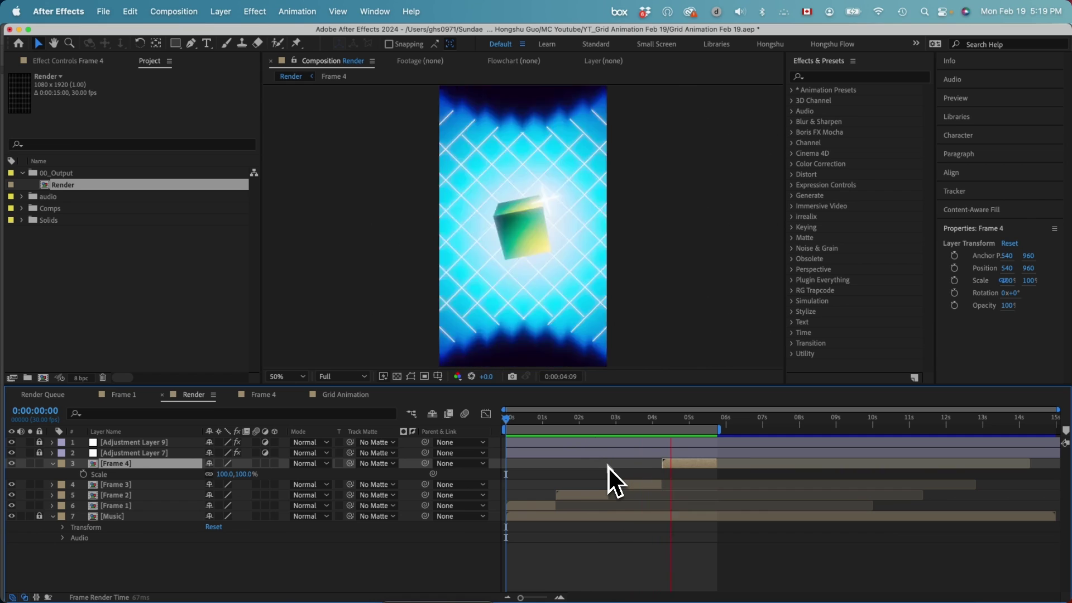
key("space")
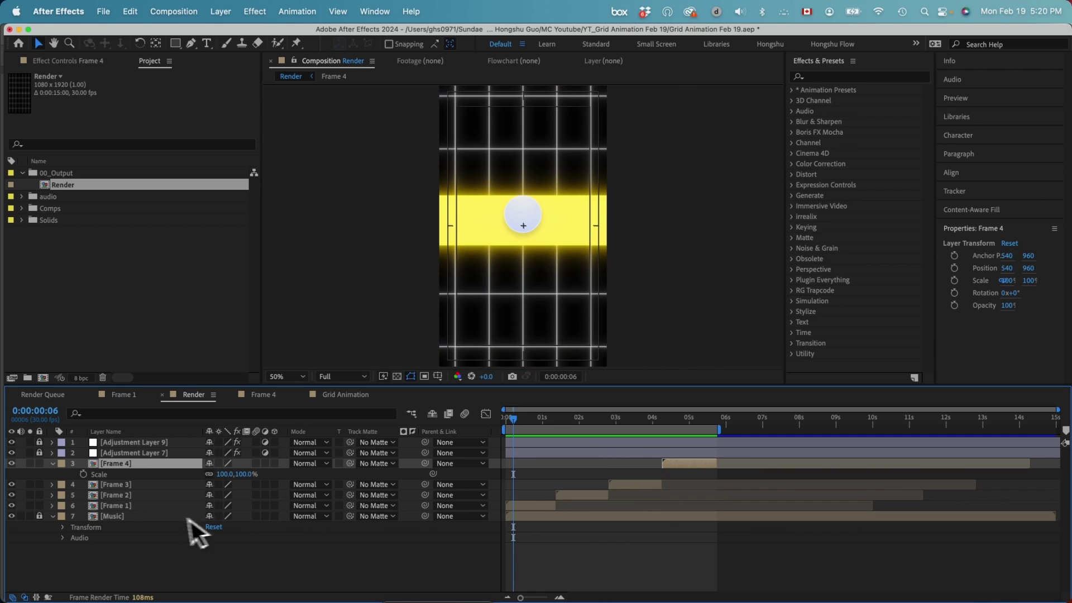
double_click(120, 505)
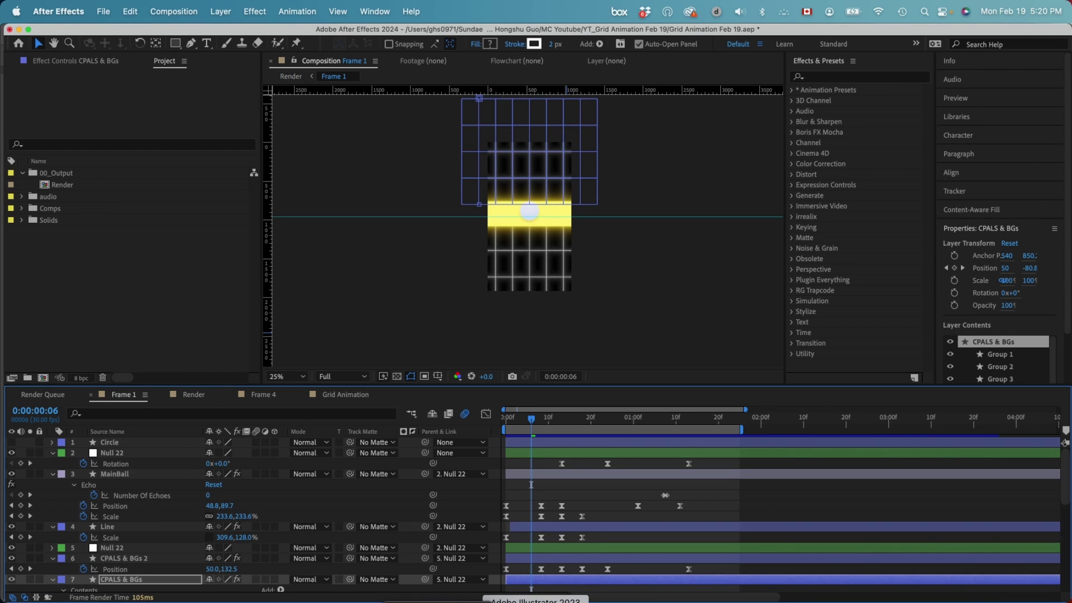
left_click(595, 502)
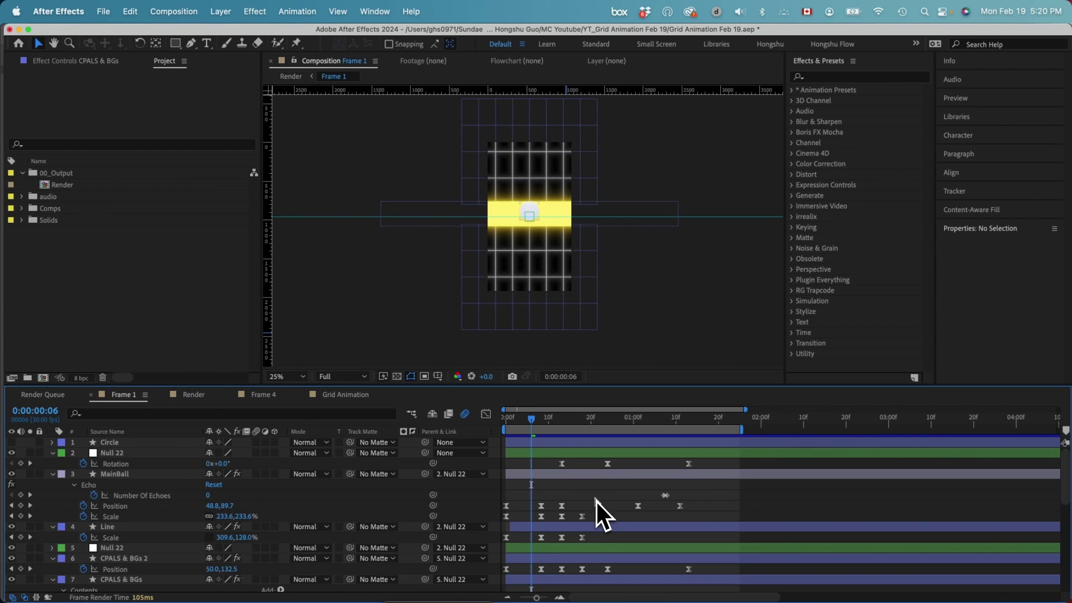
- Zoom the Frame 1 view to 50%, rewind to the first frame, then switch to Illustrator
key("super+equal")
left_click(523, 420)
left_click_drag(525, 423, 503, 427)
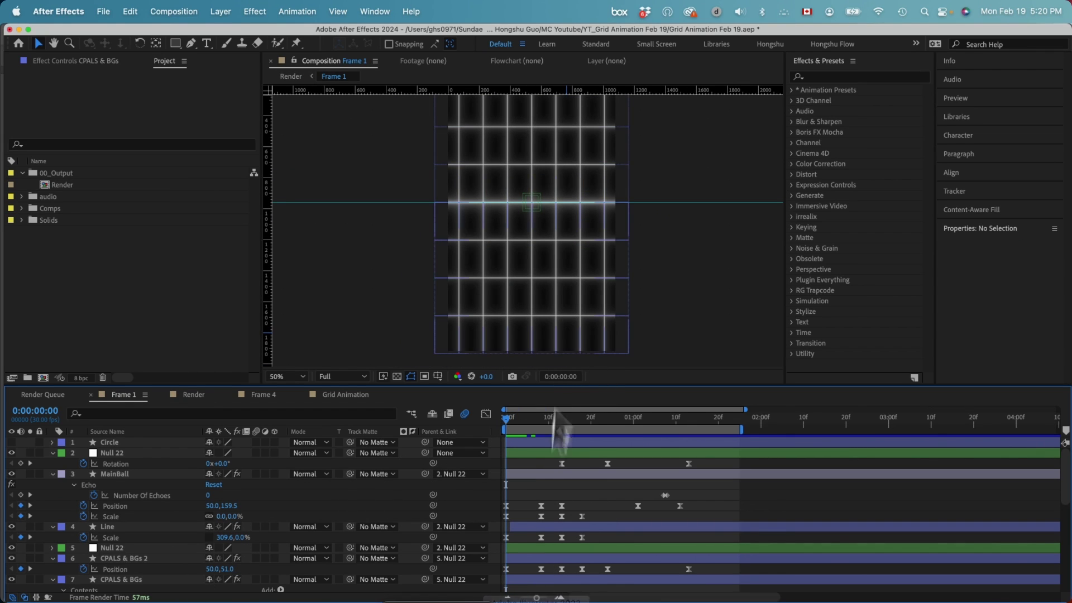
key("super+Tab")
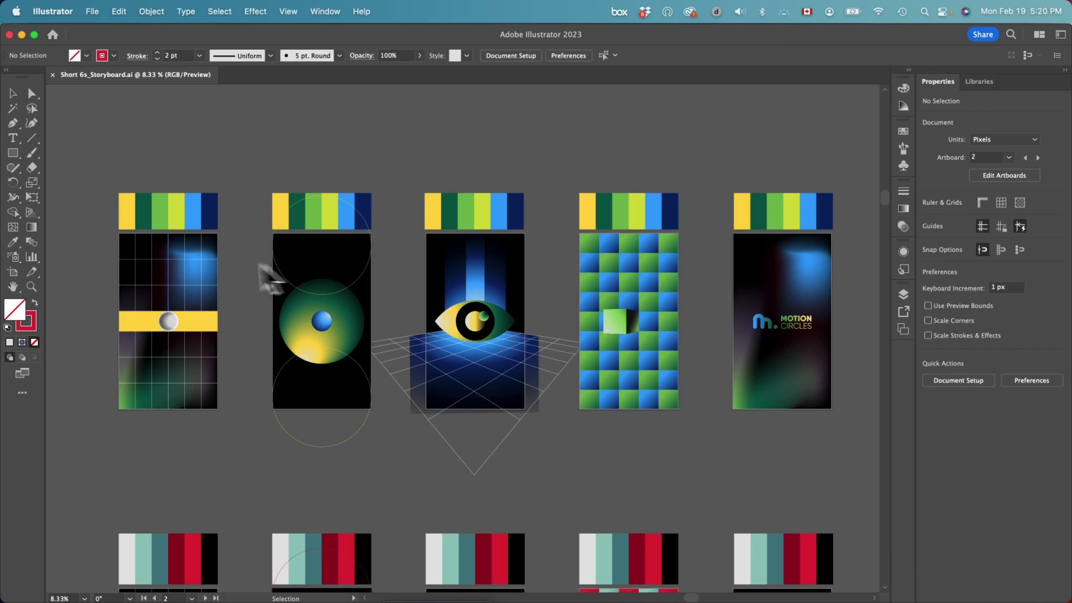
- Open the Overlord extension in Illustrator and go back to After Effects' Frame 1 comp
left_click(323, 12)
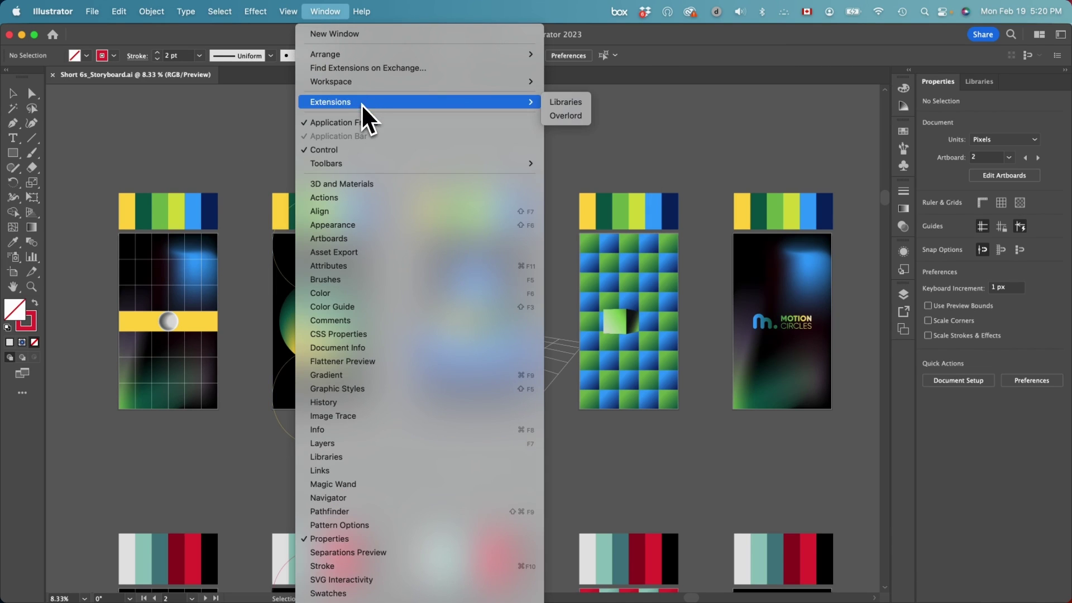
left_click(553, 117)
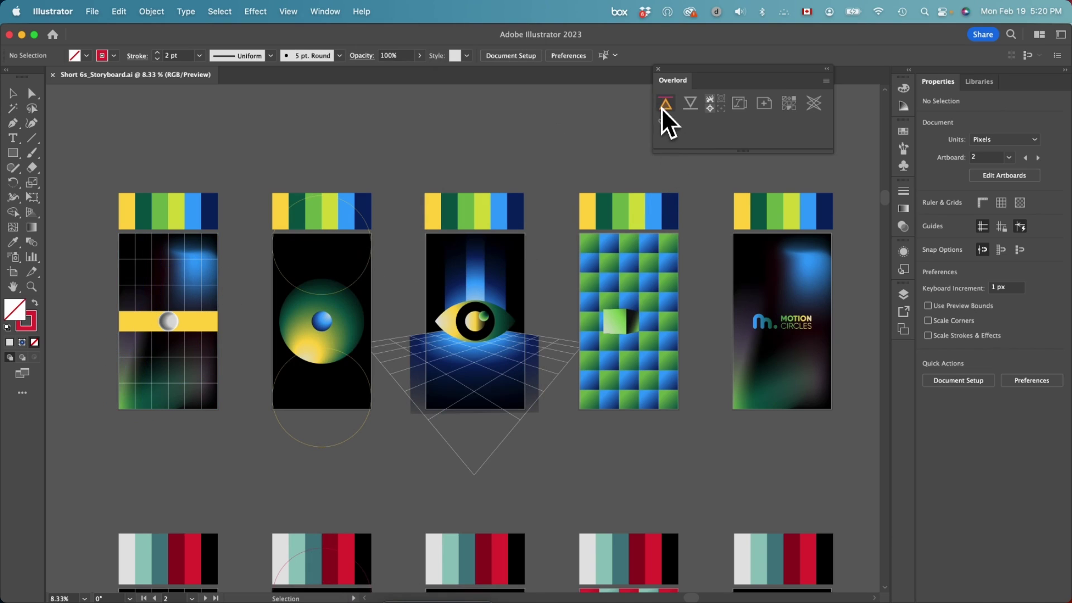
left_click(443, 601)
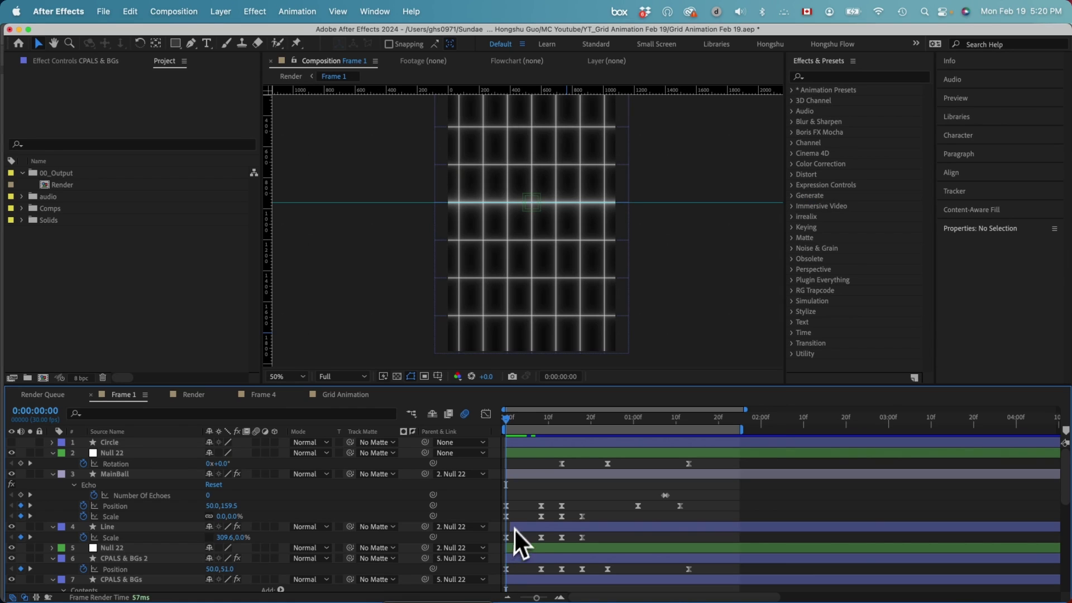
- Select both CPALS & BGs layers and reveal their Position keyframes
left_click(159, 558)
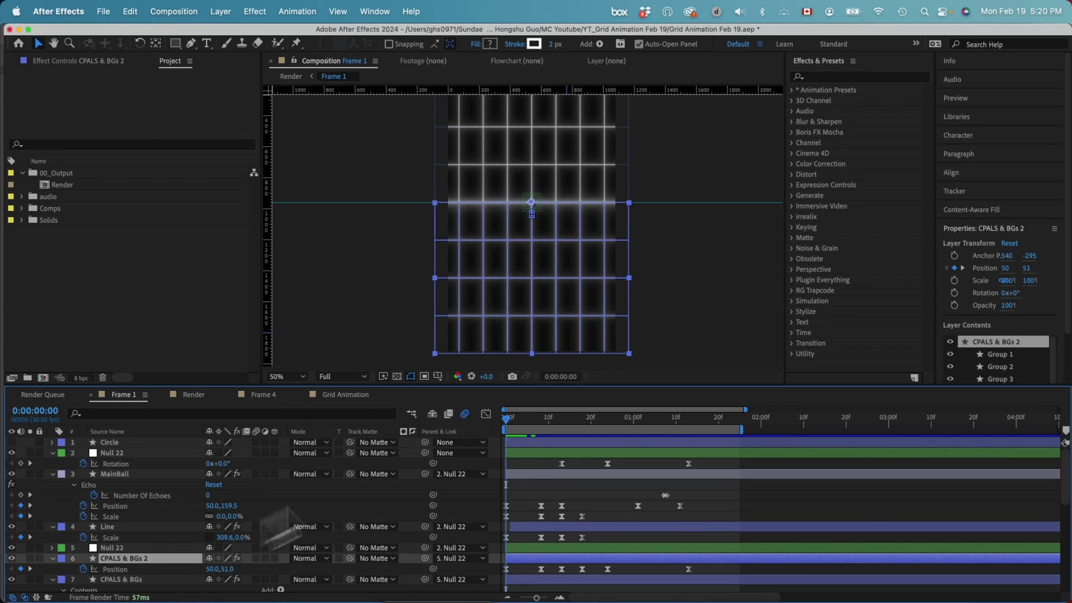
left_click(120, 579)
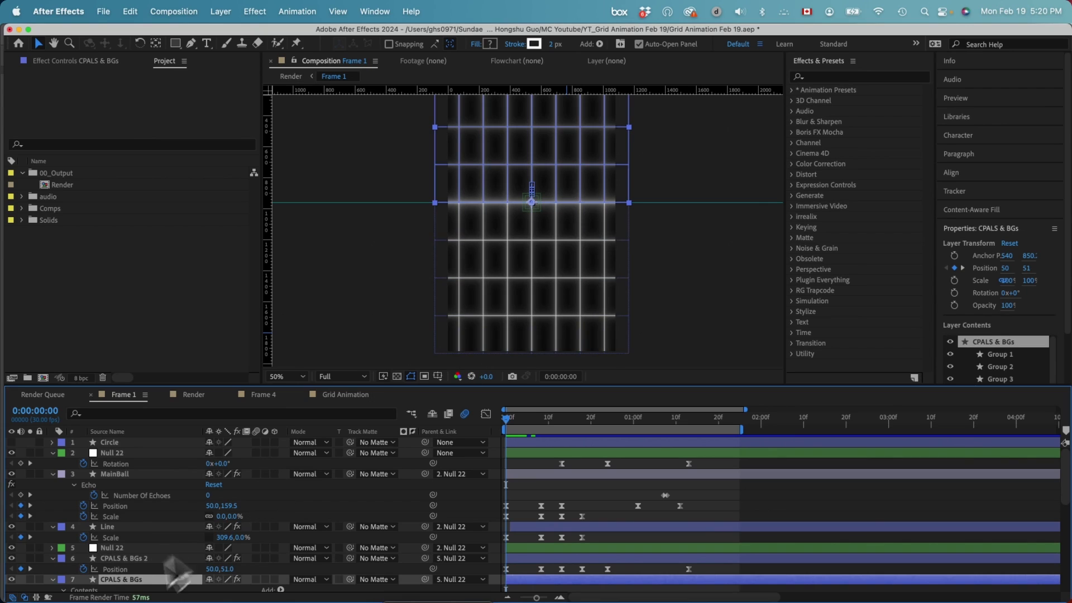
left_click(130, 569)
left_click(135, 580, "shift")
key("u")
key("u")
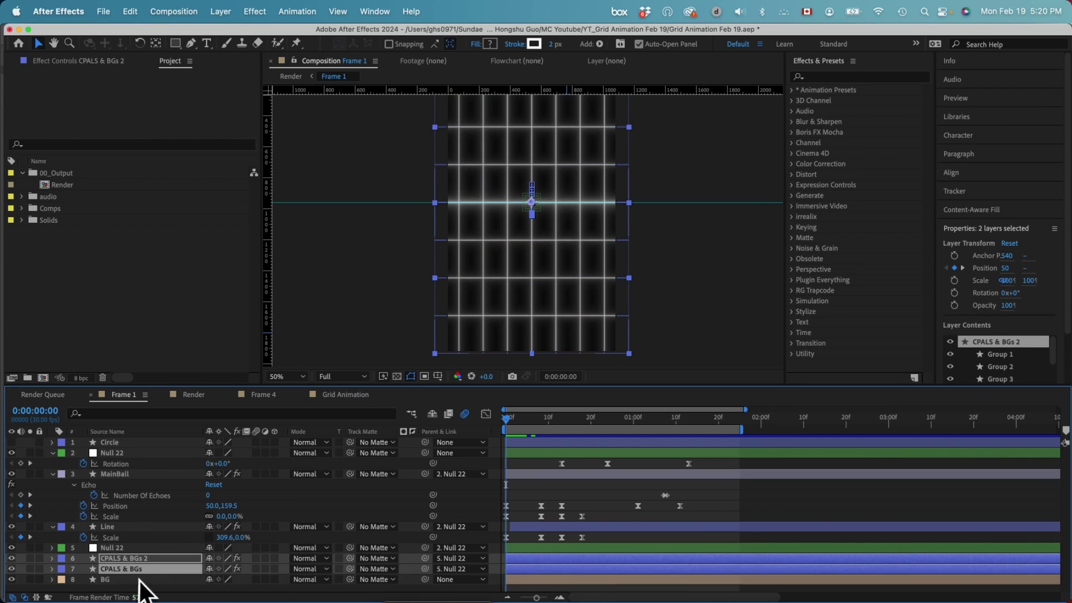
scroll(178, 542, "down", 1)
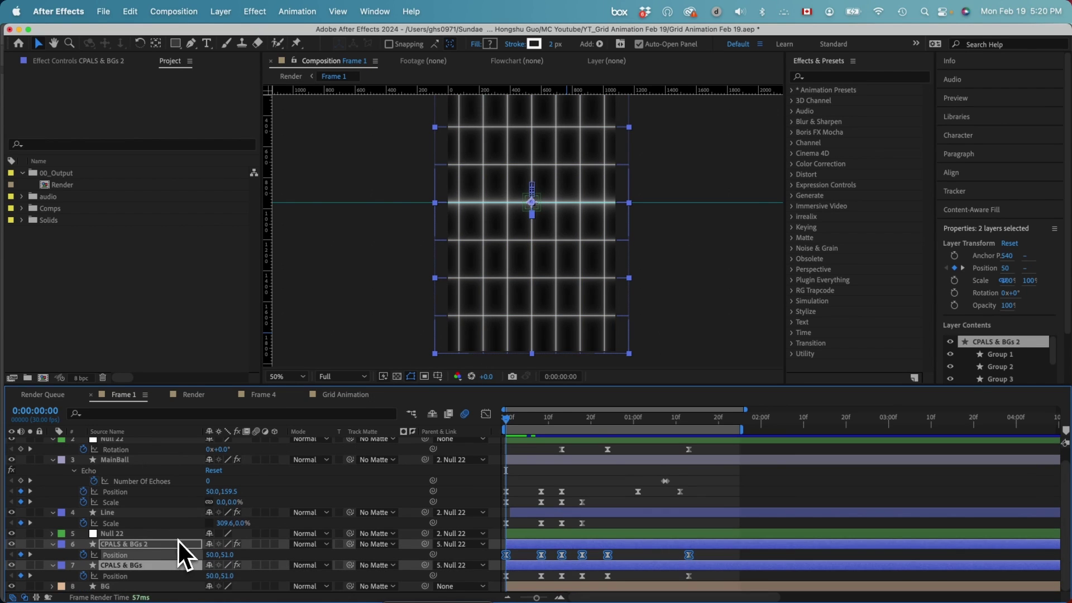
left_click(626, 575)
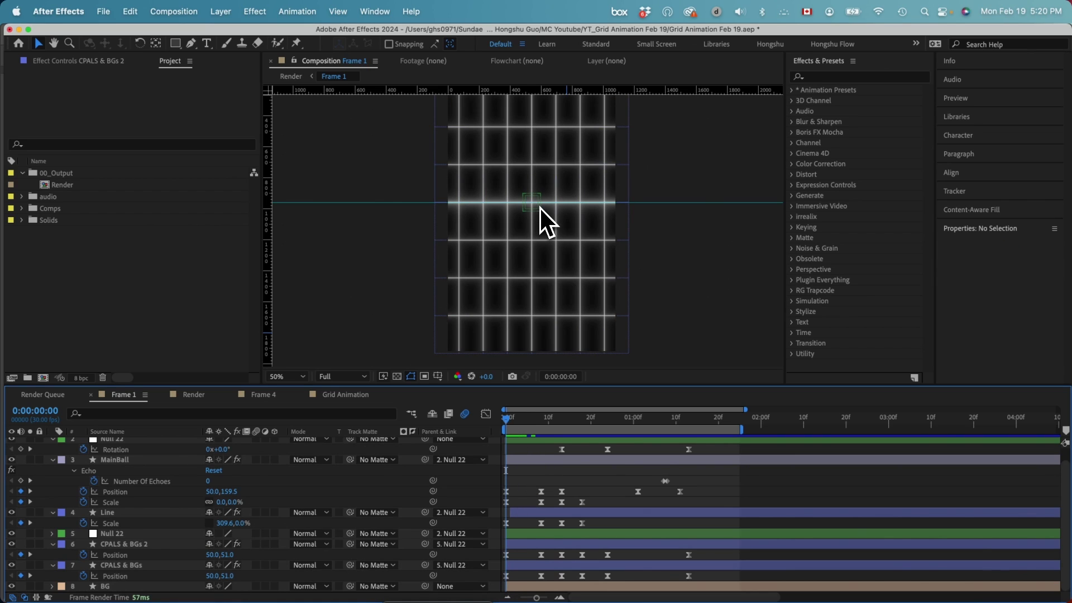
left_click_drag(505, 420, 540, 422)
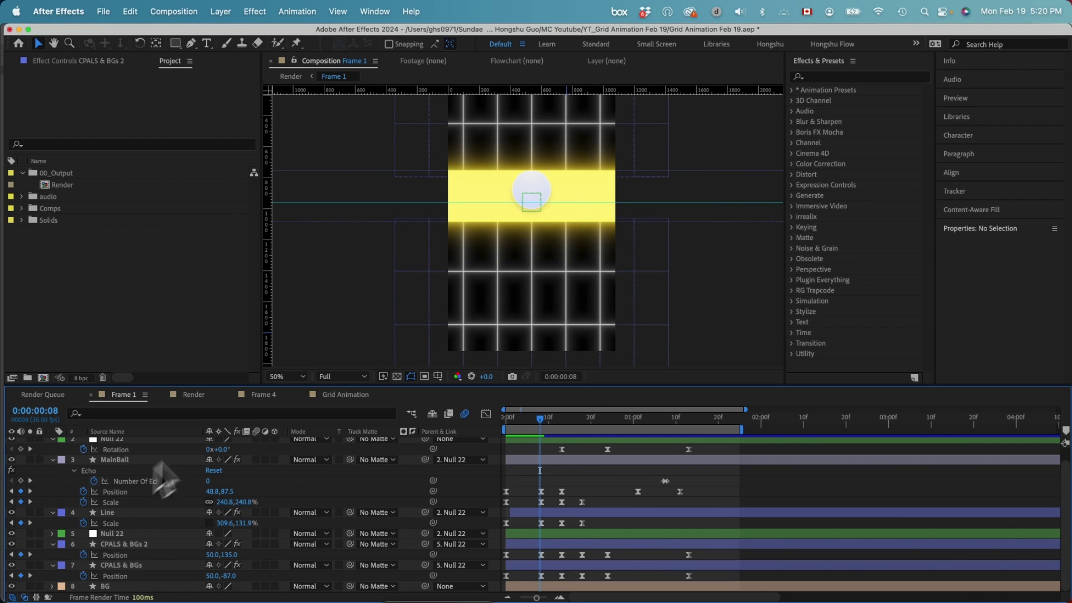
- Solo both CPALS & BGs grid layers and the BG layer, then preview from the start
left_click(128, 461)
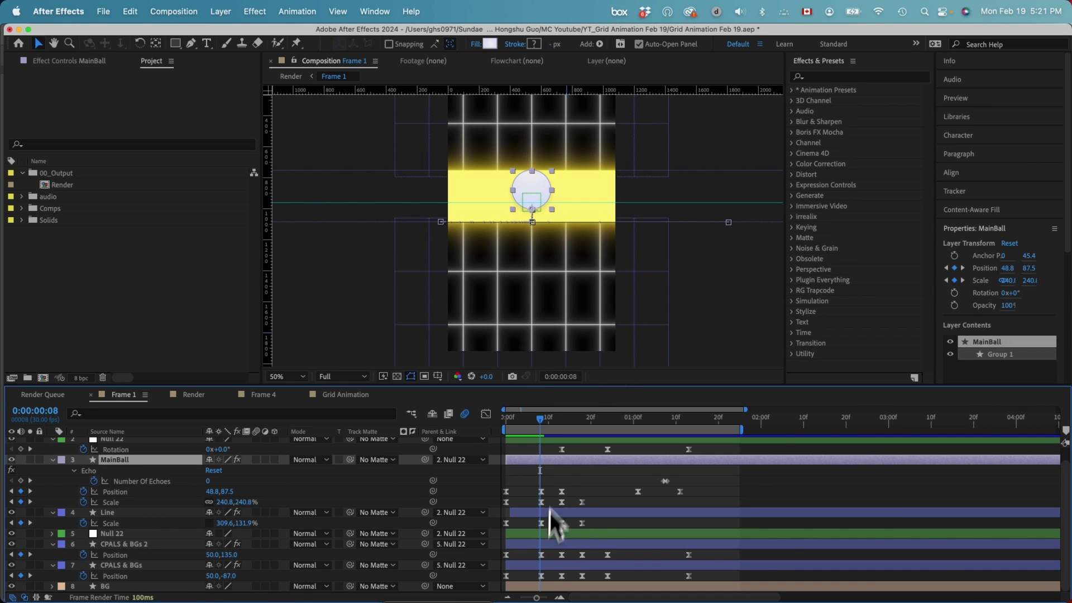
left_click(531, 565)
left_click(522, 547, "shift")
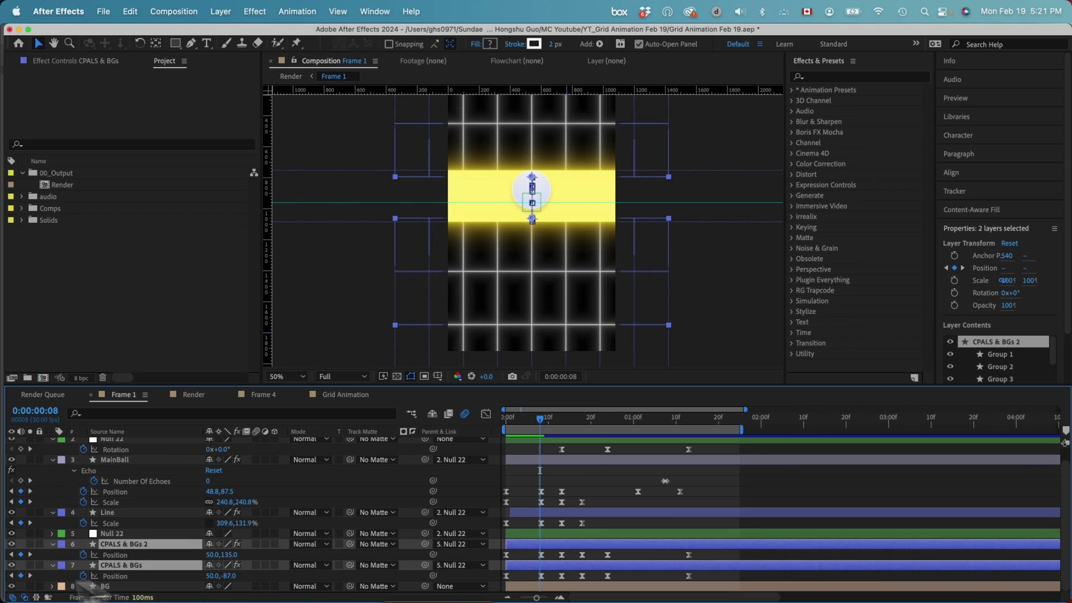
left_click_drag(30, 544, 29, 565)
left_click(106, 586)
left_click(32, 587)
left_click_drag(516, 423, 481, 425)
key("space")
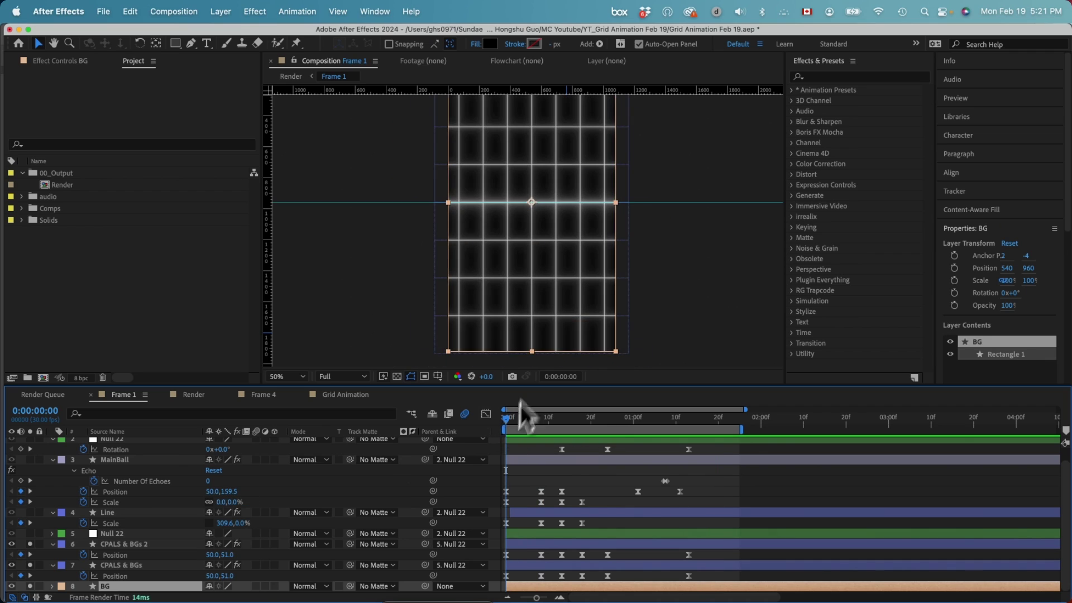
- Scrub through the grid splitting and straightening, then solo MainBall and preview from the start
left_click_drag(522, 417, 618, 420)
mouse_move(668, 426)
left_mouse_down()
mouse_move(689, 433)
mouse_move(684, 424)
left_mouse_up()
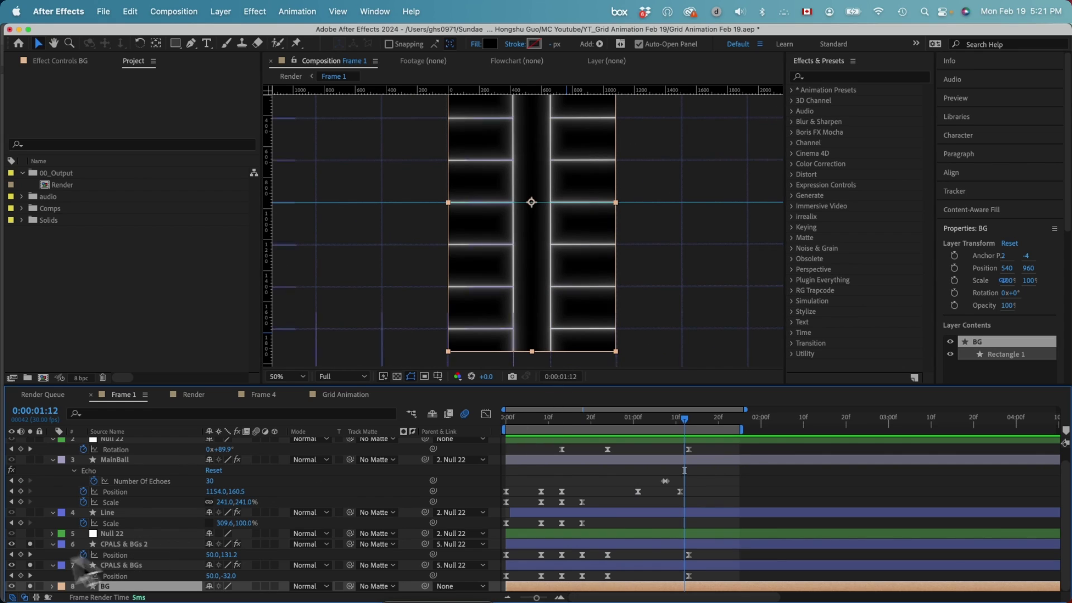
left_click(112, 460)
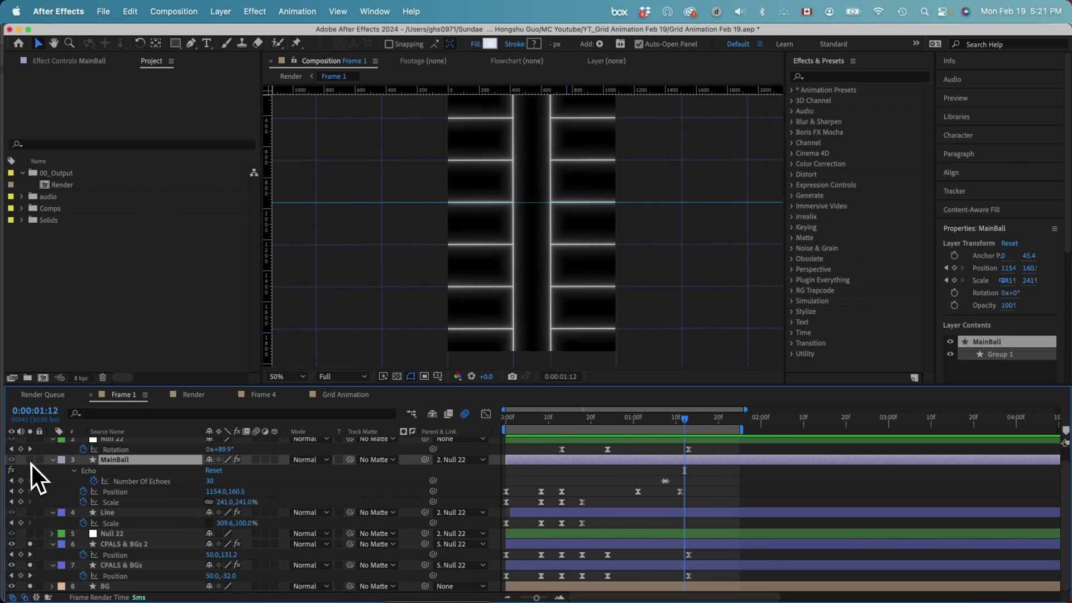
left_click(30, 460)
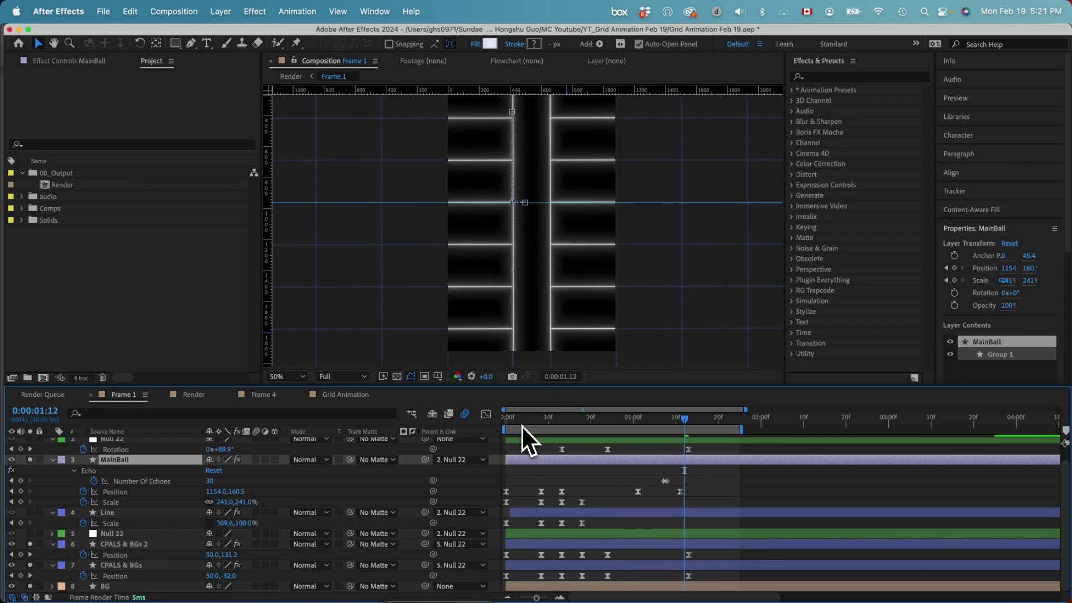
key("space")
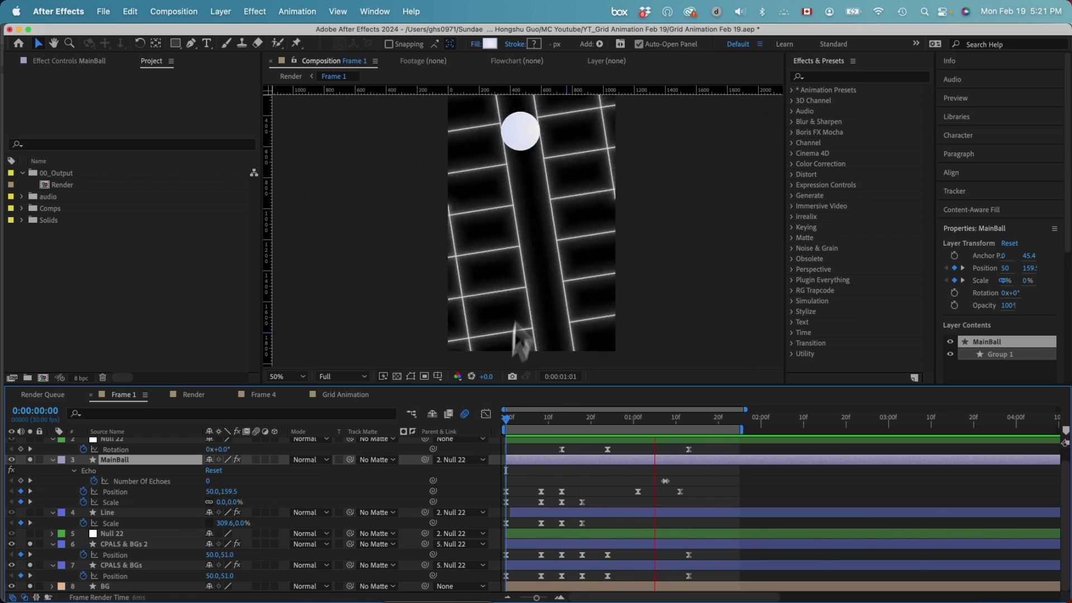
- Scrub ahead to the ball stretching into a pill and show its Set Matte and Echo effects
left_click_drag(507, 420, 610, 430)
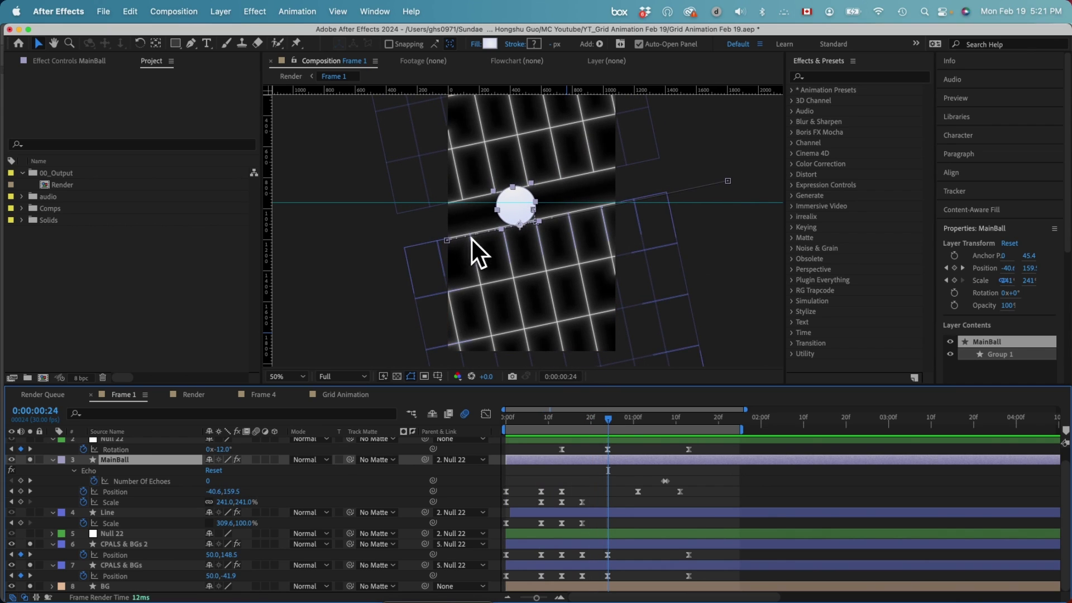
left_click_drag(617, 419, 676, 423)
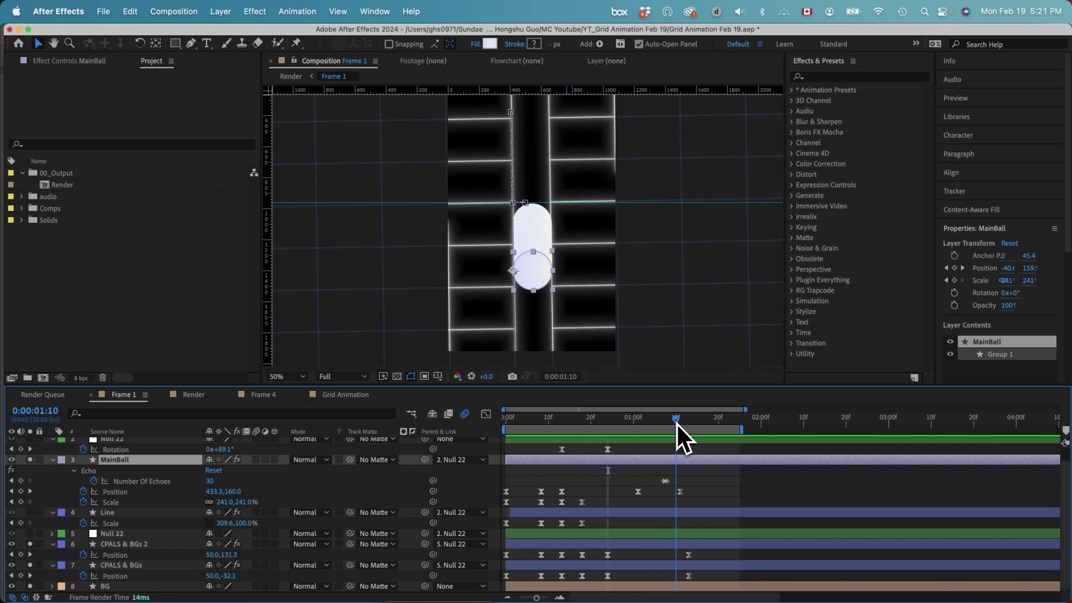
left_click(56, 61)
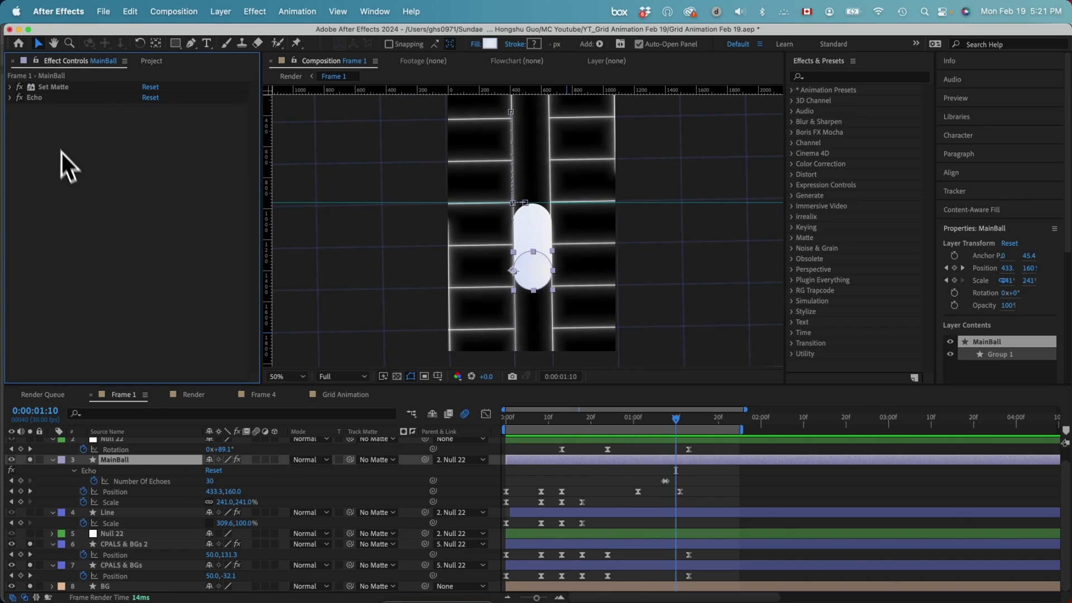
- Inspect MainBall's Echo effect, then select the Line layer to check its glow
left_click(35, 98)
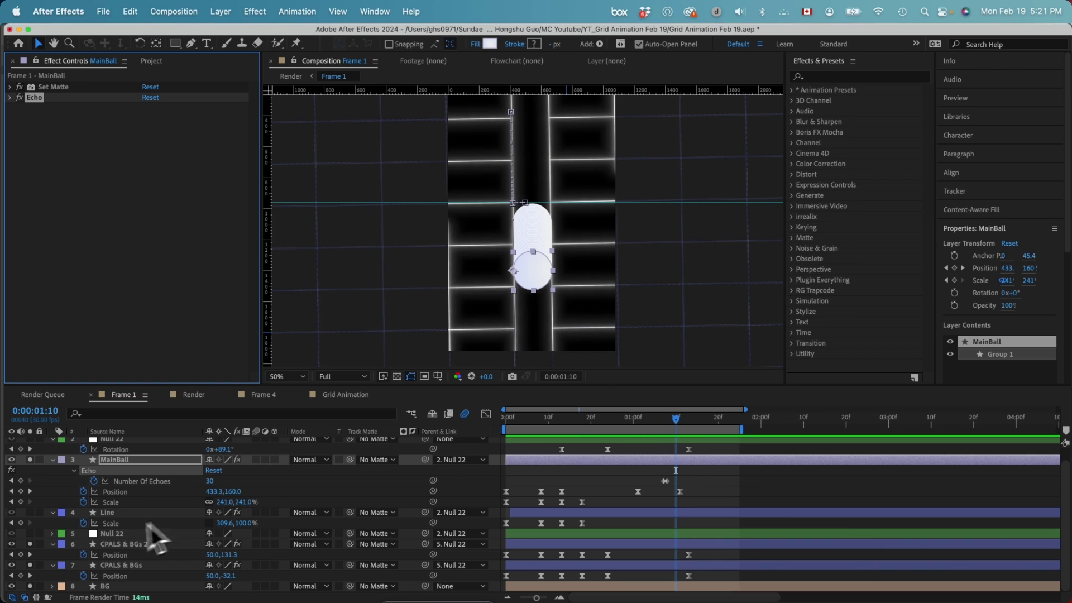
left_click(75, 513)
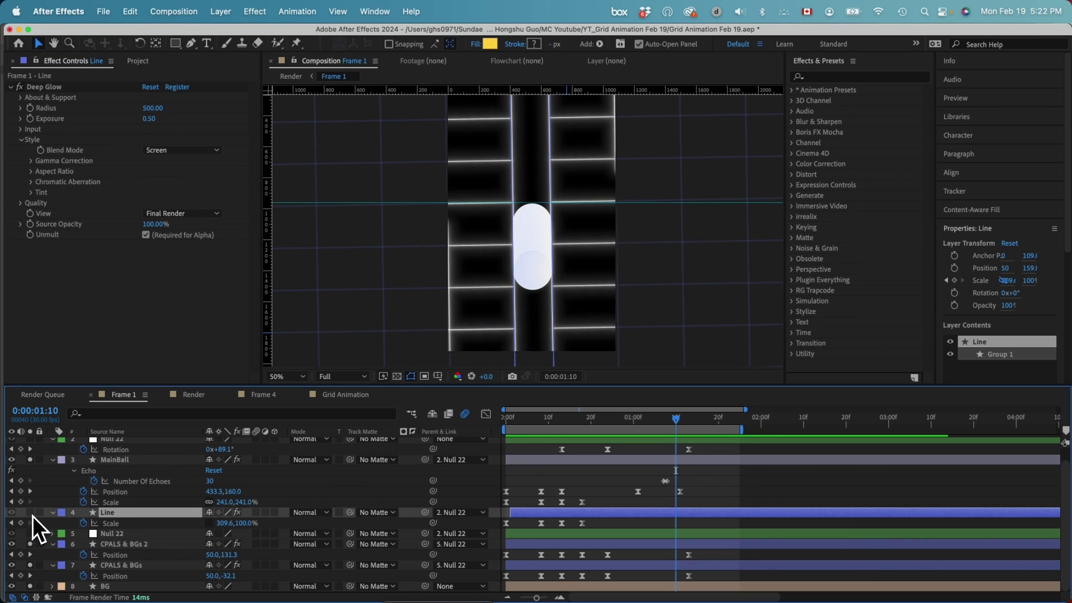
left_click(31, 513)
- Play and scrub Frame 1 to watch the yellow bar sweep the grid, then open Render
left_click_drag(531, 423, 496, 425)
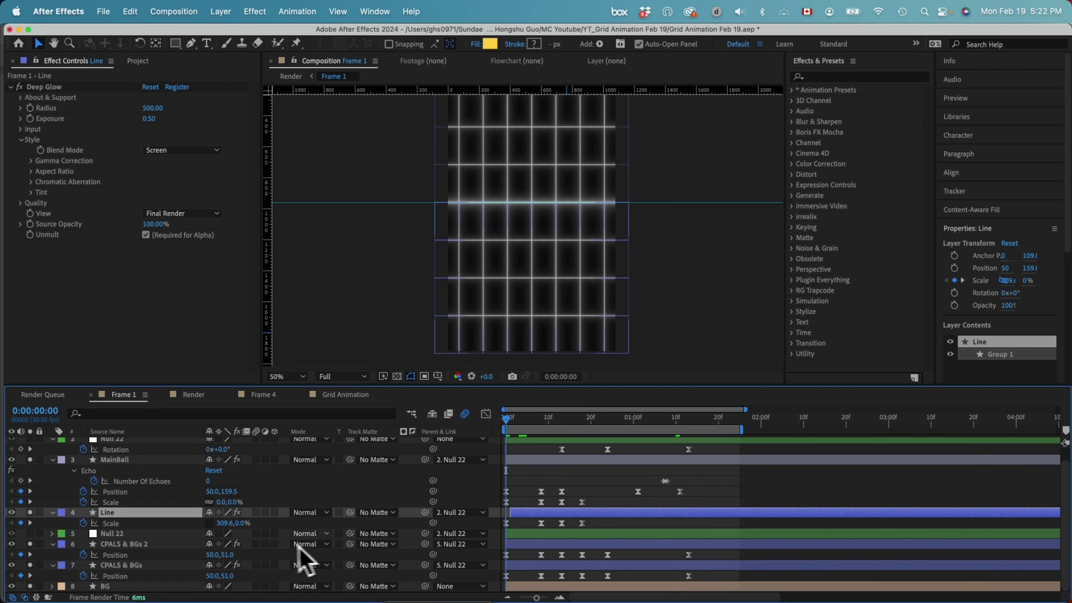
key("space")
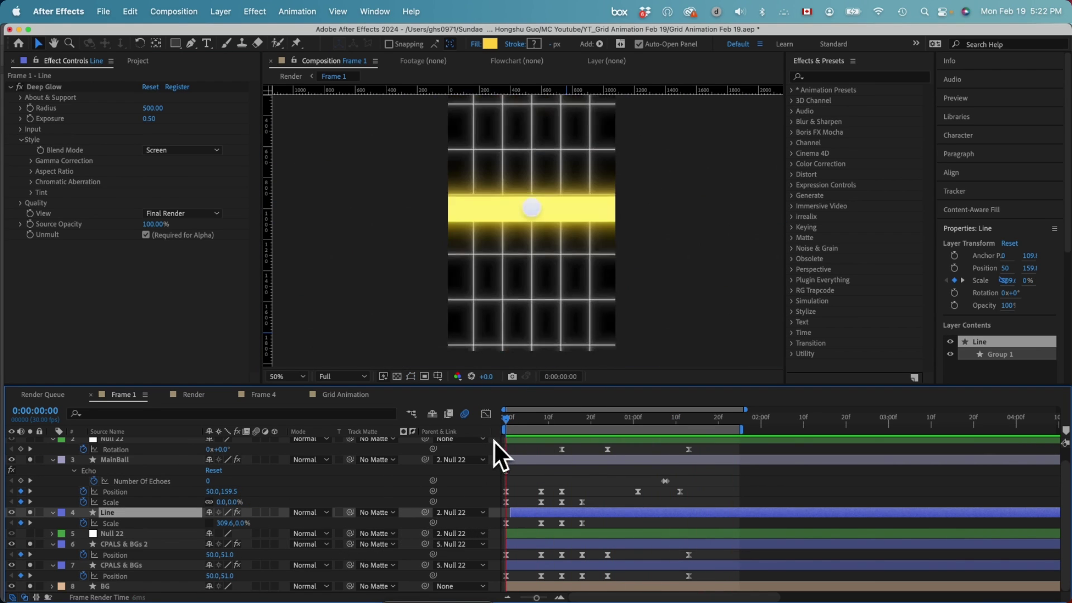
mouse_move(540, 431)
left_mouse_down()
mouse_move(506, 430)
mouse_move(540, 433)
left_mouse_up()
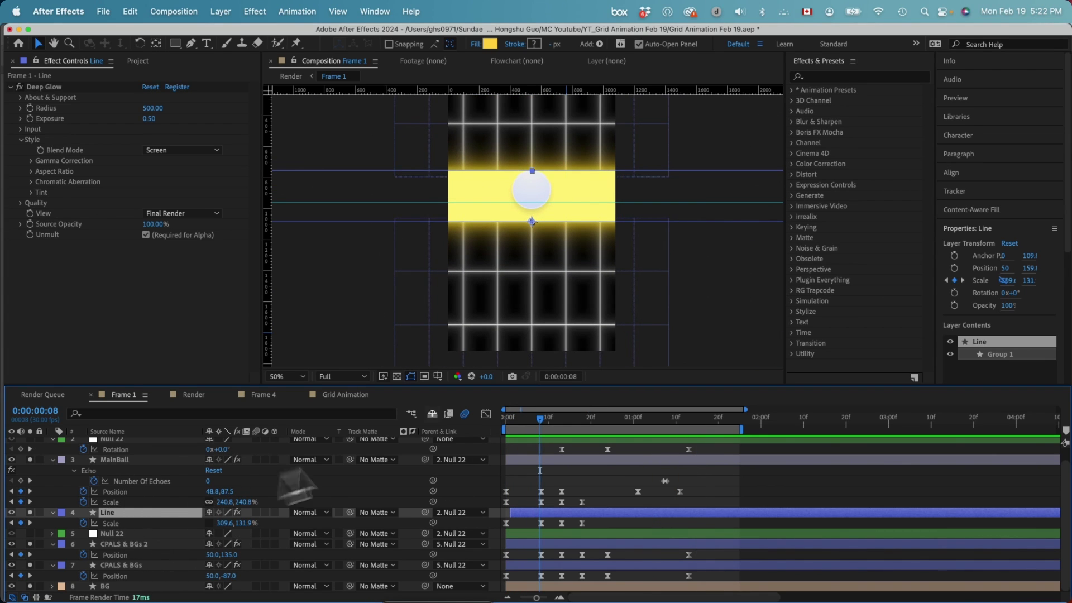
left_click_drag(532, 425, 705, 421)
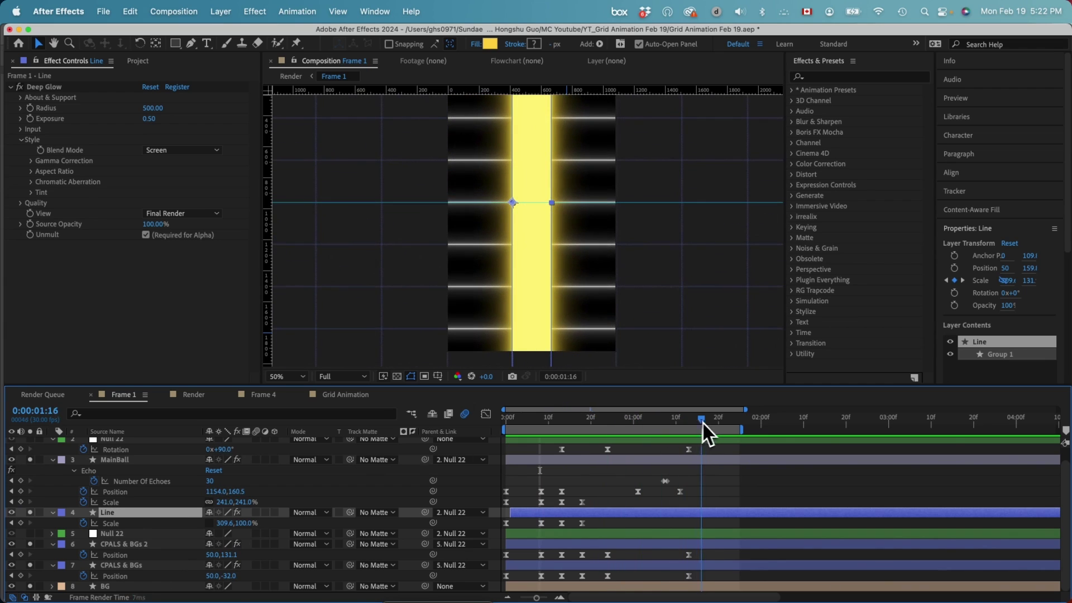
key("shift")
left_click(361, 416)
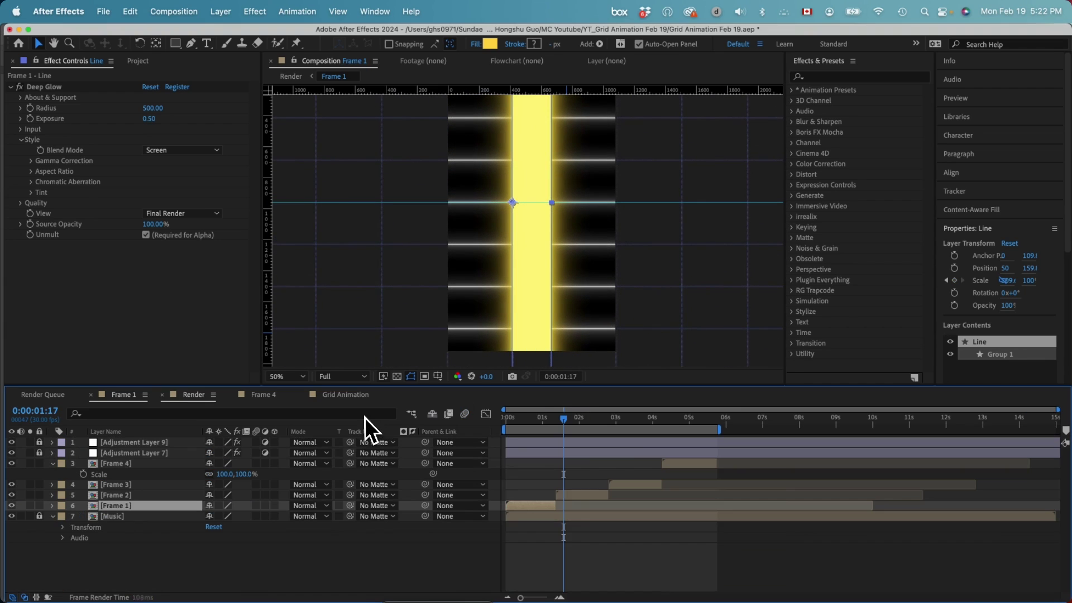
- Open Frame 2, scrub to reveal the glowing ball, and show layer 4's Deep Glow (Radius 500, Screen)
double_click(581, 508)
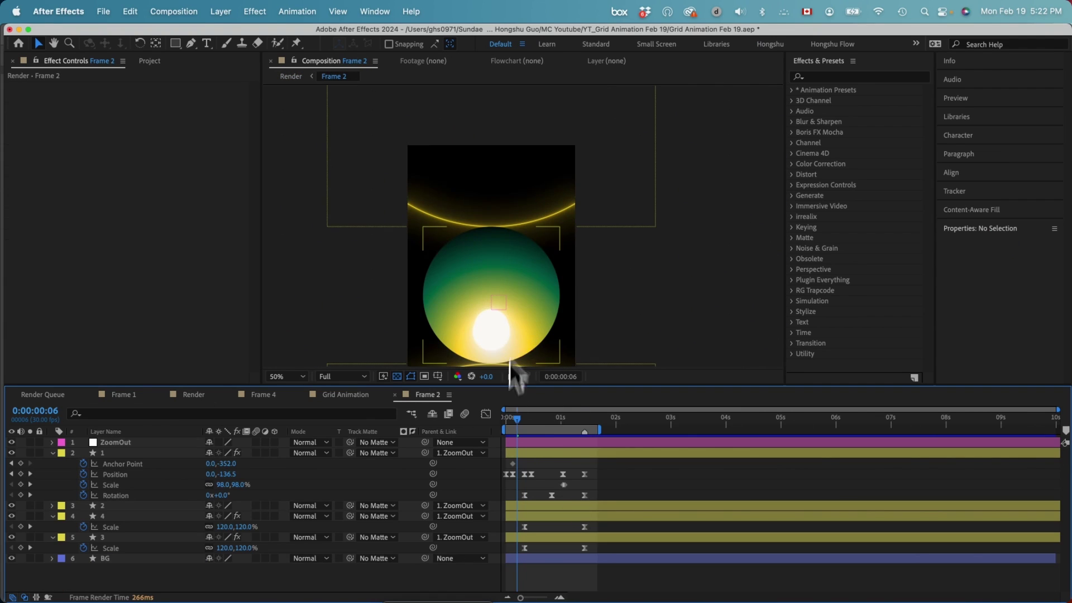
left_click_drag(575, 302, 603, 259)
left_click(501, 424)
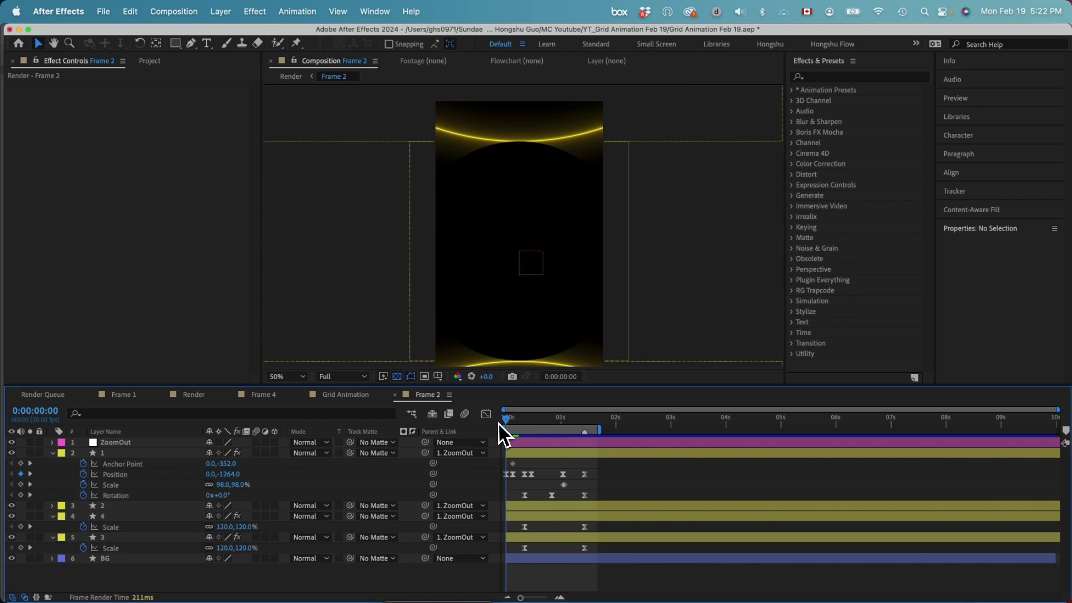
left_click_drag(501, 433, 542, 423)
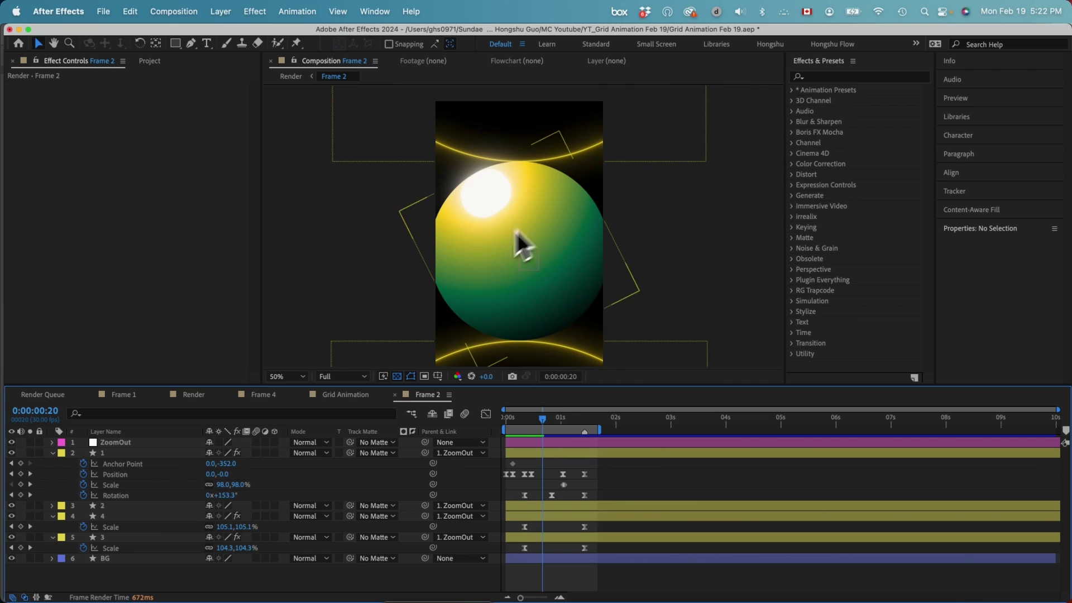
left_click(83, 517)
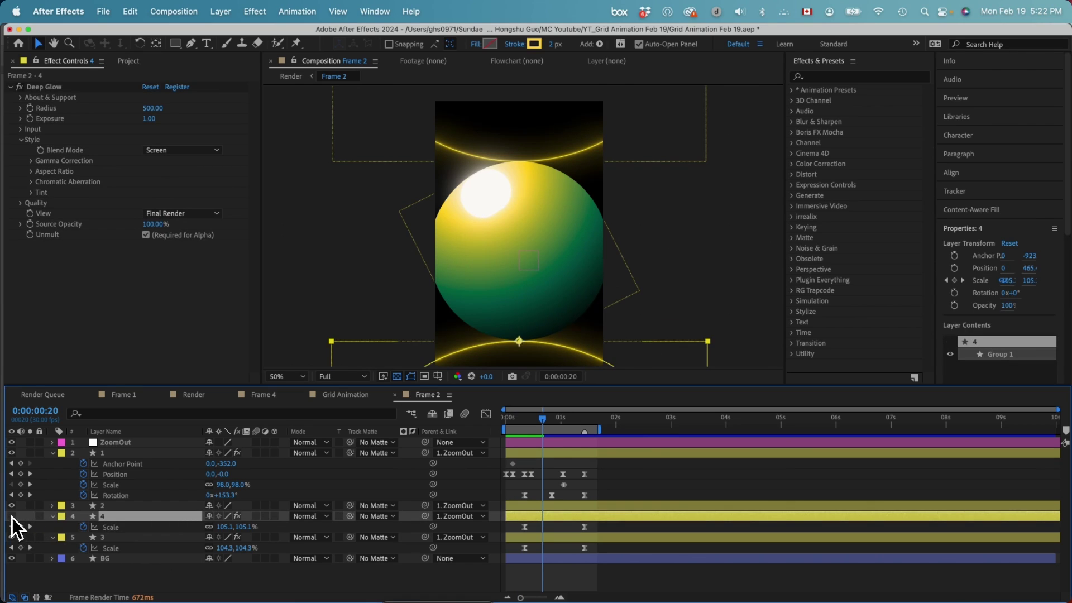
- Reveal ring layer 2's keyframes and scrub through the ball's rise and rotation
left_click(126, 507)
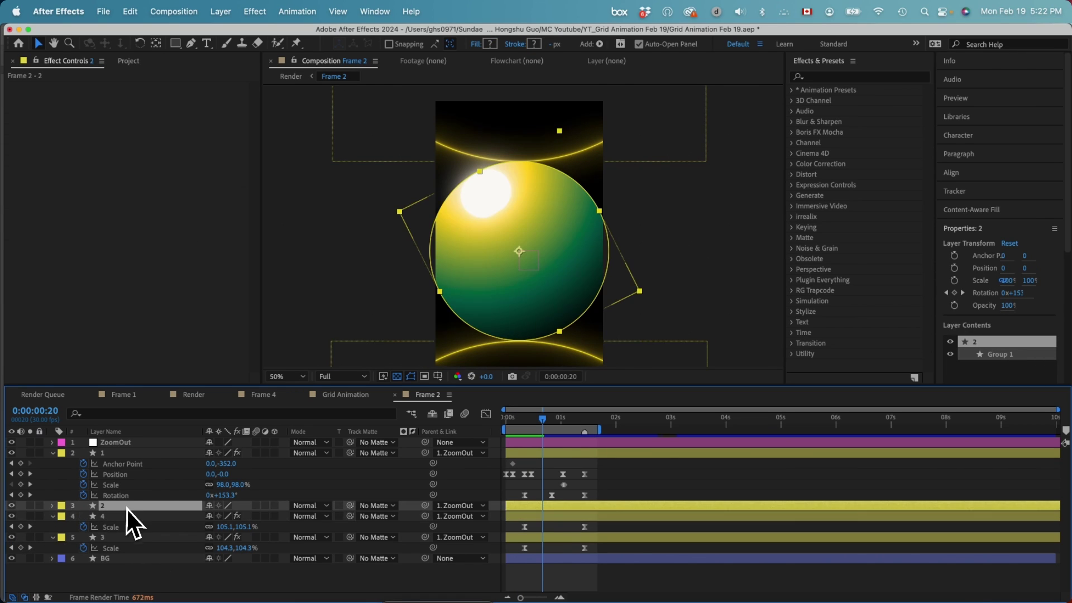
key("u")
mouse_move(563, 417)
left_mouse_down()
mouse_move(523, 424)
mouse_move(536, 436)
mouse_move(549, 429)
left_mouse_up()
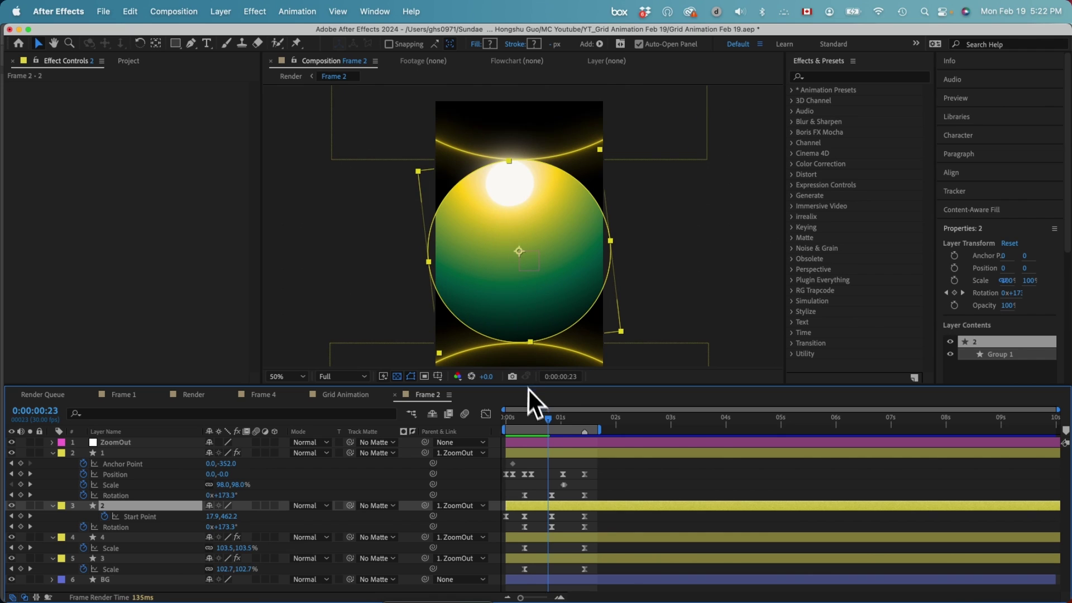
left_click_drag(551, 428, 502, 424)
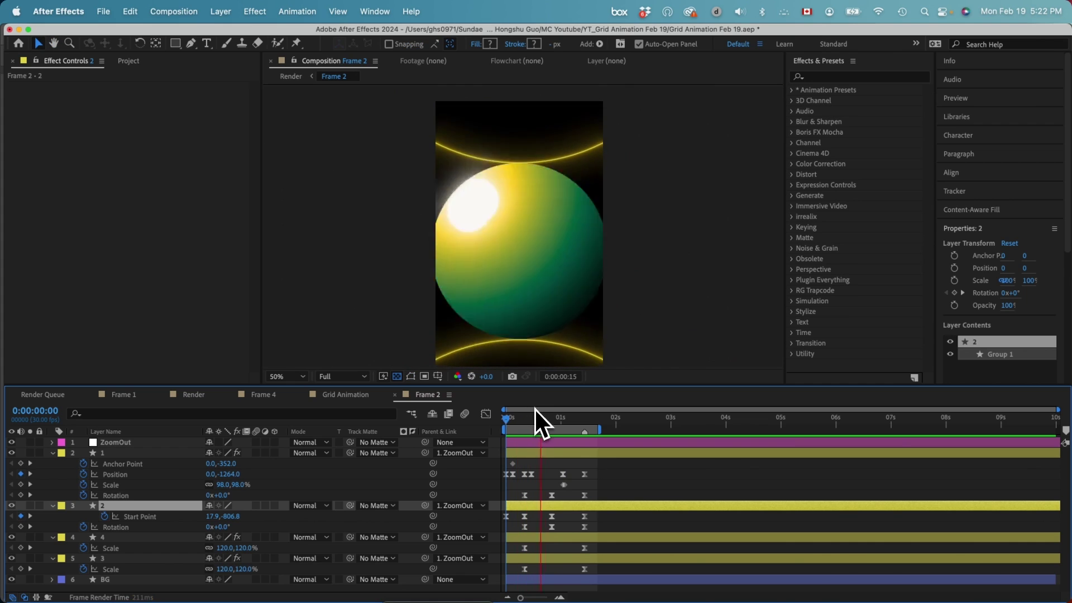
left_click(514, 423)
left_click_drag(514, 423, 468, 427)
- Replay Frame 2, then show layer 1's Motion Tile, Echo (20 echoes) and Deep Glow settings
key("space")
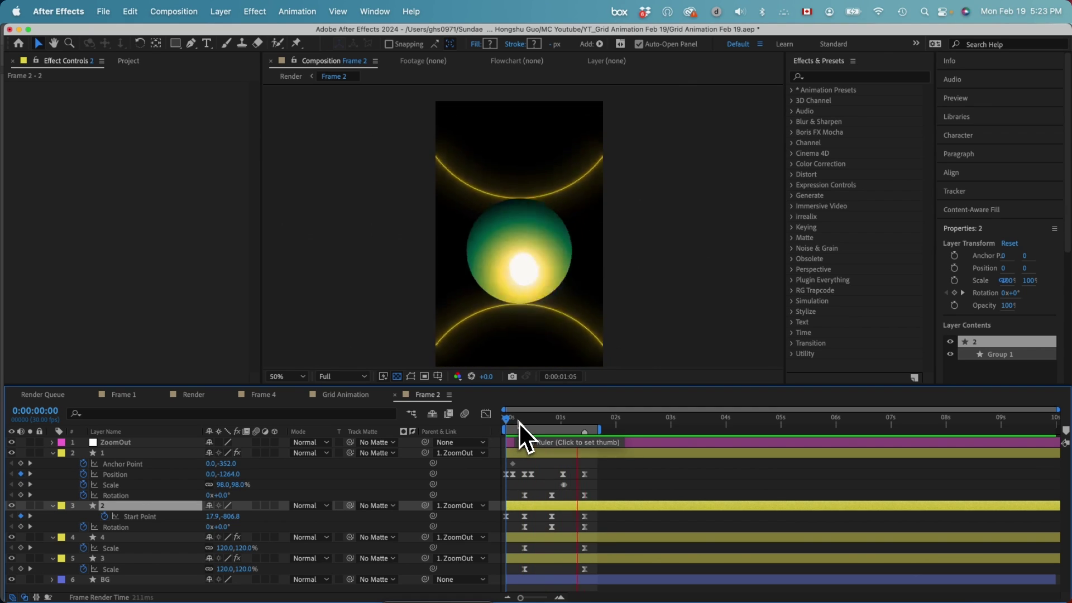
key("space")
left_click(100, 453)
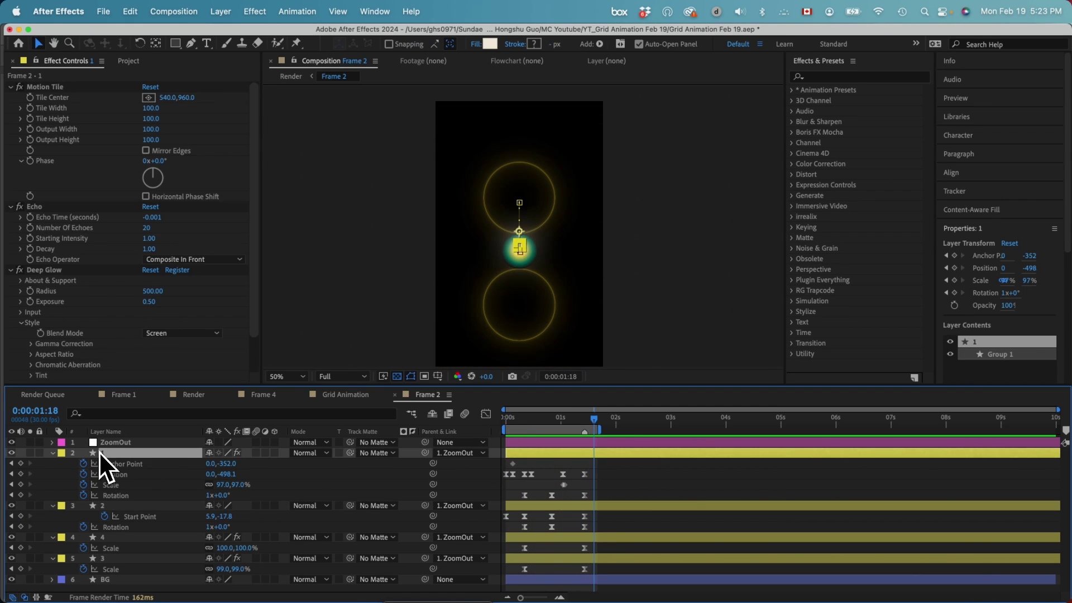
left_click(120, 476)
left_click_drag(508, 424, 522, 423)
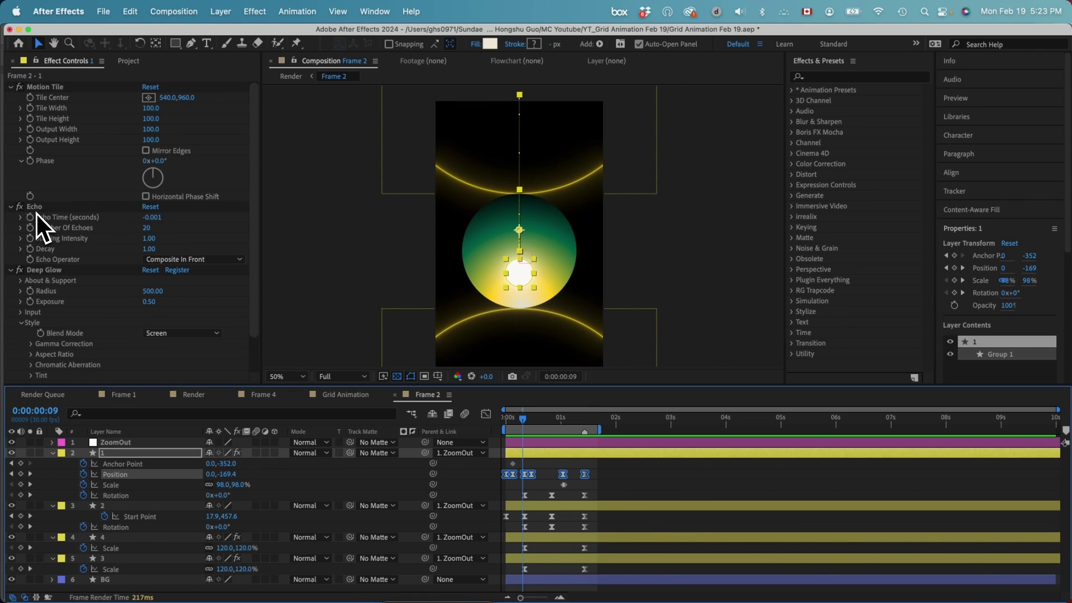
left_click_drag(523, 423, 551, 425)
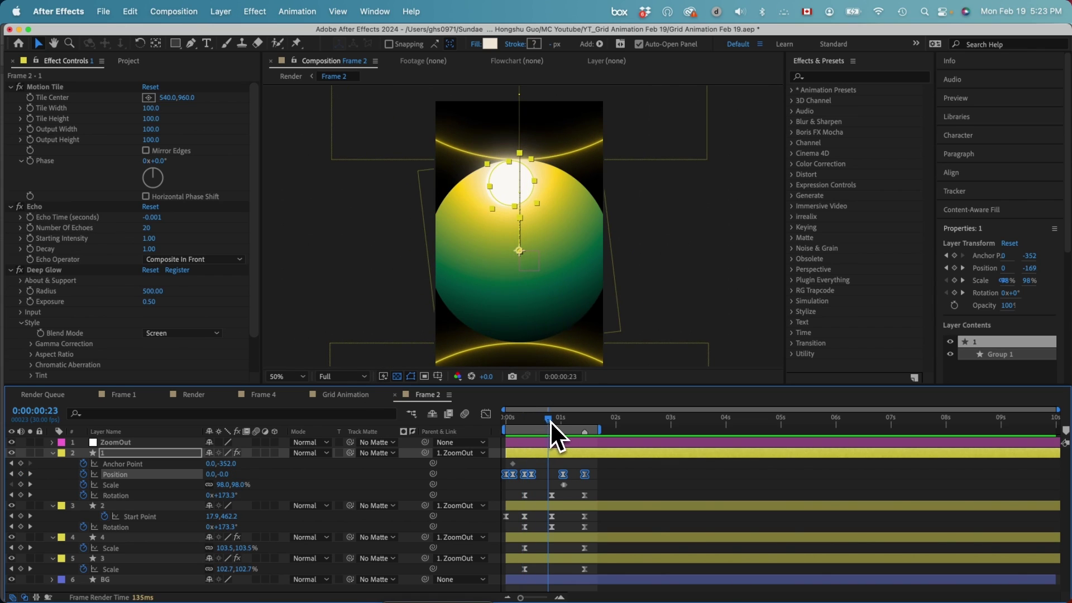
left_click(116, 487)
left_click_drag(544, 420, 501, 417)
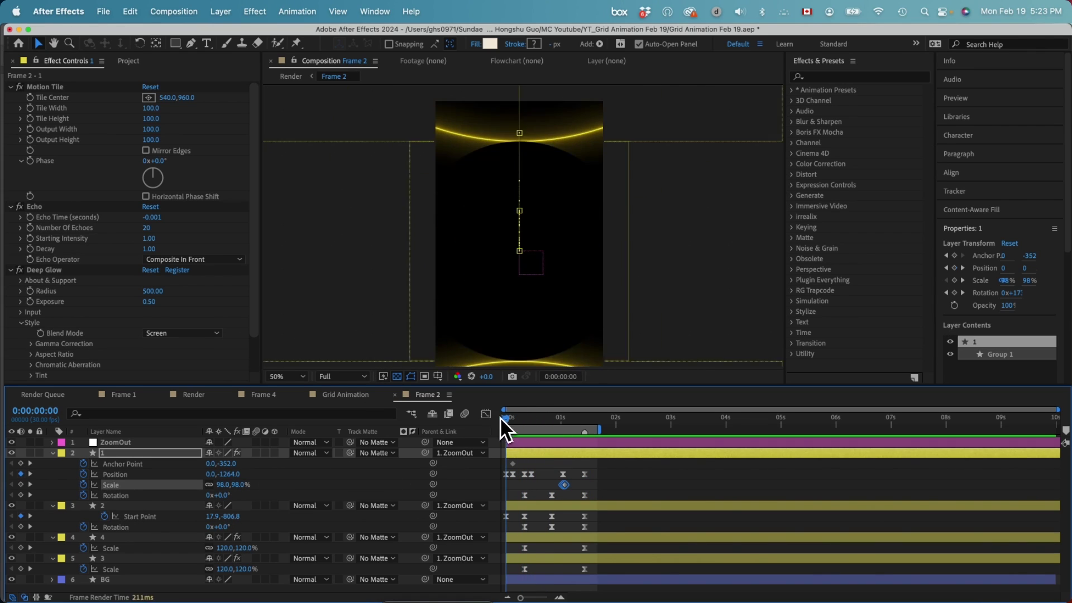
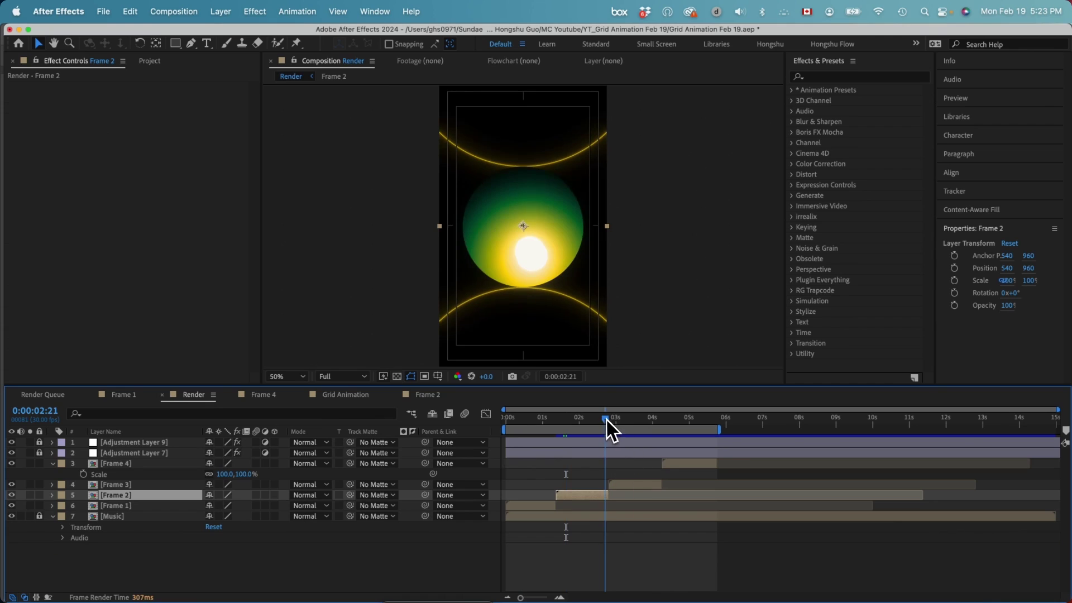
- Open the Frame 3 precomp from Render at its first frame: glowing grid beneath a yellow sun
double_click(630, 486)
key("Home")
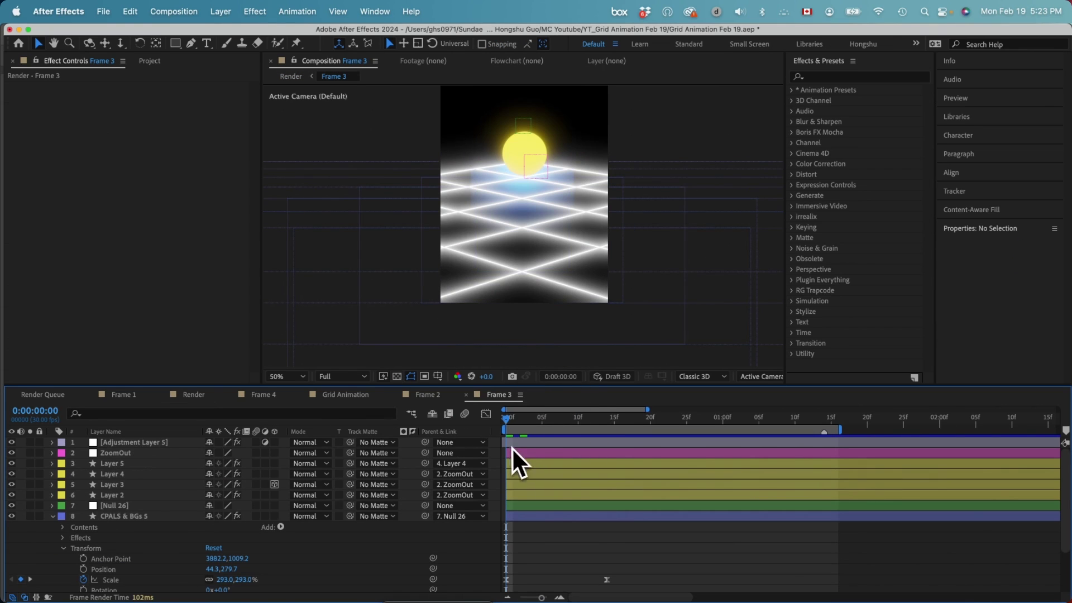
- Scrub Frame 3's opening frames, then bring up the Short 6s_Storyboard.ai storyboard in Illustrator
left_click_drag(507, 423, 534, 418)
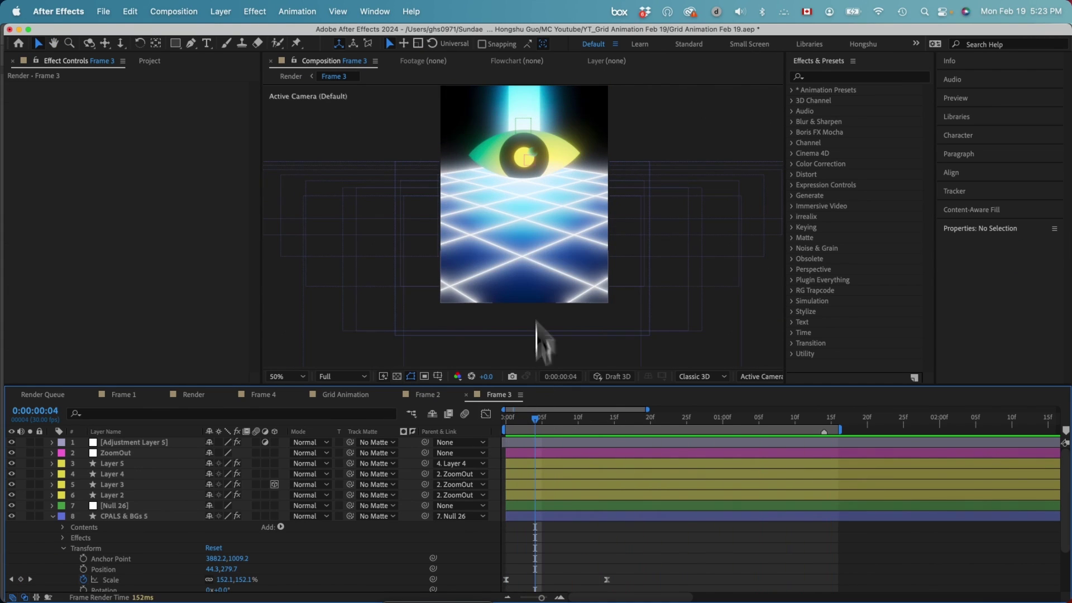
left_click(536, 602)
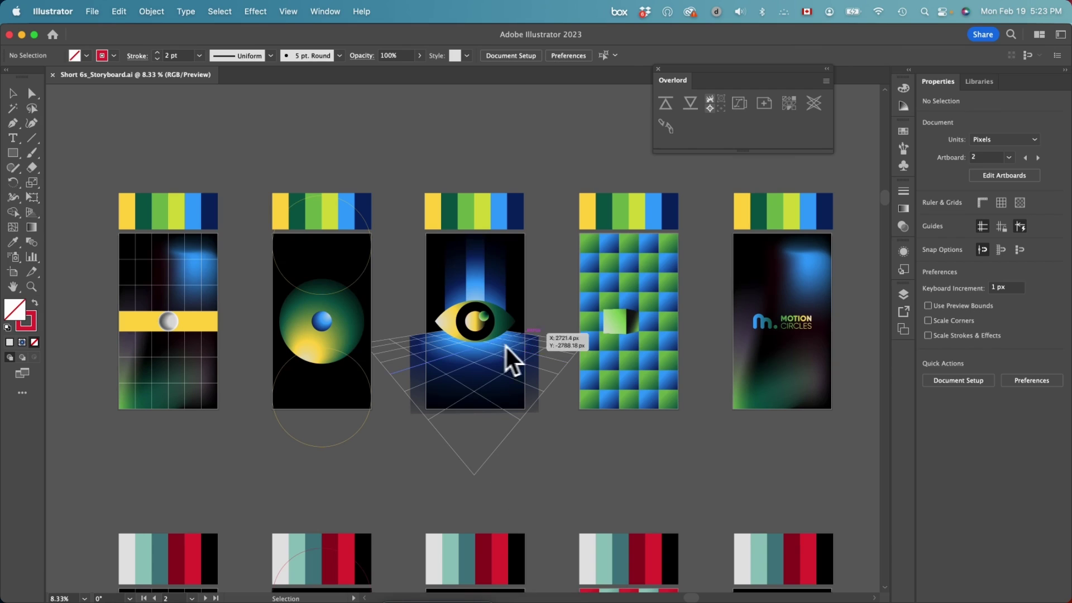
- Select the perspective grid group in the eye storyboard frame, then rewind After Effects' Frame 3 to 0:00
left_click(561, 348)
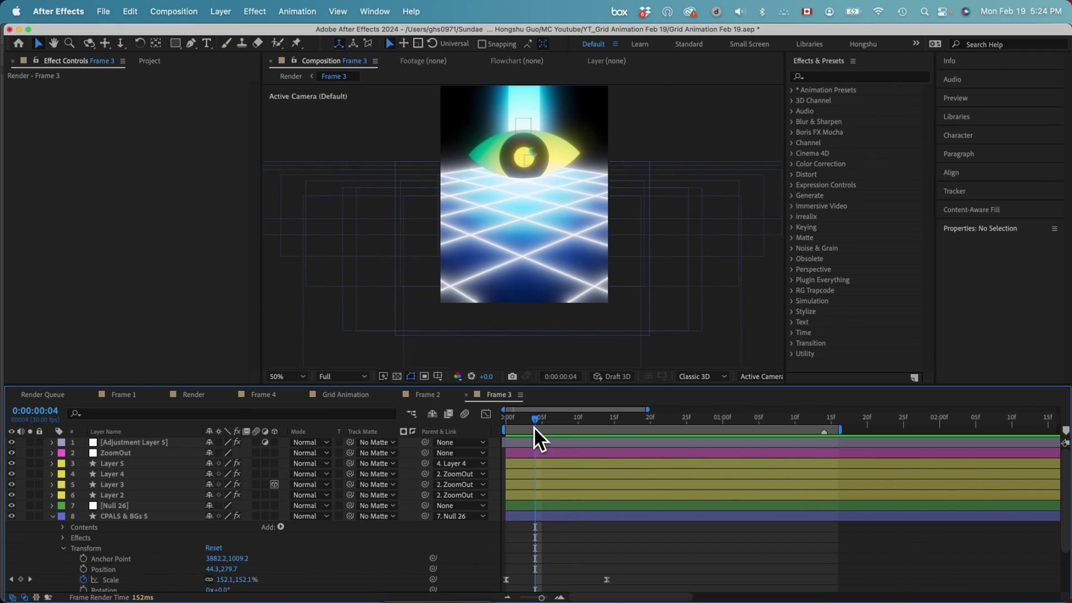
left_click_drag(534, 425, 508, 426)
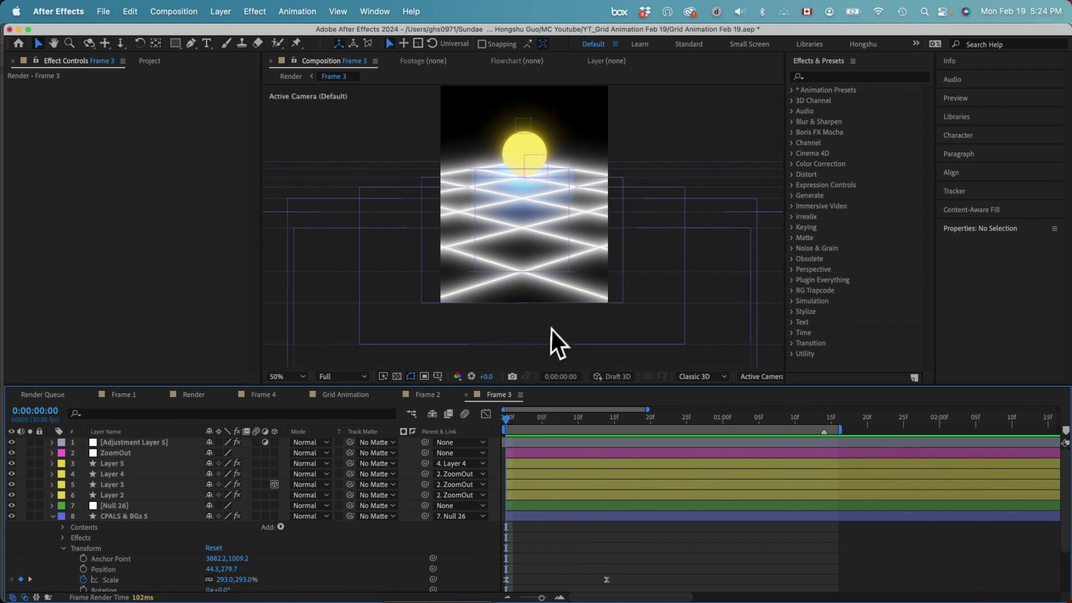
left_click(127, 533)
scroll(129, 581, "down", 2)
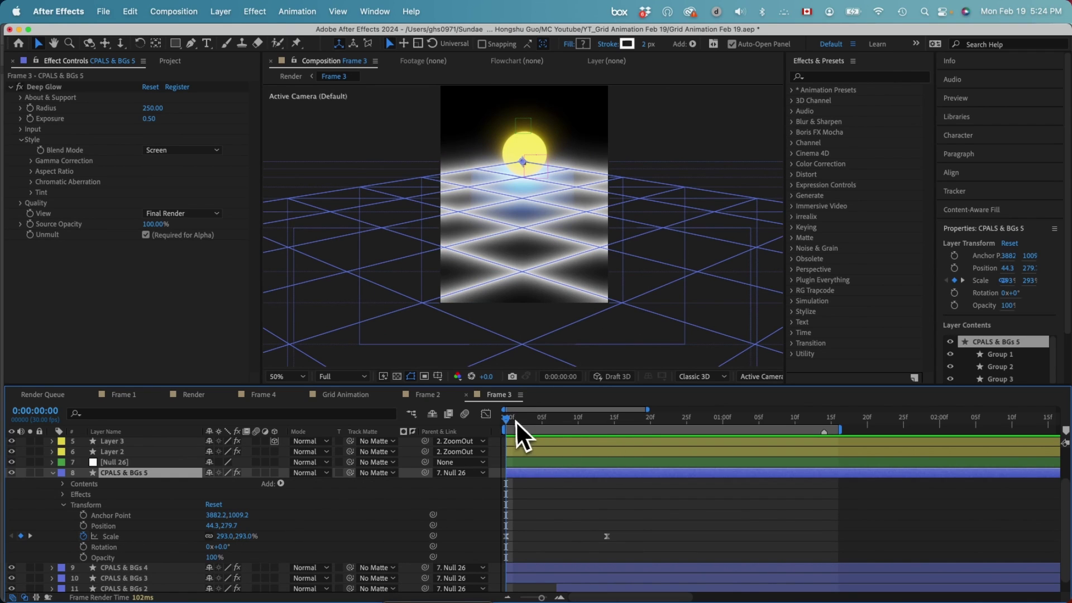
left_click_drag(512, 427, 599, 434)
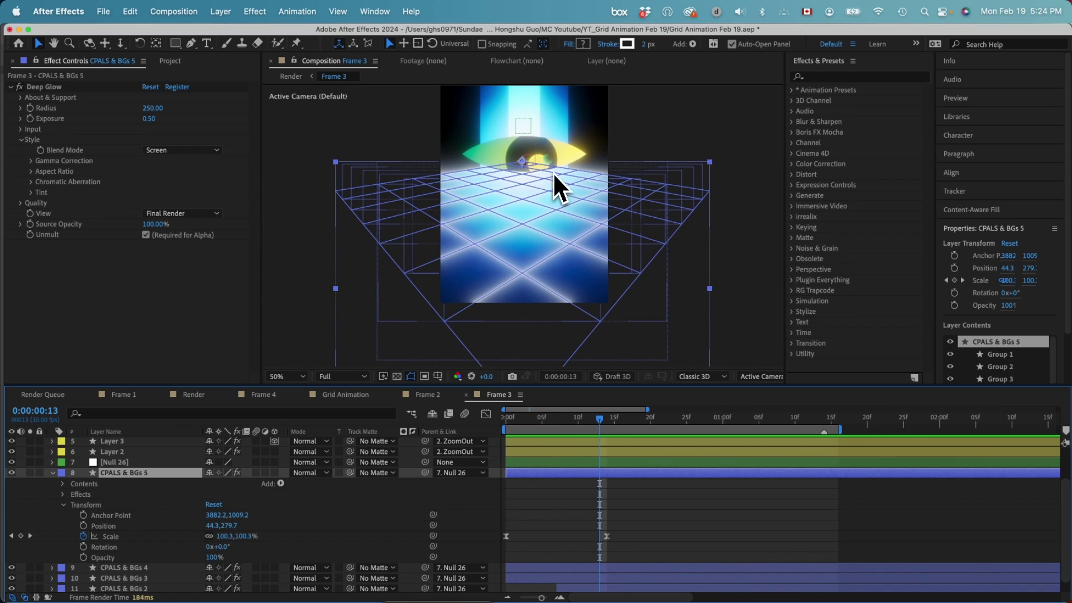
left_click_drag(533, 423, 610, 430)
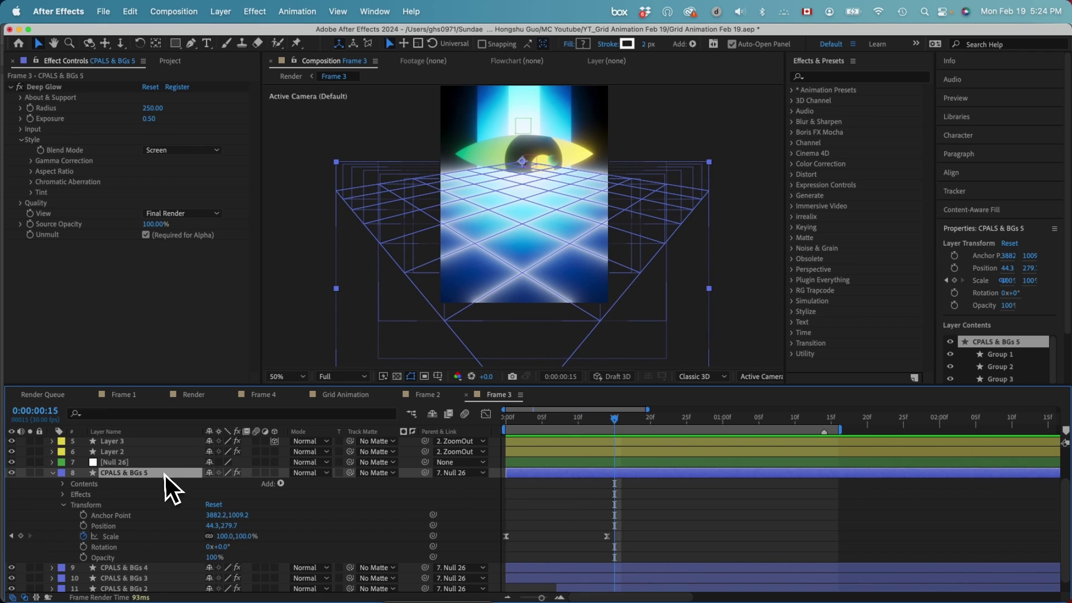
left_click(507, 424)
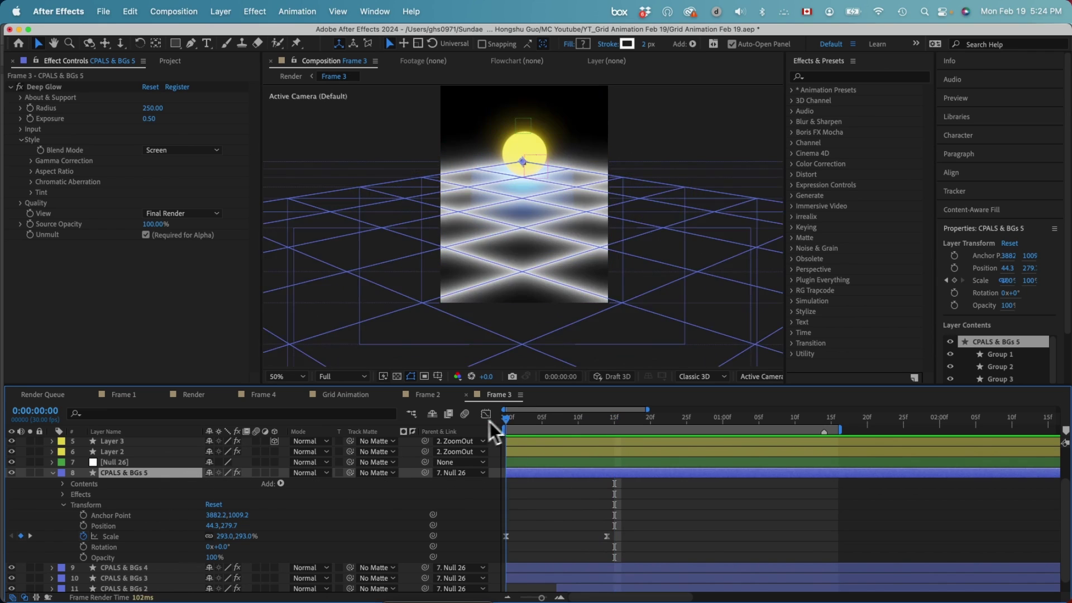
key("space")
key("space")
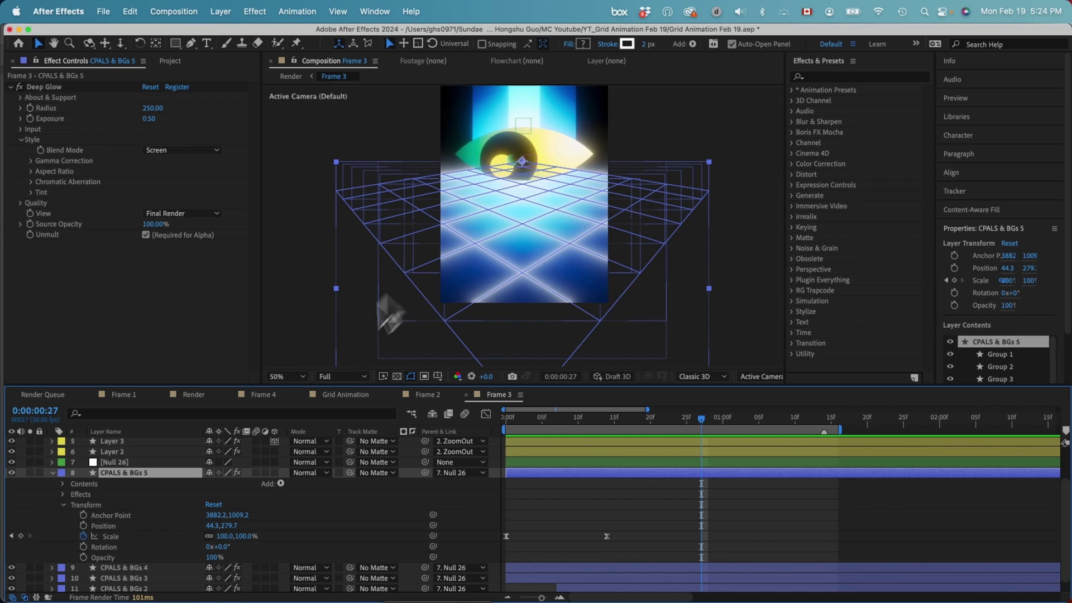
scroll(134, 477, "up", 3)
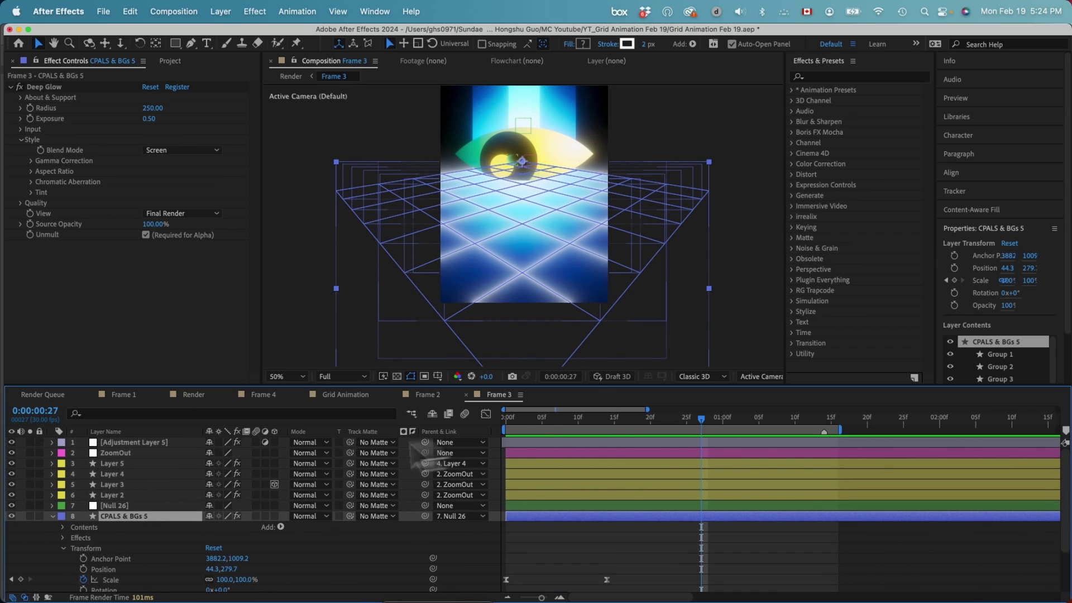
left_click(512, 419)
mouse_move(512, 424)
left_mouse_down()
mouse_move(545, 433)
mouse_move(521, 433)
left_mouse_up()
left_click(115, 464)
left_click(115, 474)
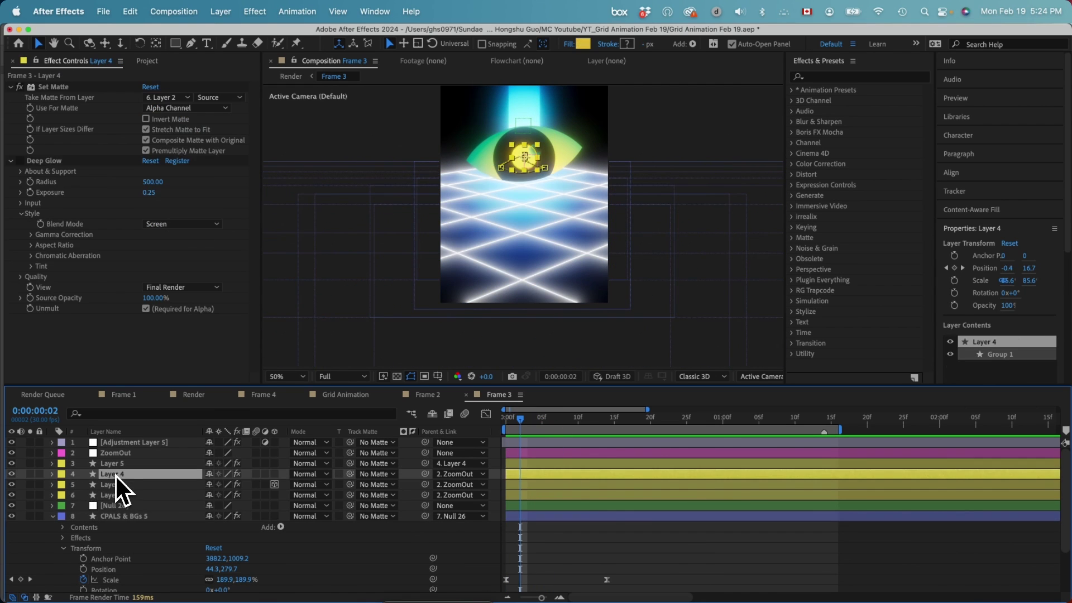
key("super+equal")
left_click_drag(584, 136, 575, 219)
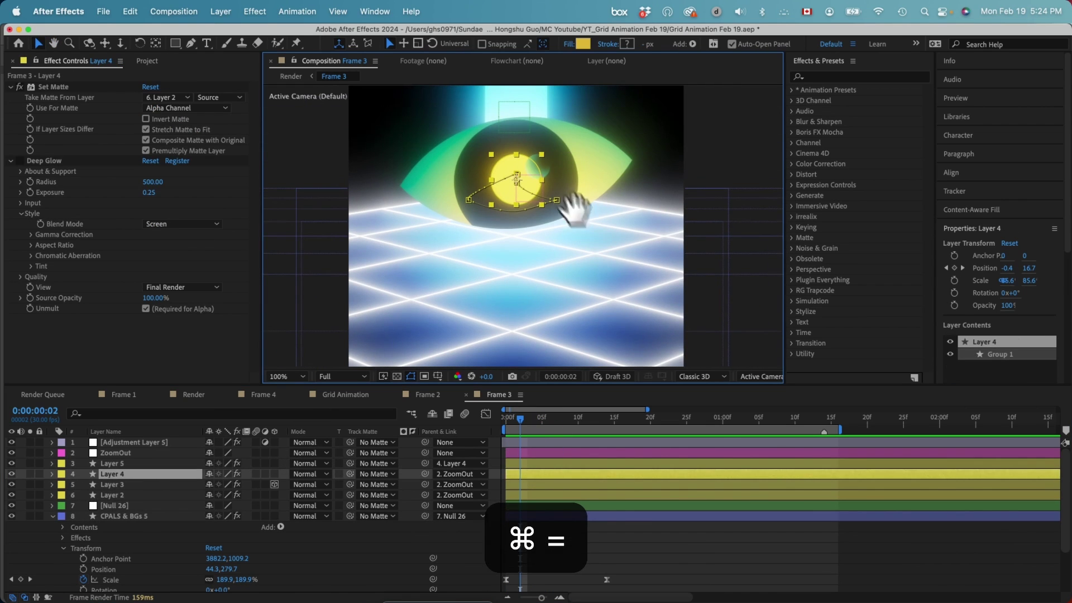
key("p")
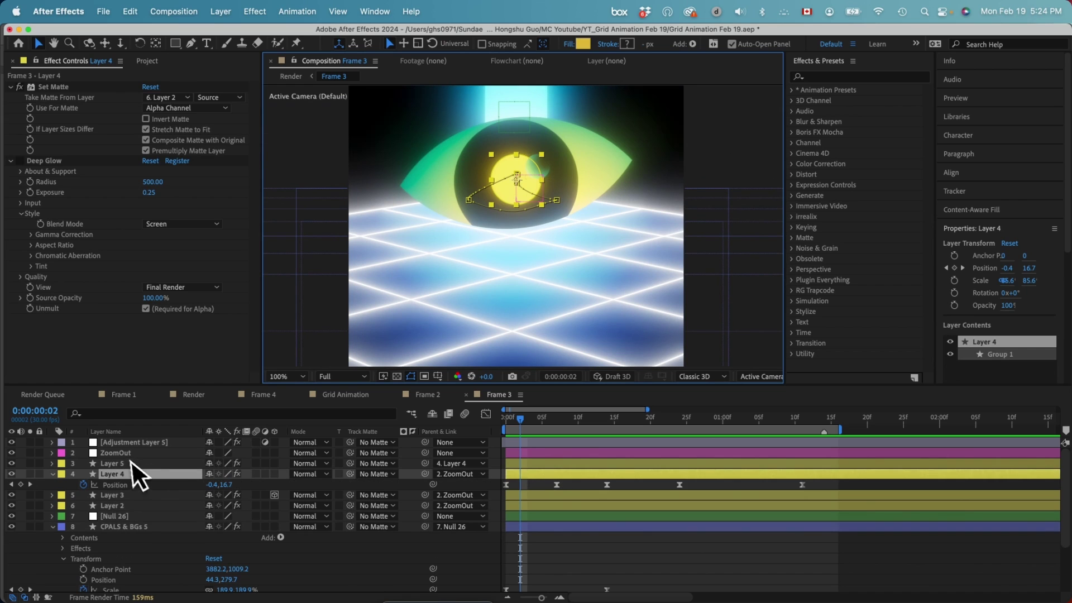
left_click(523, 429)
left_click_drag(523, 429, 477, 420)
key("super+minus")
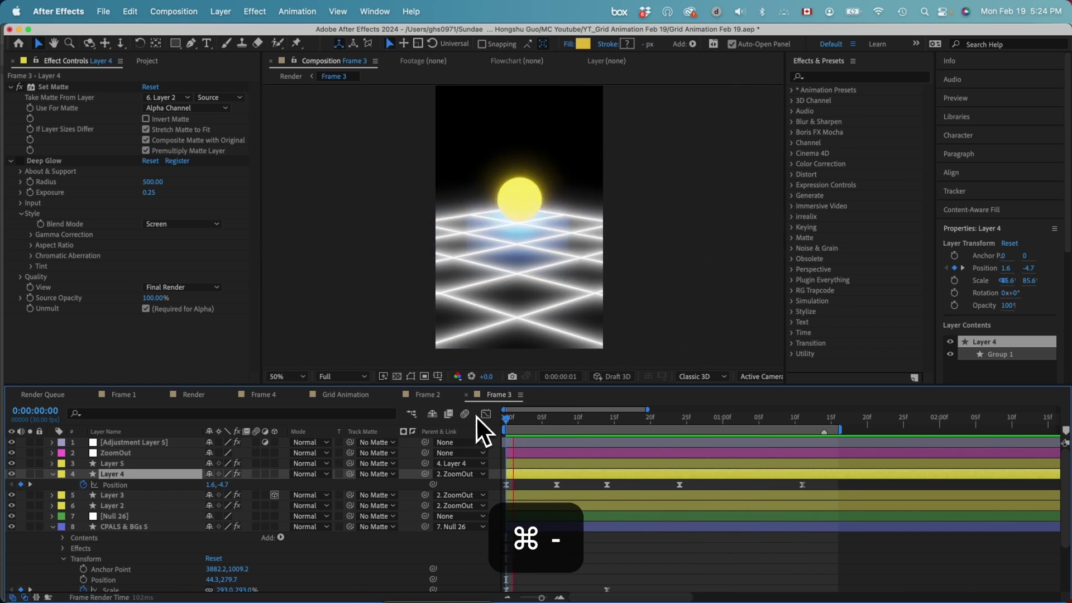
key("space")
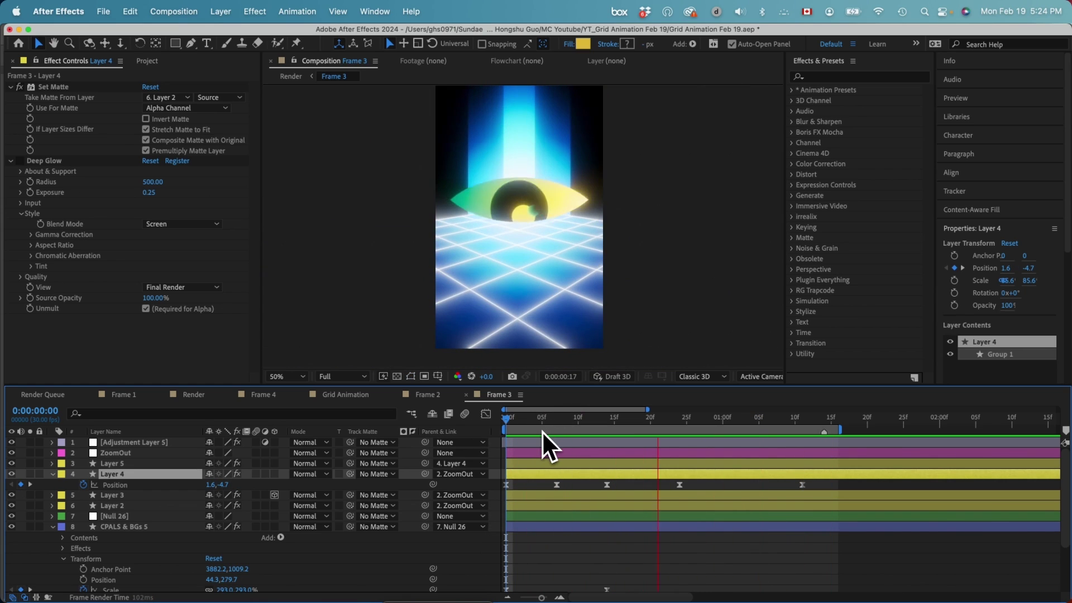
left_click(795, 423)
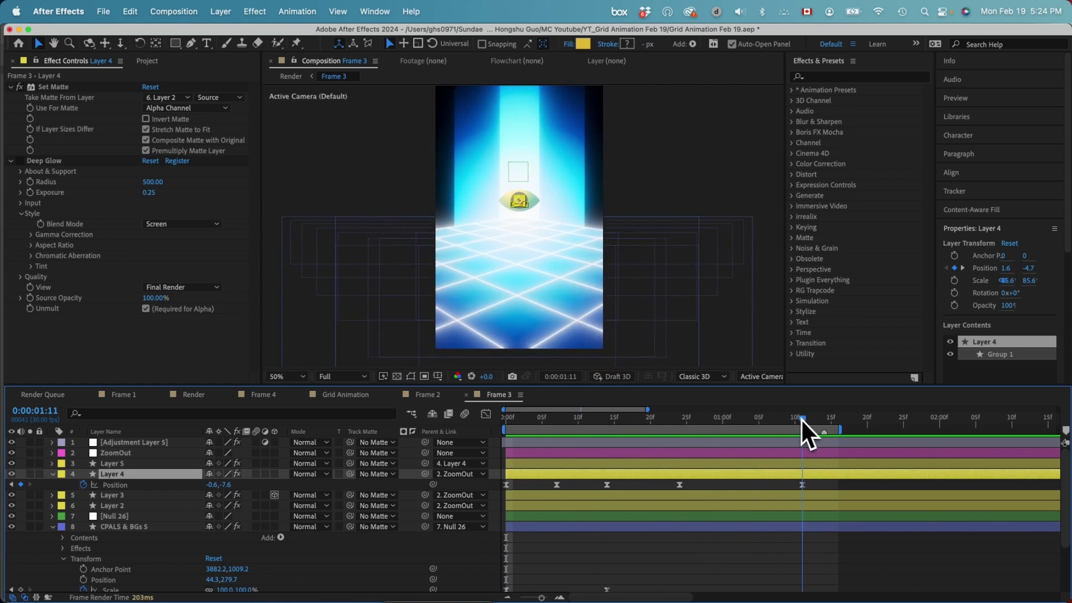
left_click_drag(797, 421, 809, 423)
left_click(144, 455)
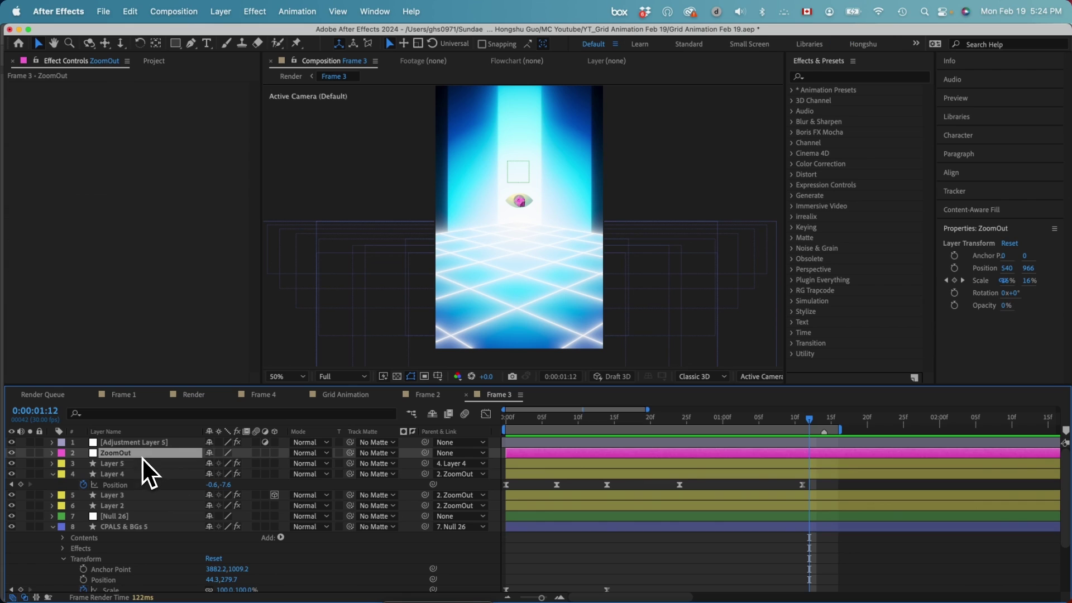
key("s")
left_click_drag(792, 424, 772, 424)
key("space")
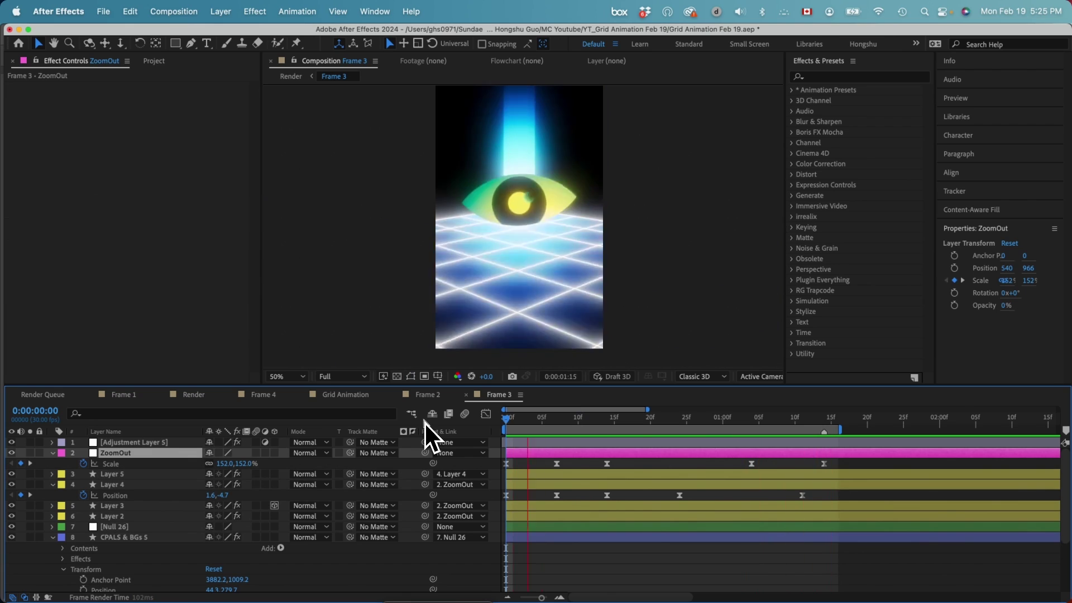
key("space")
- Jump up to the Render comp via the flowchart, scrub to about 4 s, and open the Frame 4 precomp
left_click(412, 416)
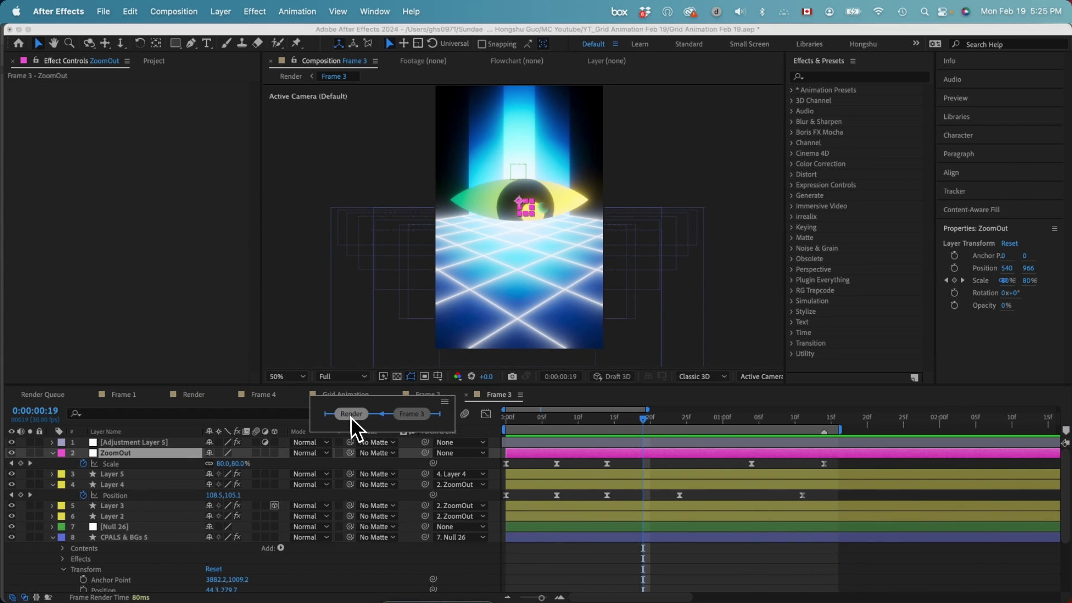
left_click(351, 424)
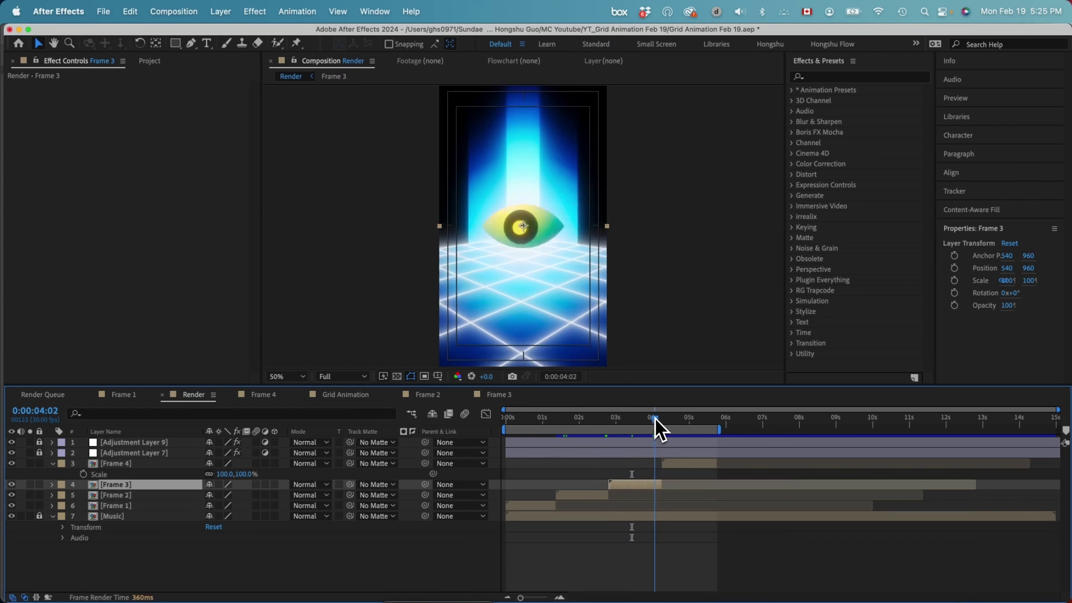
left_click_drag(655, 419, 663, 419)
double_click(686, 469)
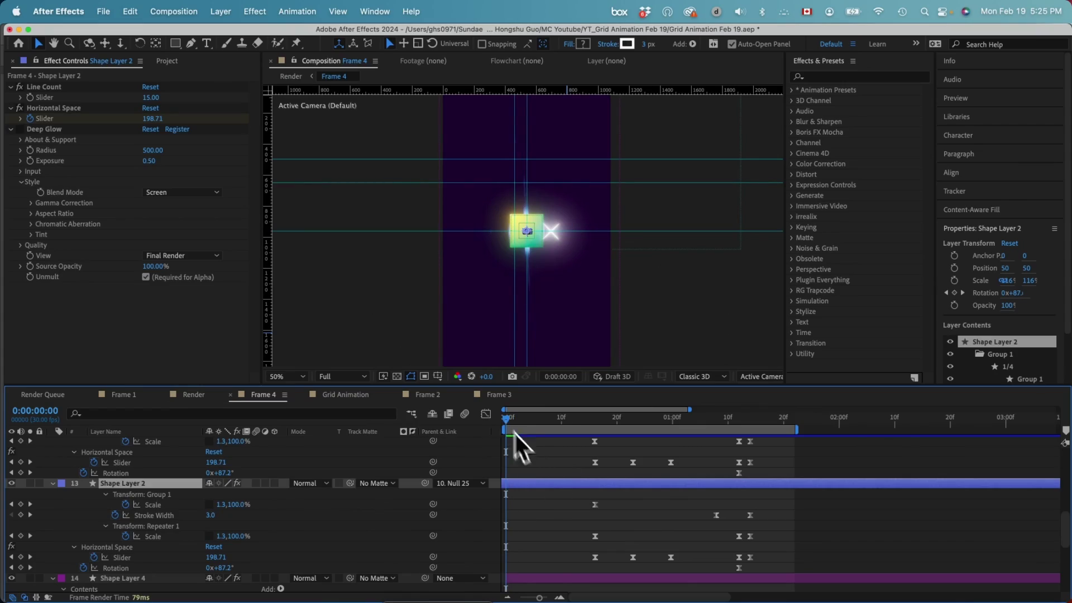
- Preview Frame 4's rotating line grid animation, then bring up the Project panel's item list
left_click_drag(539, 598, 535, 597)
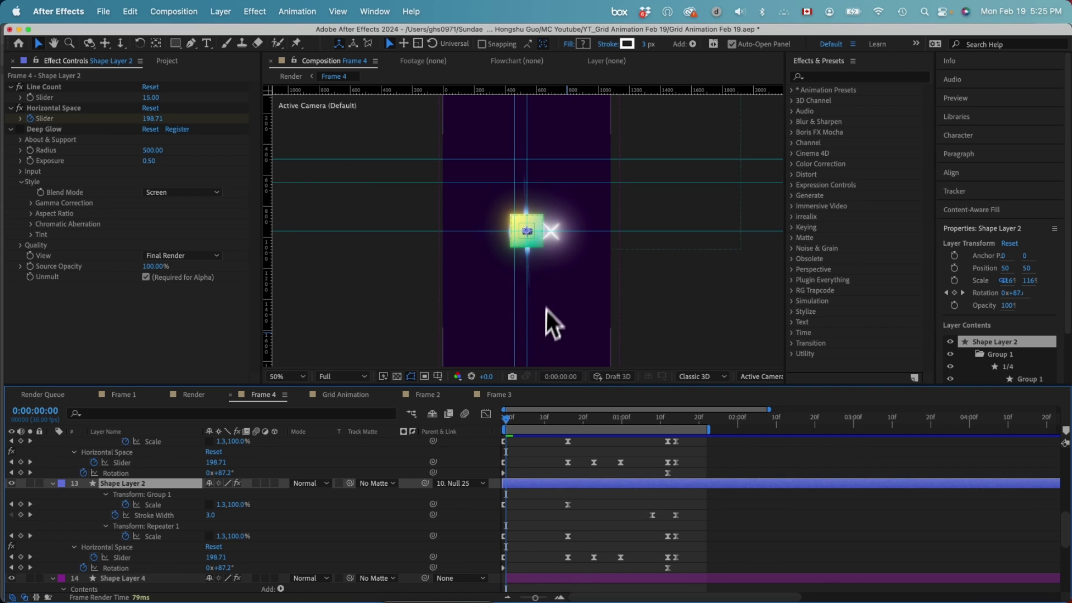
key("space")
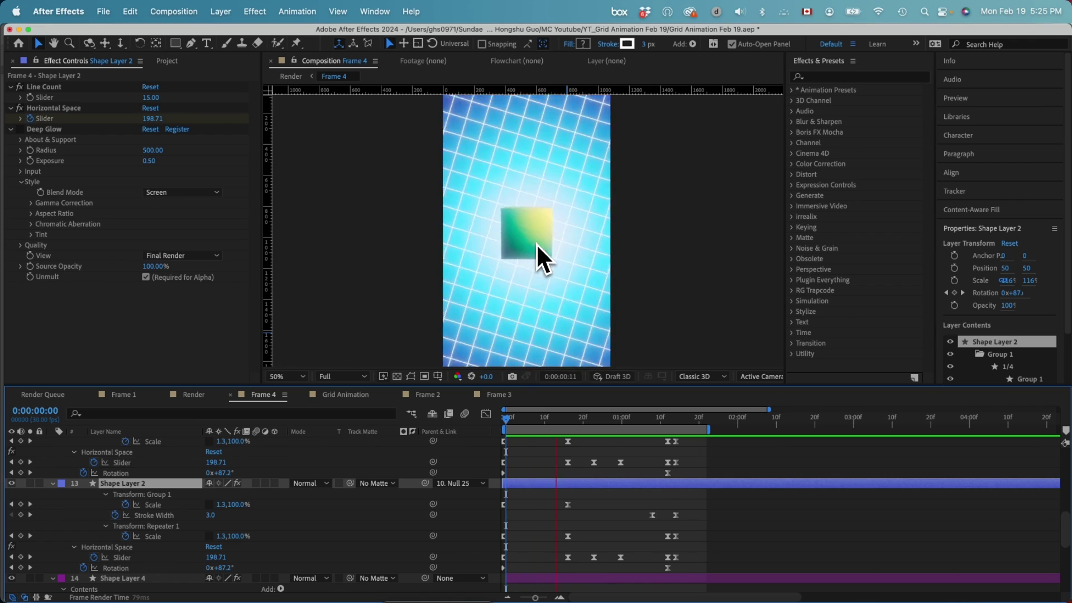
left_click_drag(522, 428, 698, 430)
left_click(168, 62)
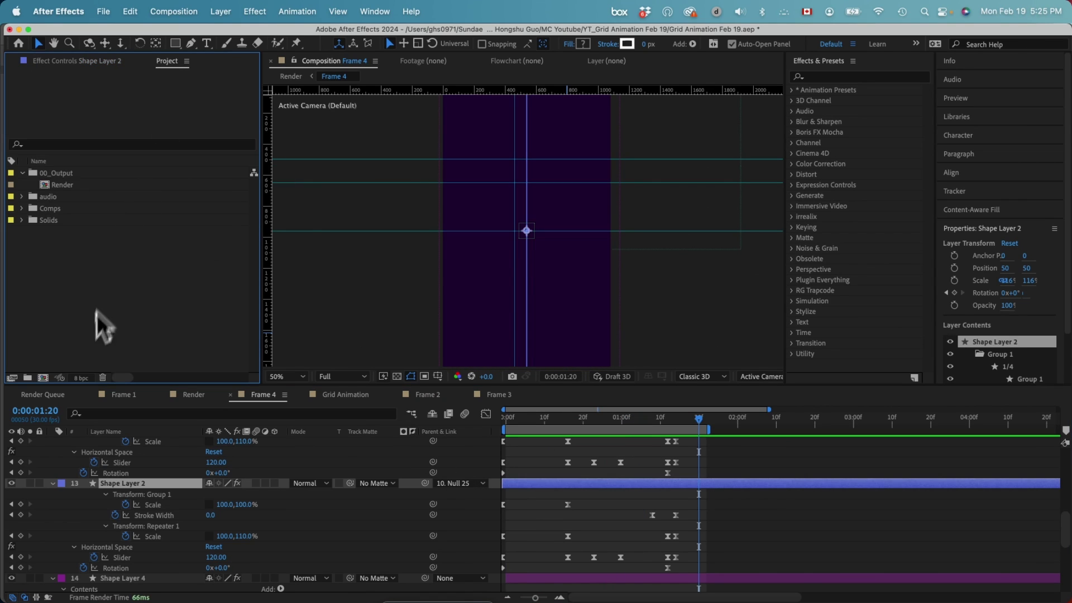
- Create a new 1080×1920, 30 fps composition named 'Grid Animation'
left_click(43, 377)
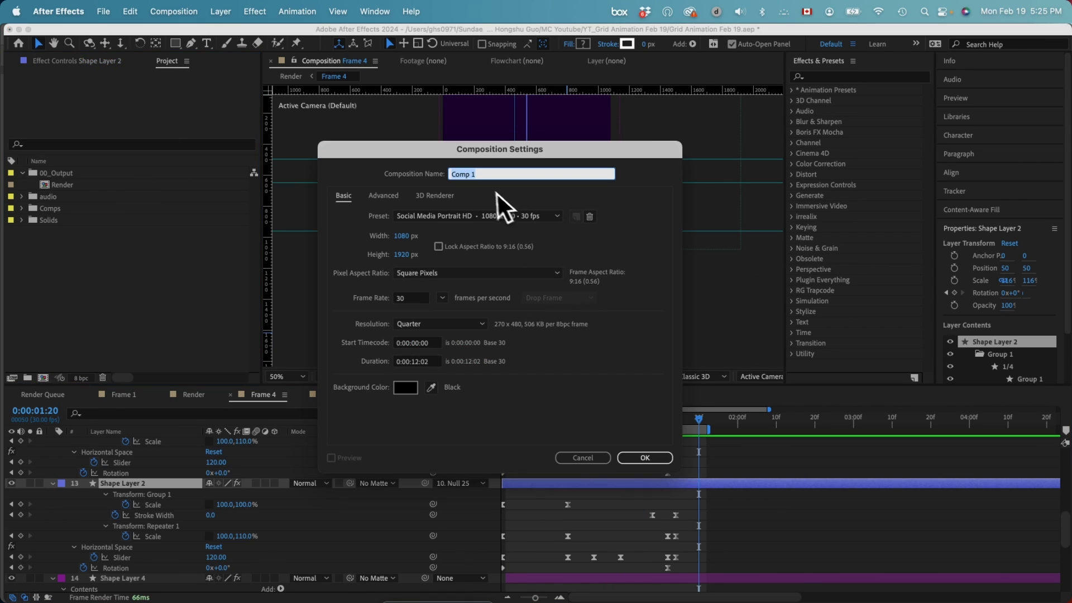
type("Grid Animation")
key("Return")
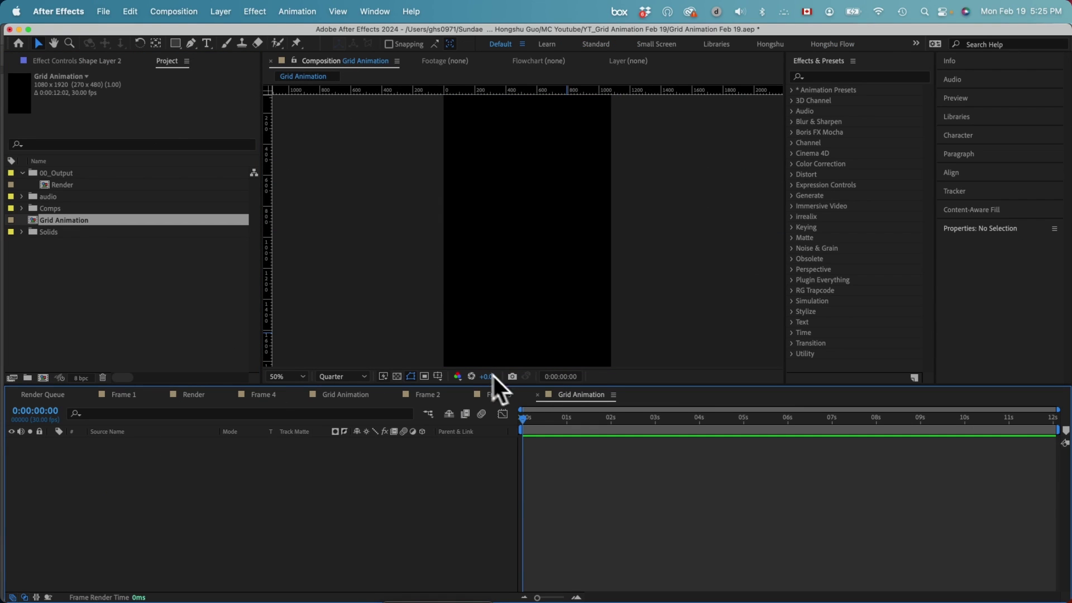
- Turn on Title/Action Safe guides and draw a horizontal two-point line across the frame's centre
left_click(439, 377)
left_click(454, 390)
left_click(190, 44)
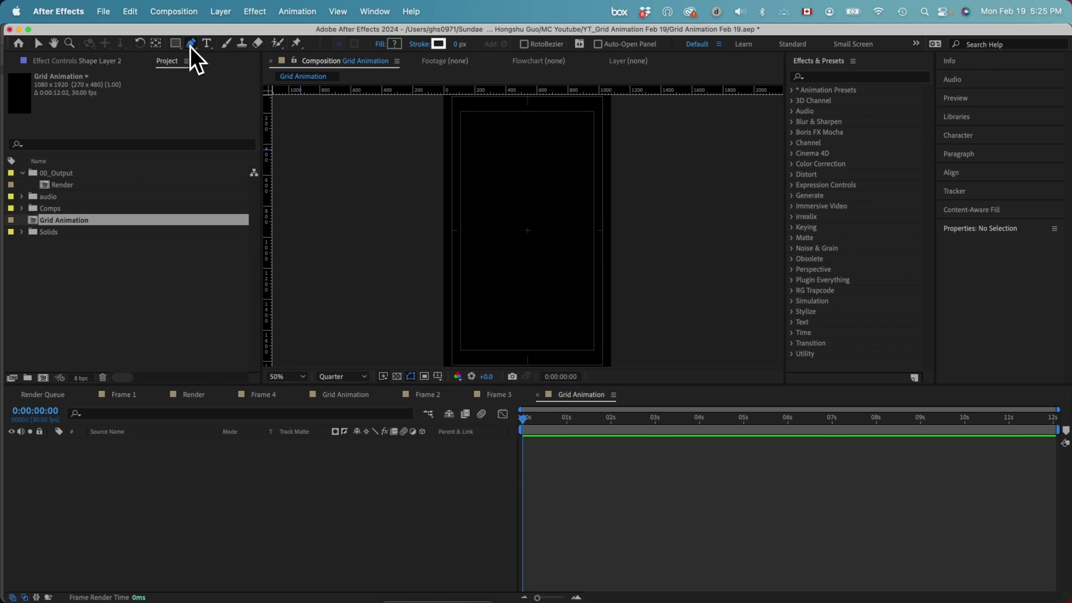
left_click(434, 230)
left_click(617, 230)
left_click(186, 491)
left_click(147, 446)
- Give Shape Layer 1's line a 3 px stroke width
left_click(458, 45)
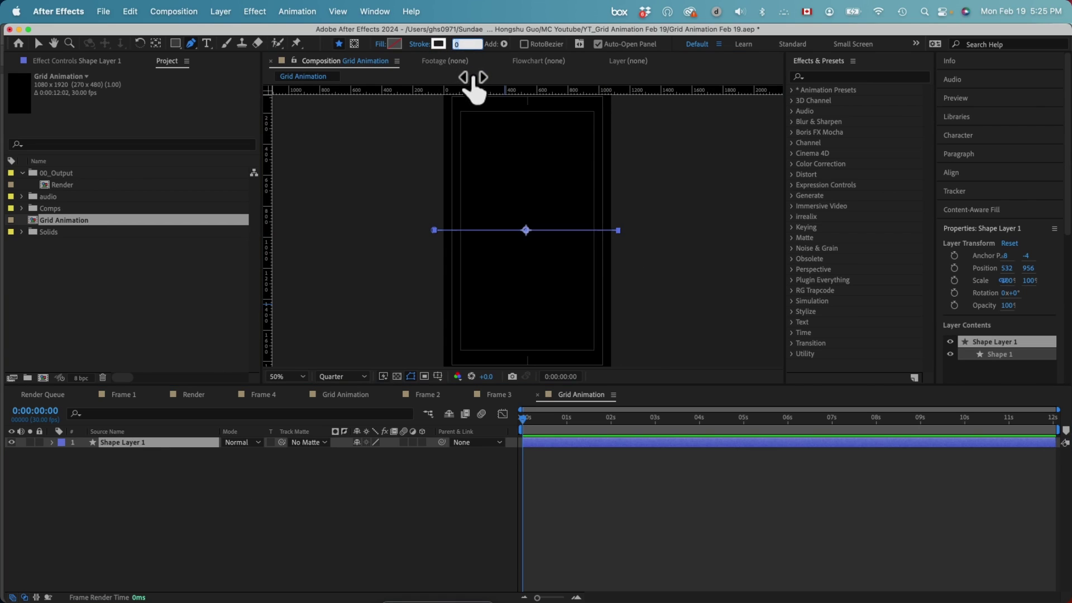
type("3")
key("Return")
left_click(268, 483)
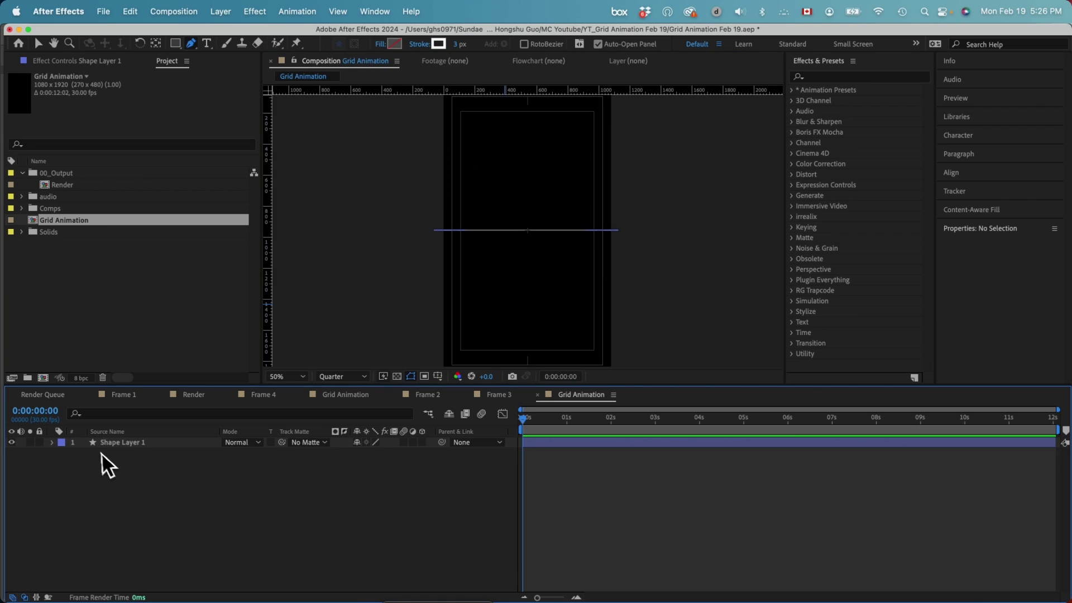
left_click(120, 443)
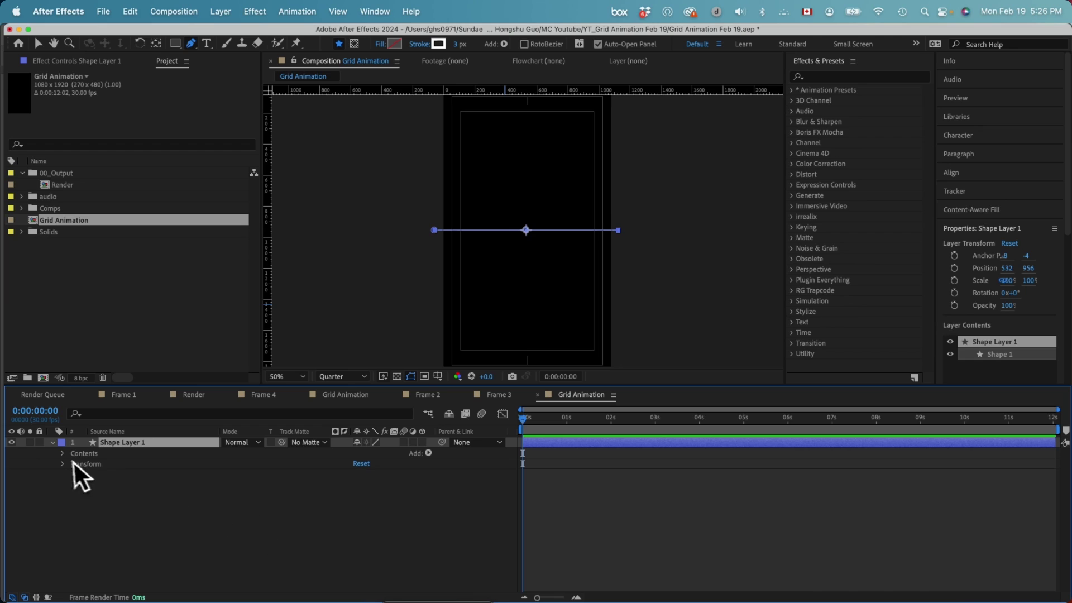
- Add a Repeater to Shape Layer 1 with 15 copies offset 0,100 downward
left_click(82, 455)
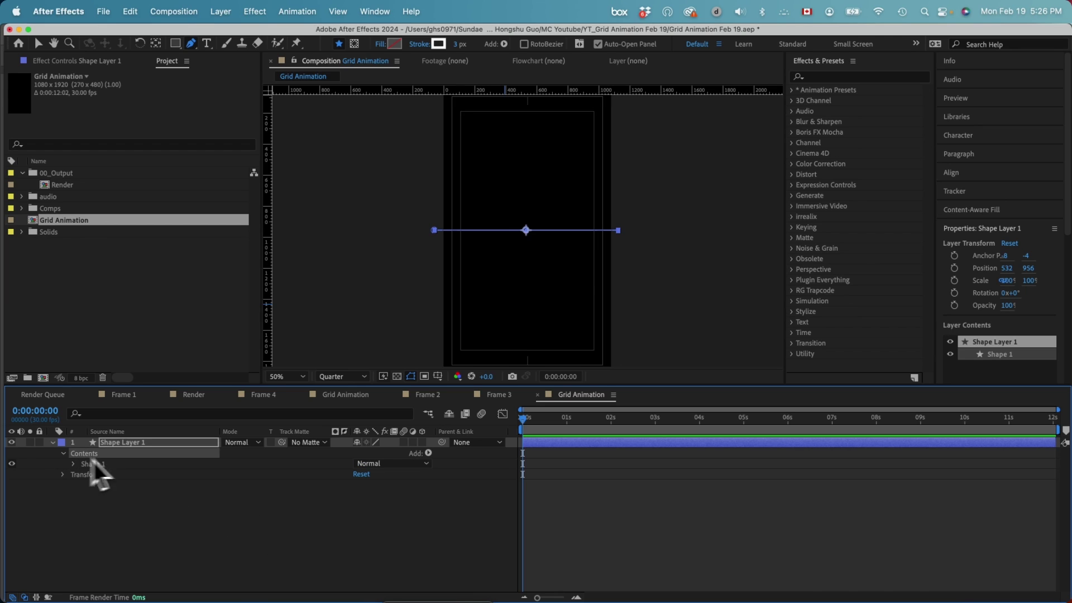
left_click(428, 453)
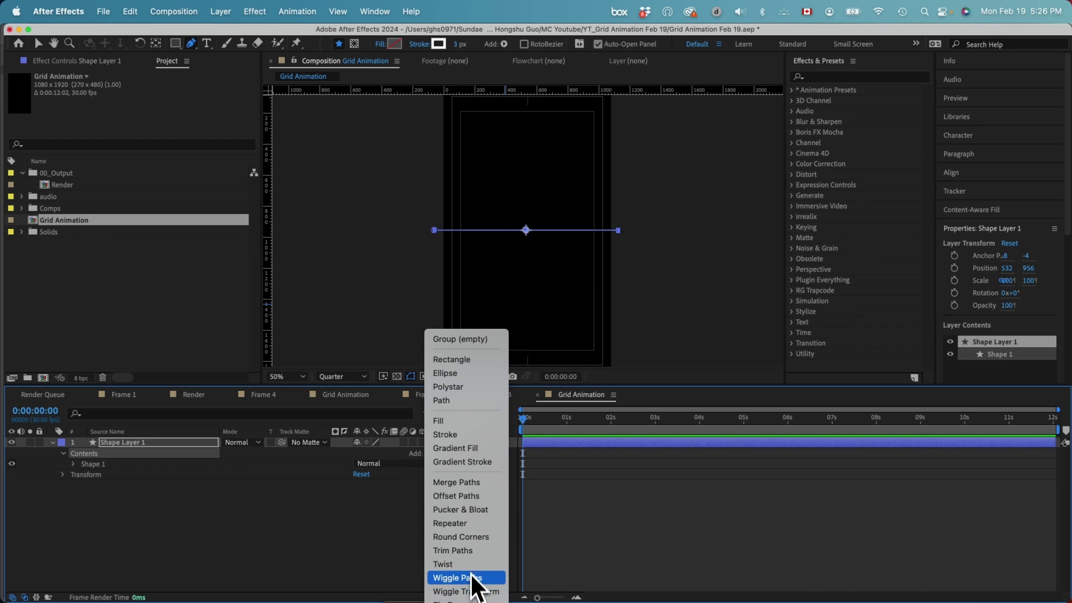
left_click(456, 525)
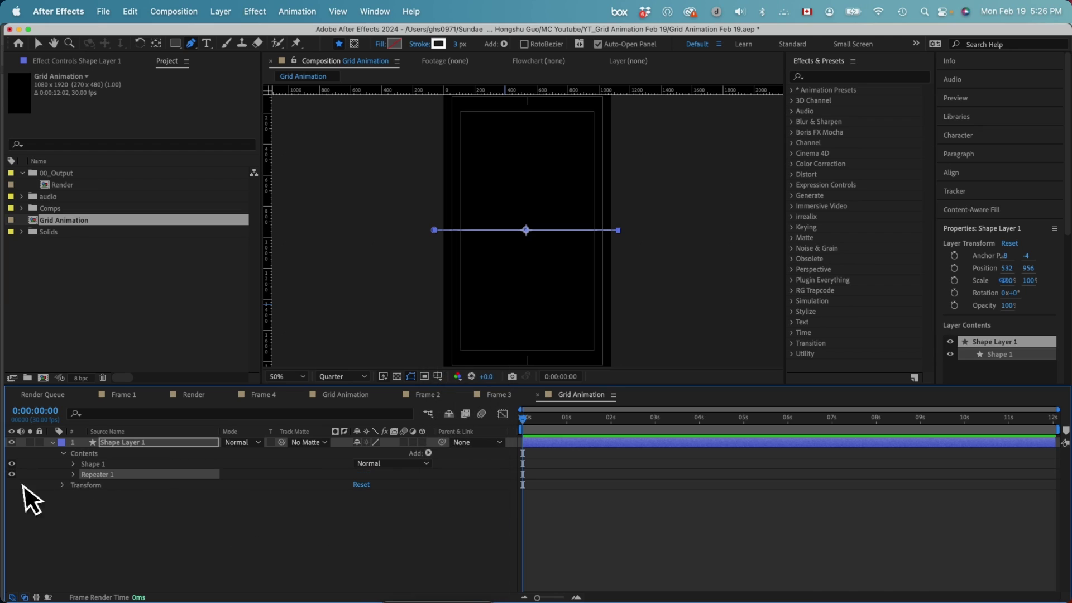
left_click(72, 475)
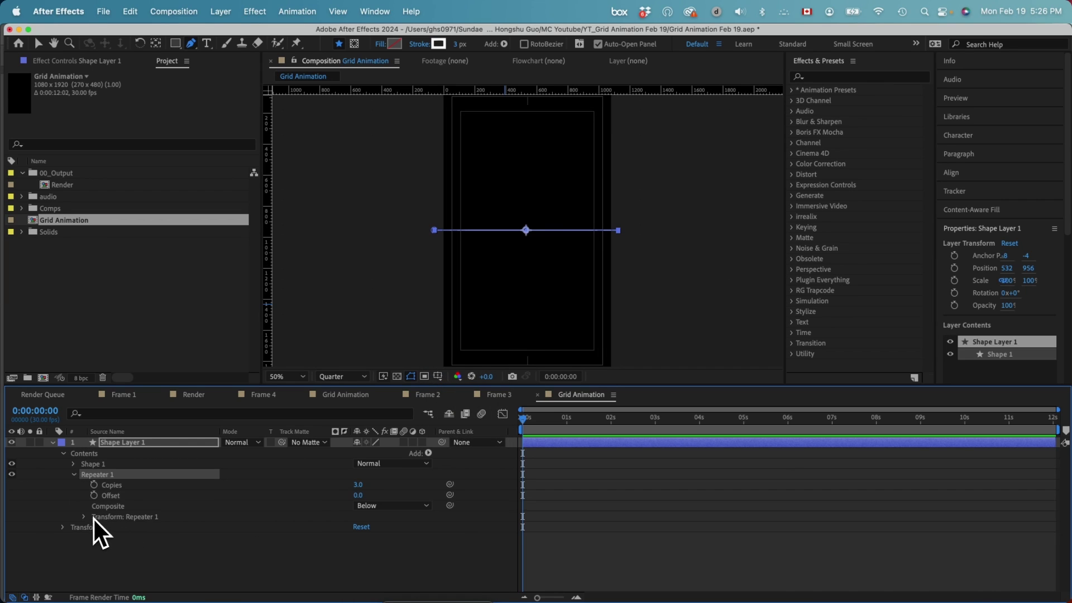
left_click(358, 485)
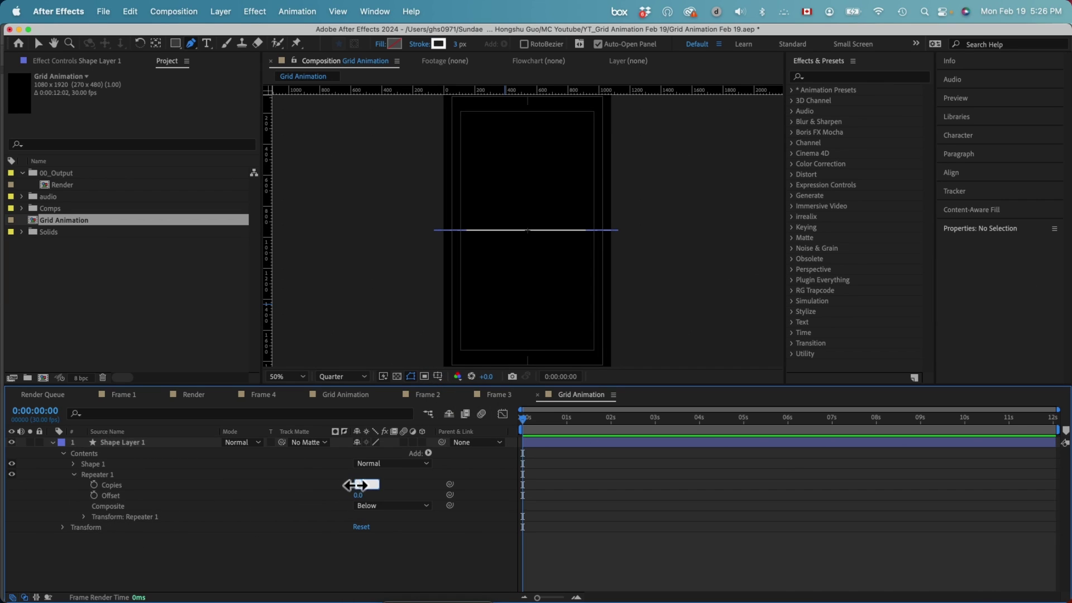
type("15")
key("Return")
left_click(84, 516)
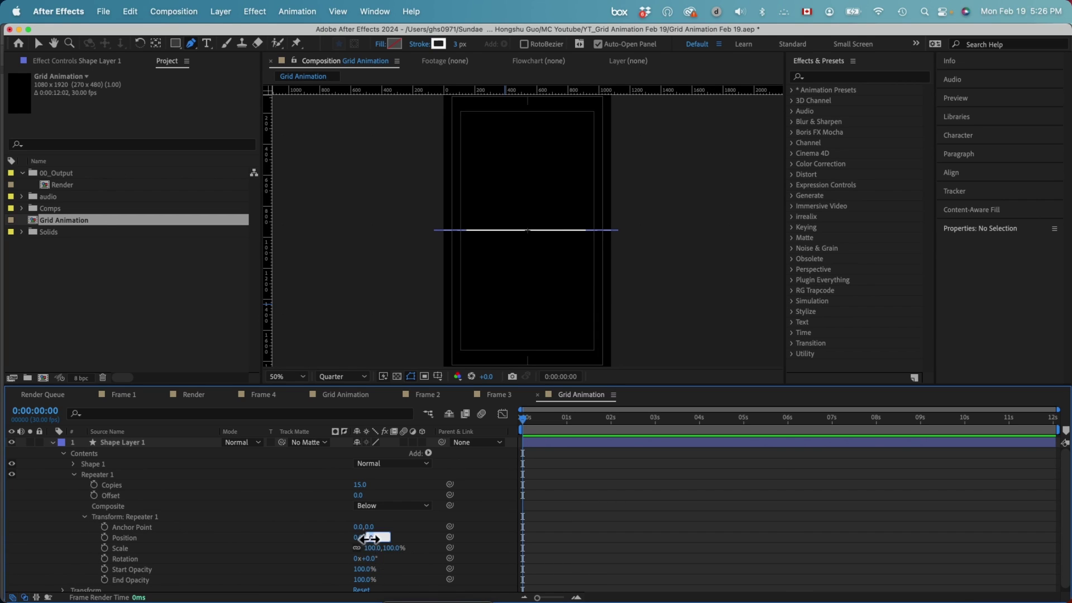
type("100")
key("Return")
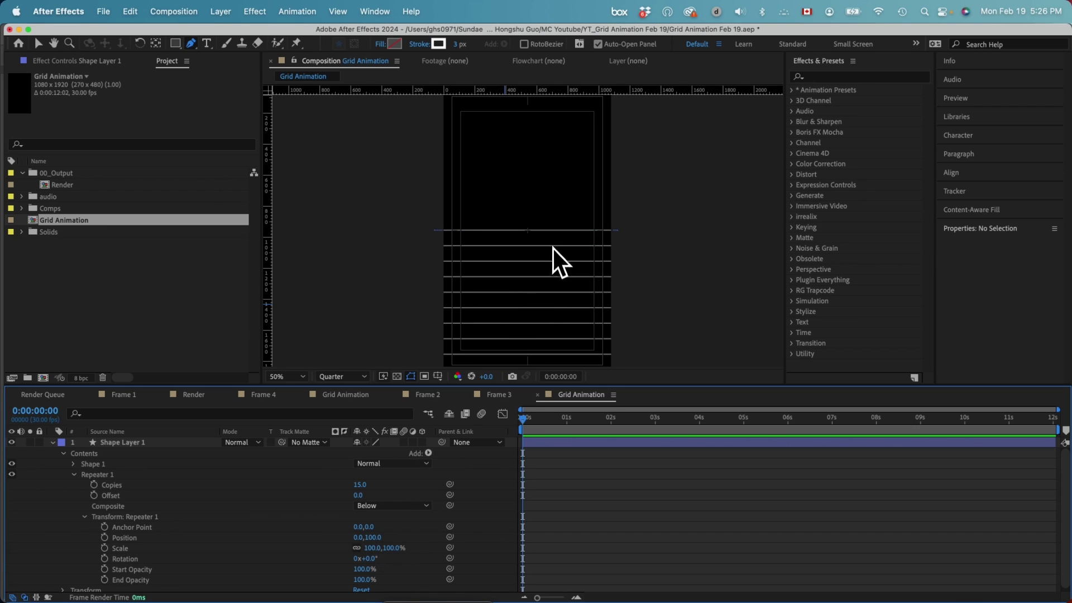
- Pan to check the 15 stacked lines, then reselect the layer's contents for a second repeater
key("h")
left_click_drag(570, 299, 553, 256)
key("space")
left_click_drag(519, 302, 530, 287)
key("v")
left_click(140, 443)
key("a")
left_click(53, 443)
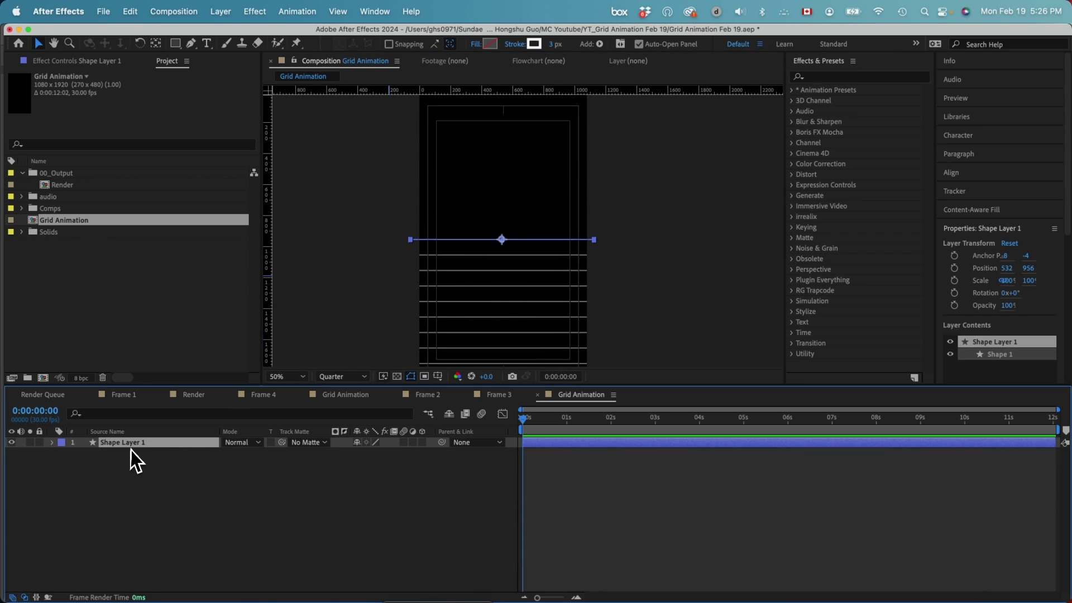
left_click(52, 442)
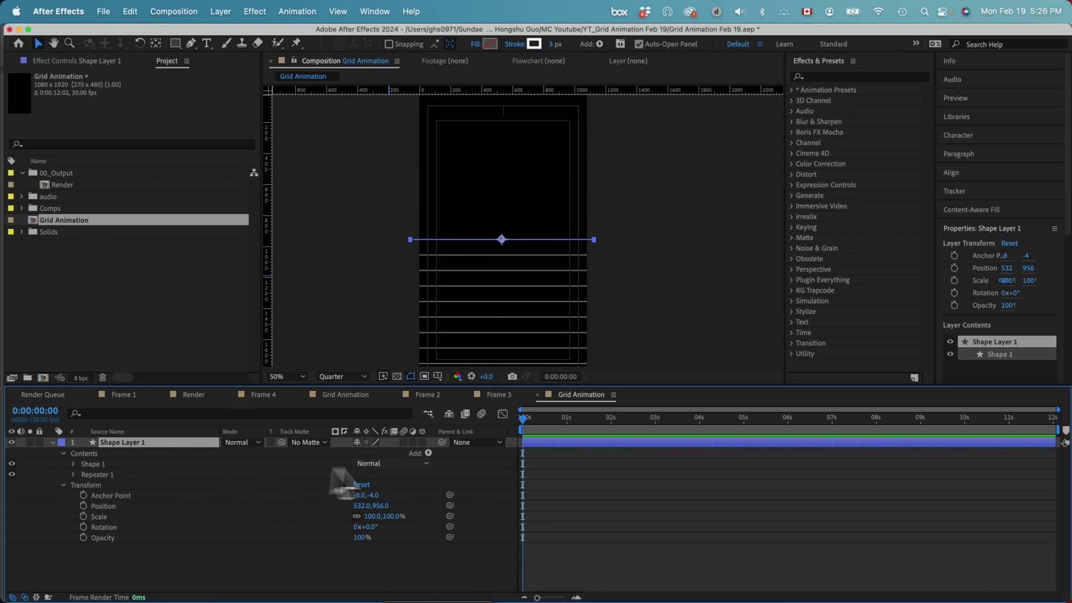
left_click(87, 453)
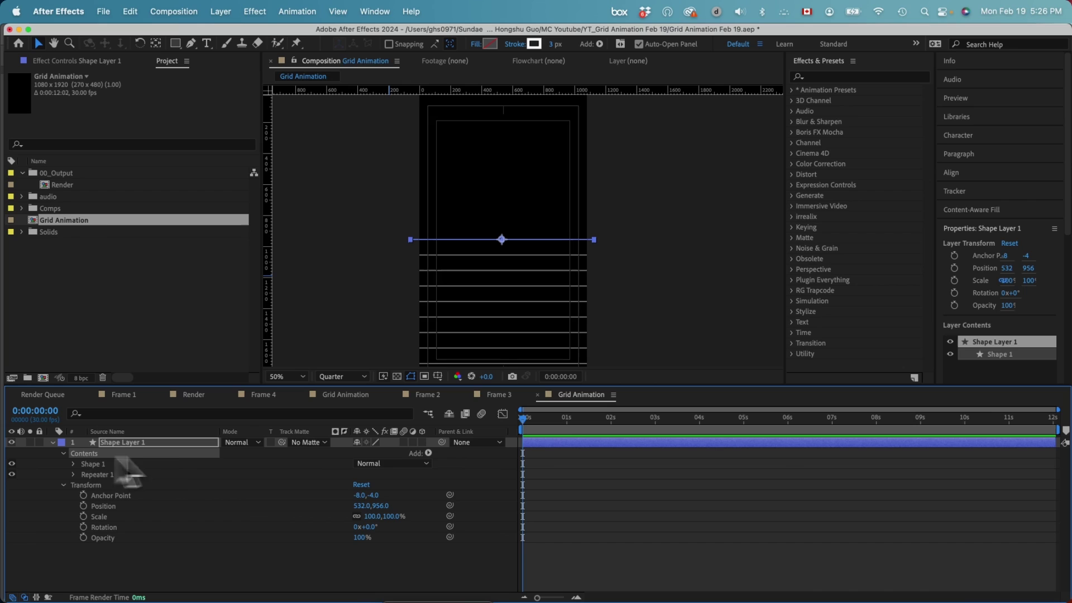
left_click(429, 453)
- Add a second Repeater to the shape and set it to 4 copies
left_click(470, 525)
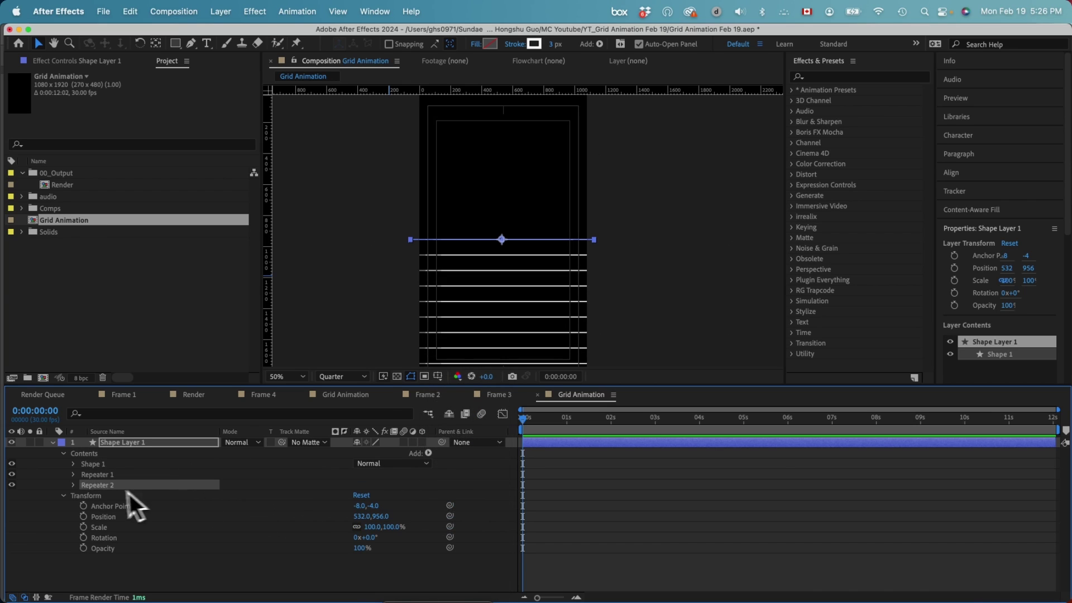
left_click(73, 485)
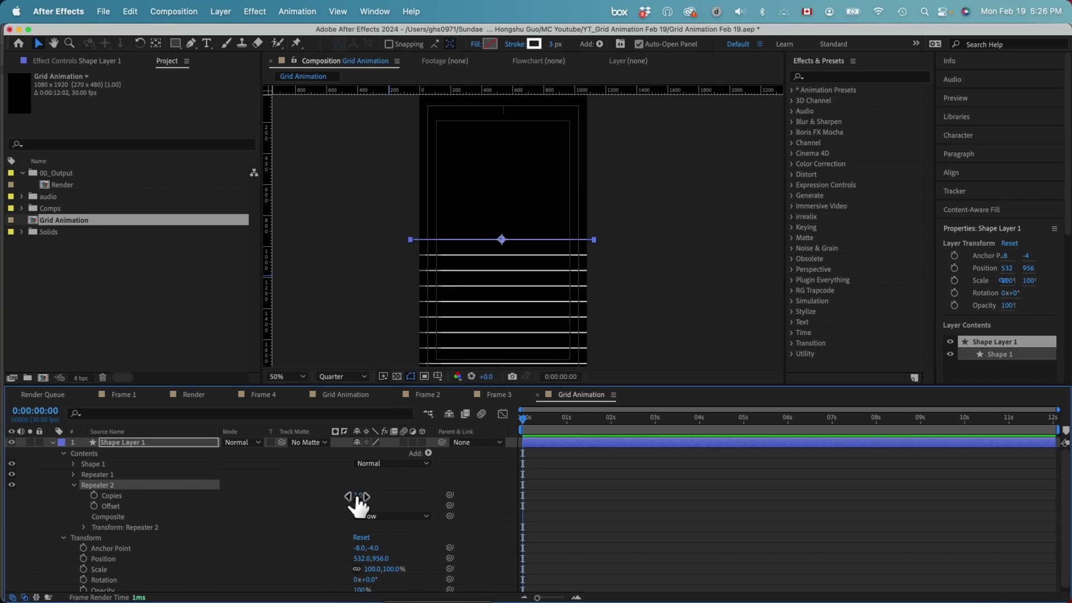
type("4")
left_click(397, 496)
scroll(396, 502, "down", 1)
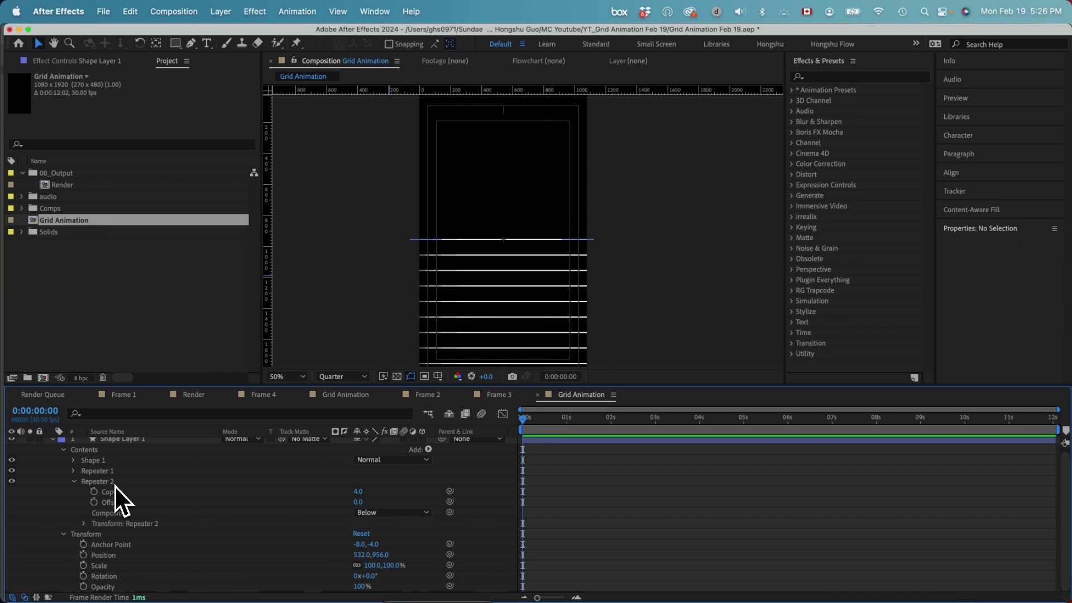
- Set Repeater 2's transform Position to 0,0 and Rotation to 90°, forming a grid of crossing lines
left_click(83, 523)
scroll(129, 528, "down", 2)
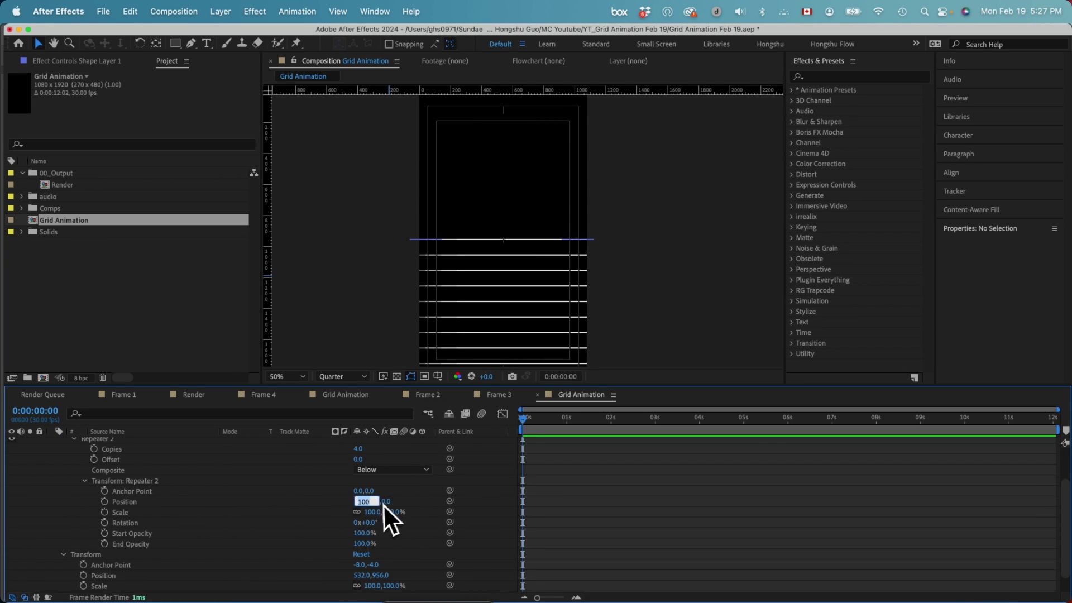
key("Return")
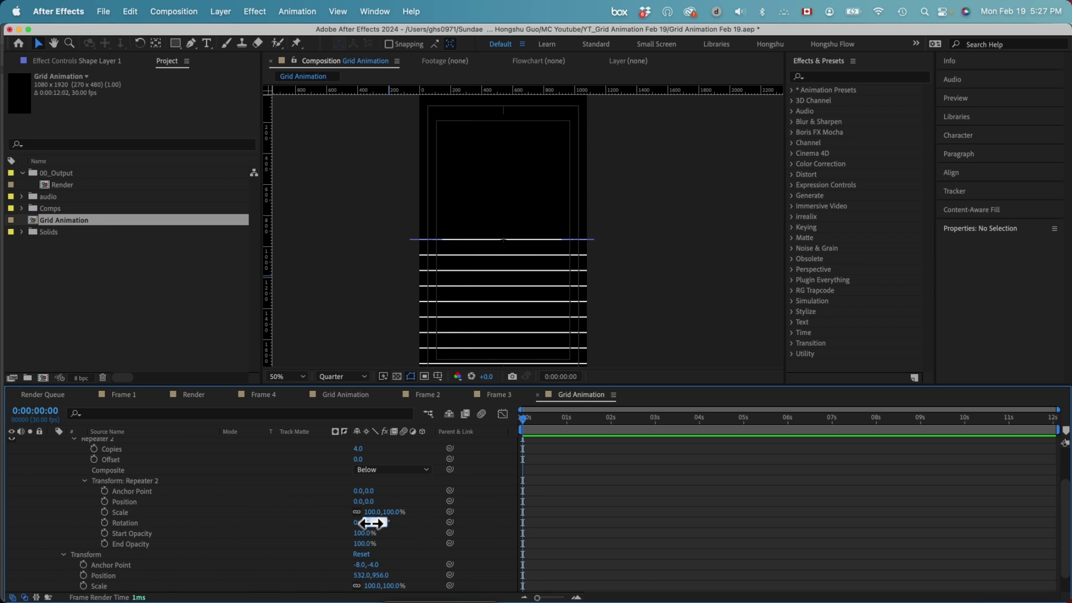
type("90")
key("Return")
left_click_drag(617, 361, 602, 319)
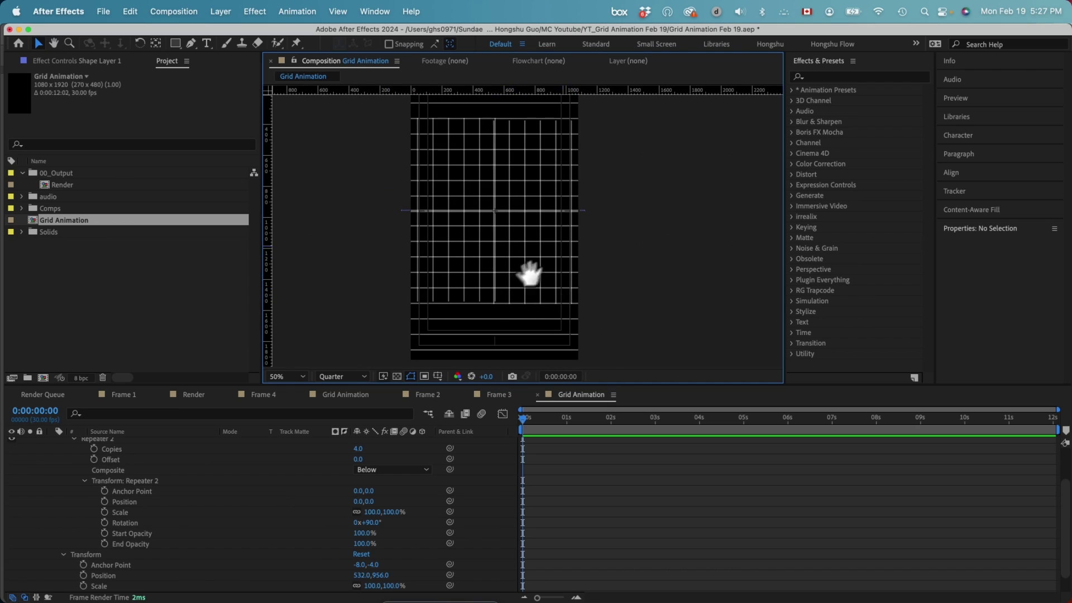
left_click_drag(520, 279, 529, 338)
scroll(114, 499, "up", 3)
- Lengthen the line by pulling its left vertex outward so the grid spans the frame
left_click(102, 454)
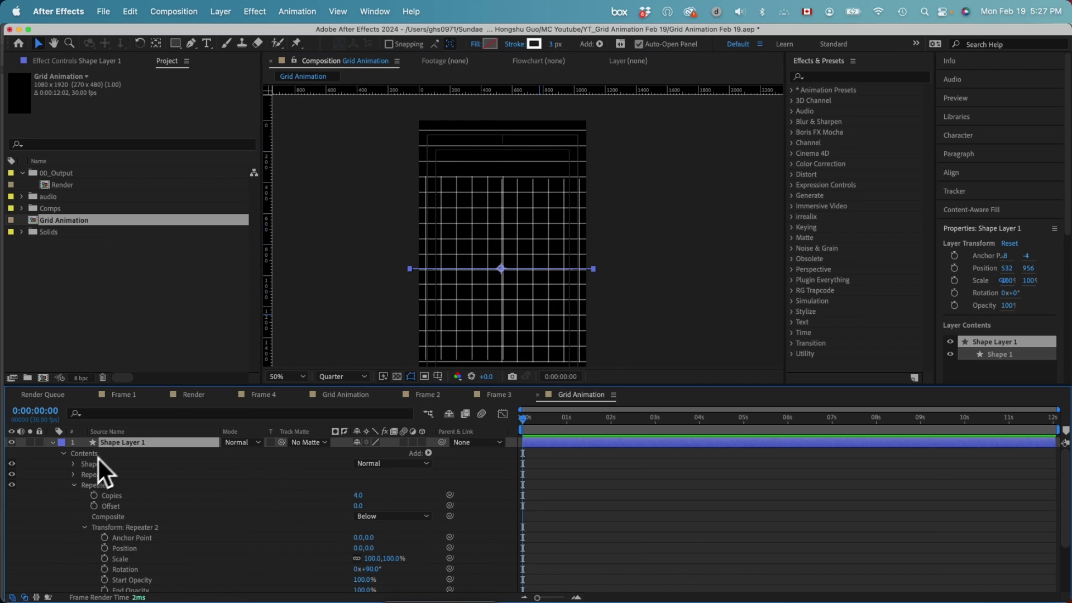
left_click(191, 46)
left_click_drag(409, 269, 383, 269)
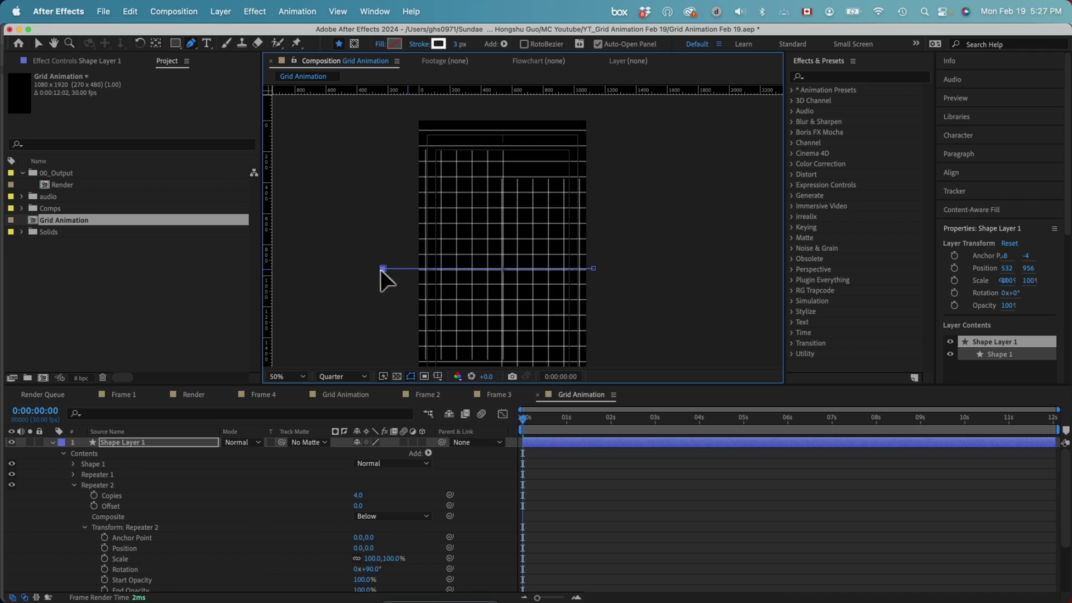
left_click_drag(593, 270, 646, 269)
key("super+z")
key("v")
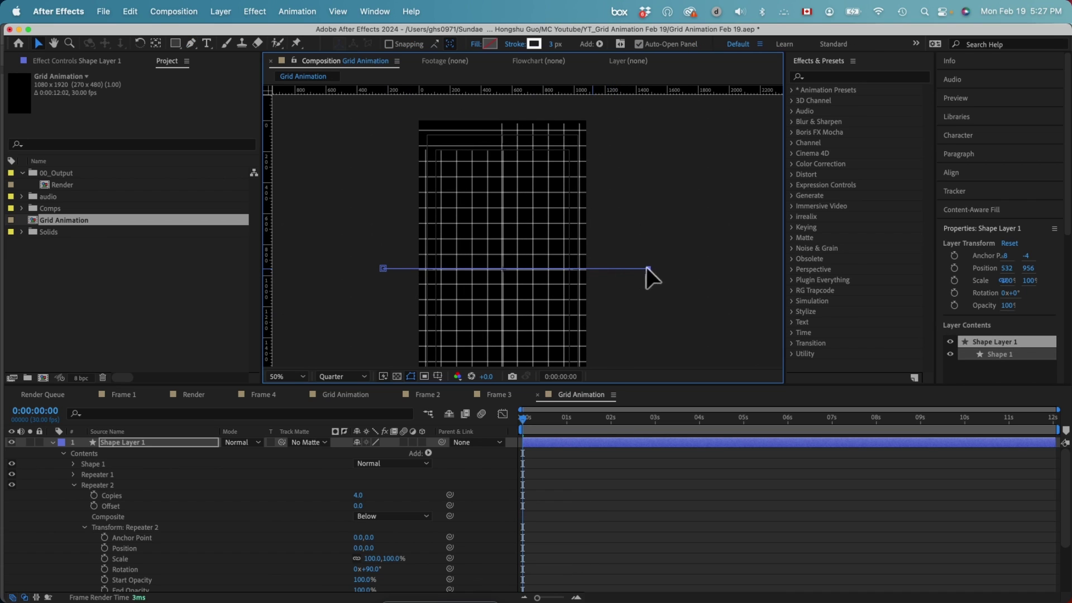
left_click_drag(383, 269, 370, 268)
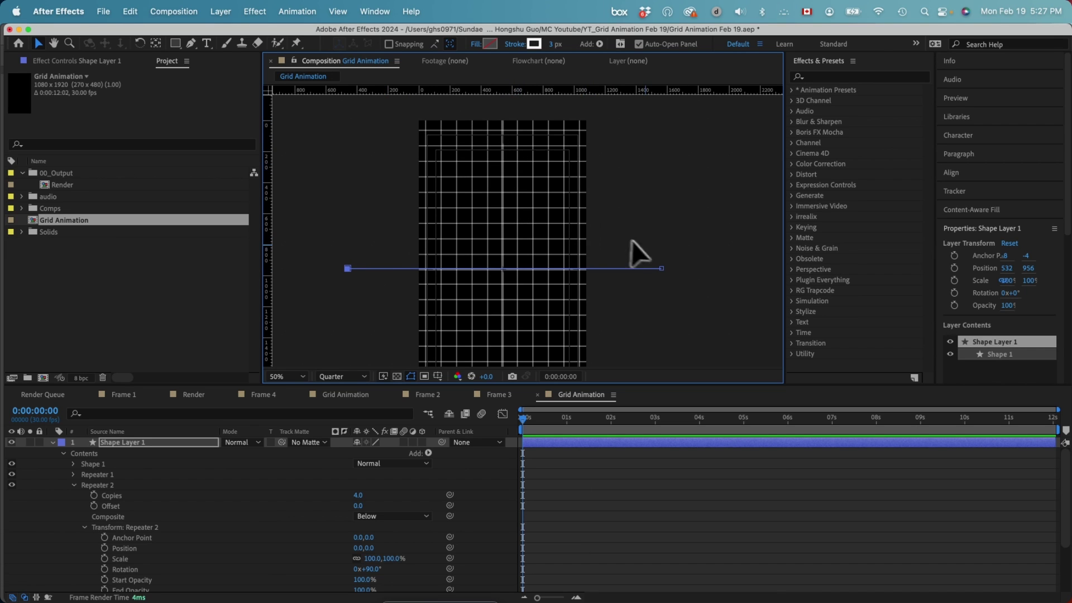
left_click_drag(665, 284, 663, 203)
left_click_drag(574, 180, 591, 249)
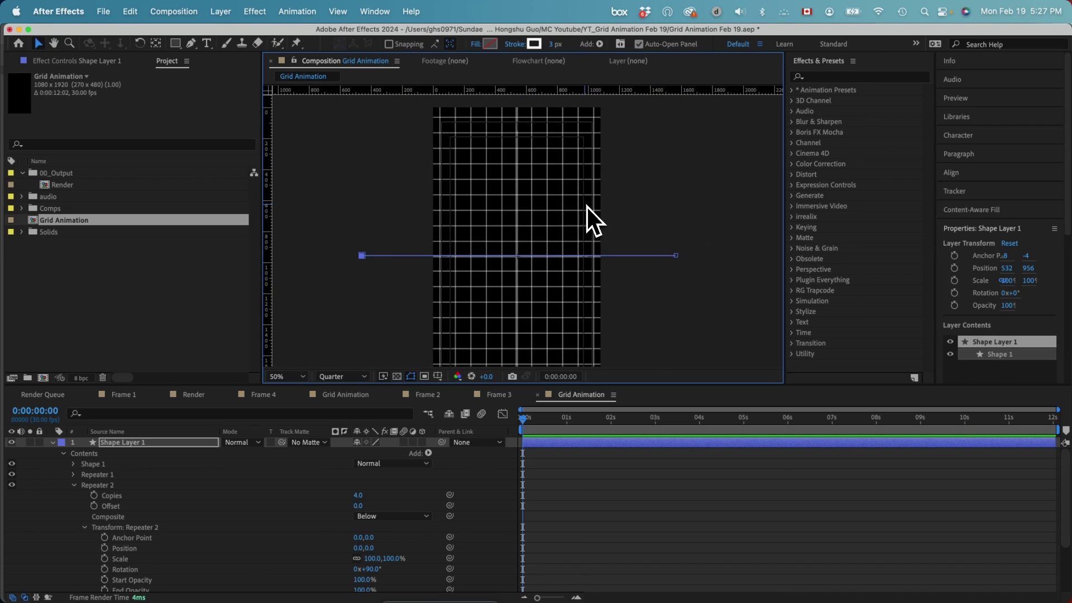
- Zoom in and offset Repeater 2's Position to 3,-4 to align the grid lines
key("super+equal")
scroll(574, 287, "down", 2)
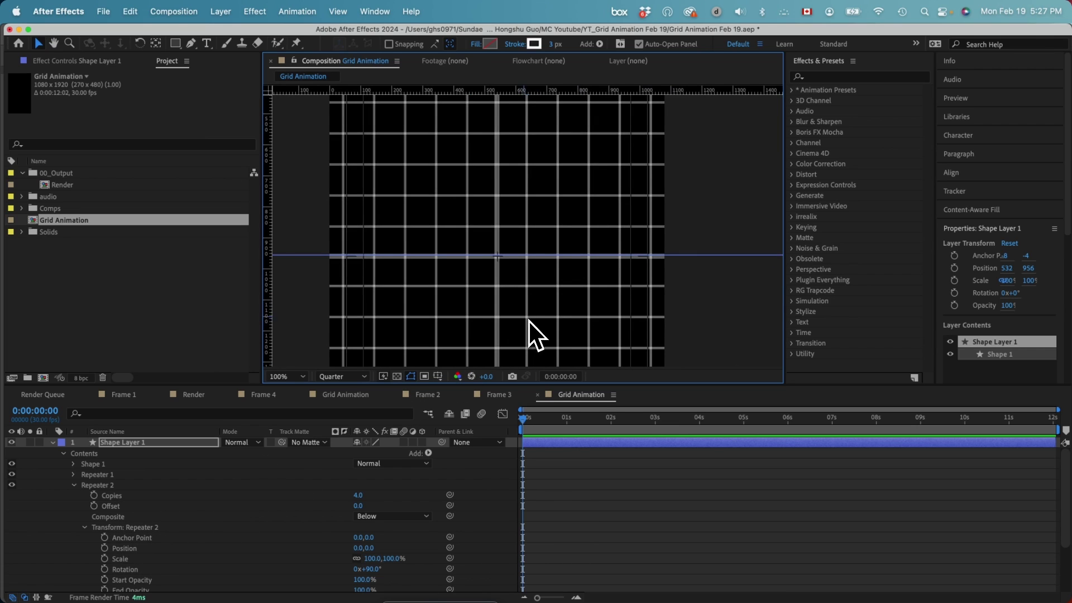
key("super+equal")
left_click_drag(466, 341, 473, 308)
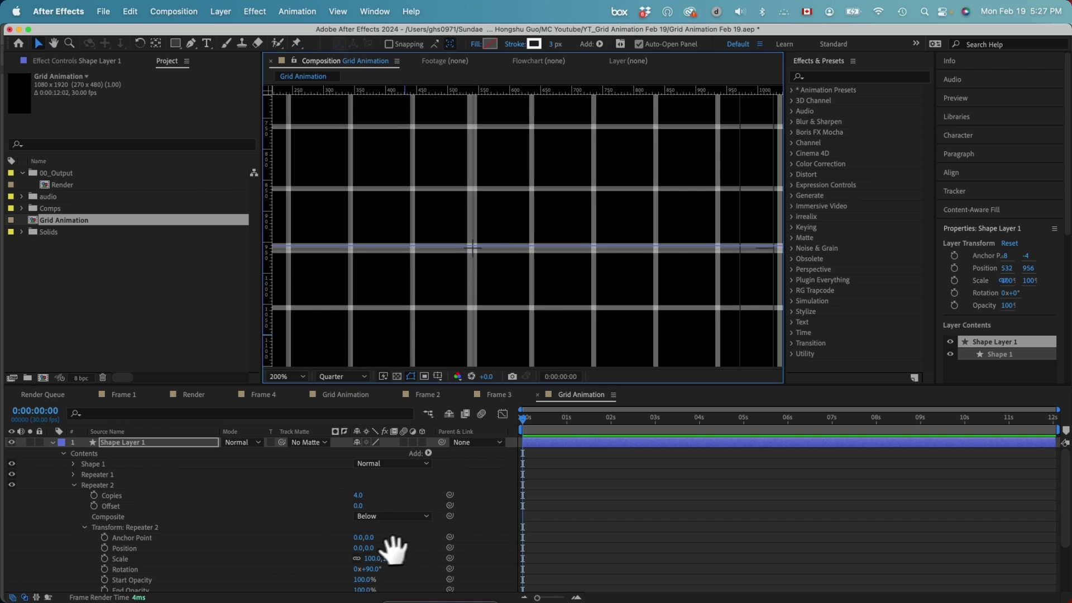
scroll(217, 544, "down", 3)
scroll(217, 544, "down", 1)
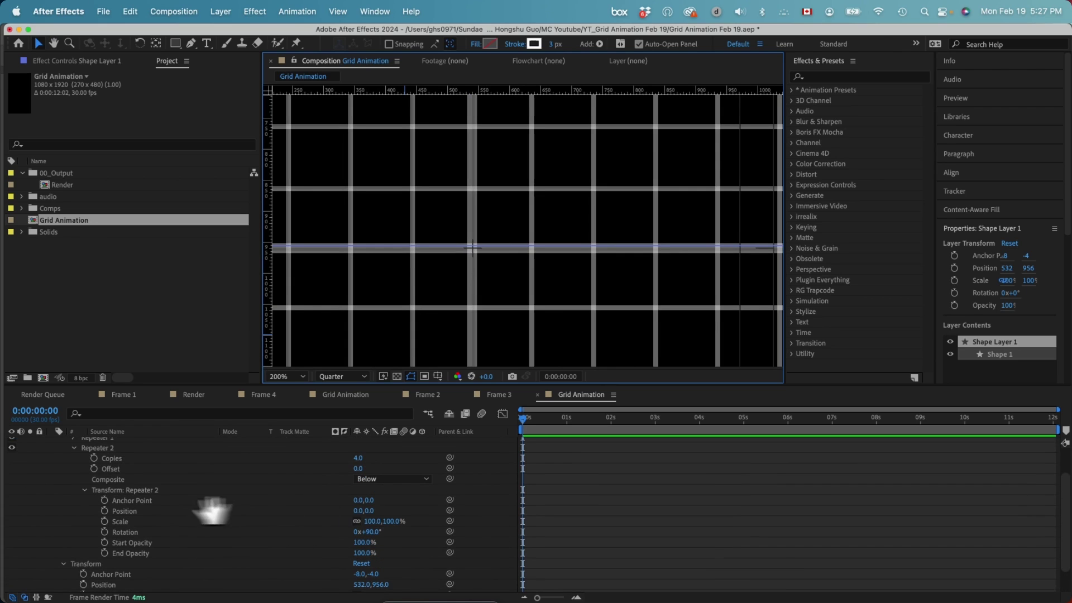
mouse_move(369, 510)
left_mouse_down()
mouse_move(359, 510)
mouse_move(375, 510)
left_mouse_up()
left_click(400, 504)
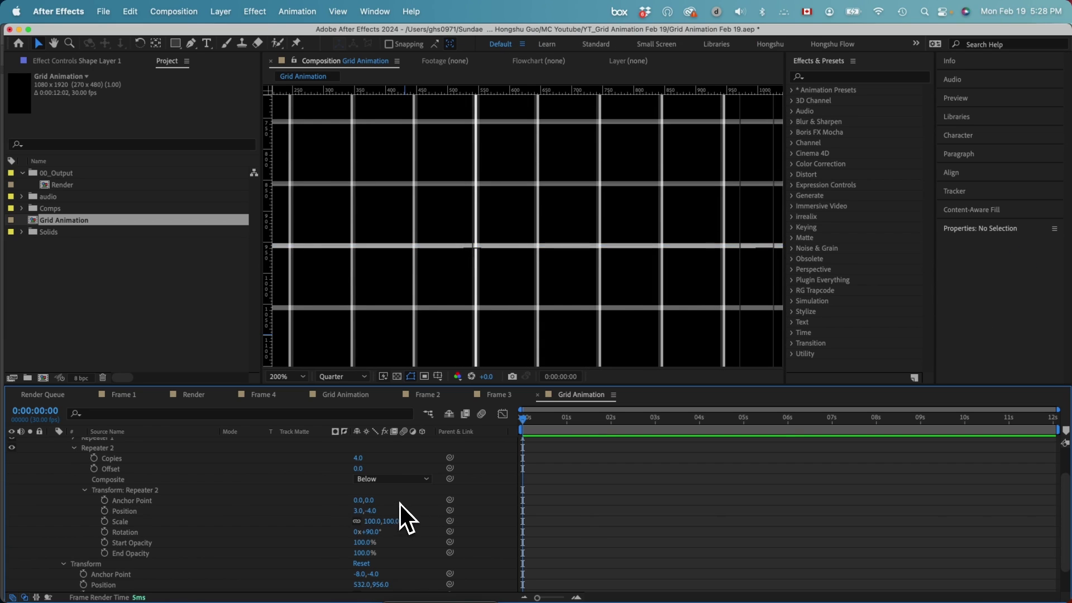
key("super+minus")
key("super+minus")
key("super+minus")
key("super+minus")
- Keyframe Shape 1's horizontal scale from 0% to 100% ten frames later, then preview
scroll(285, 519, "up", 5)
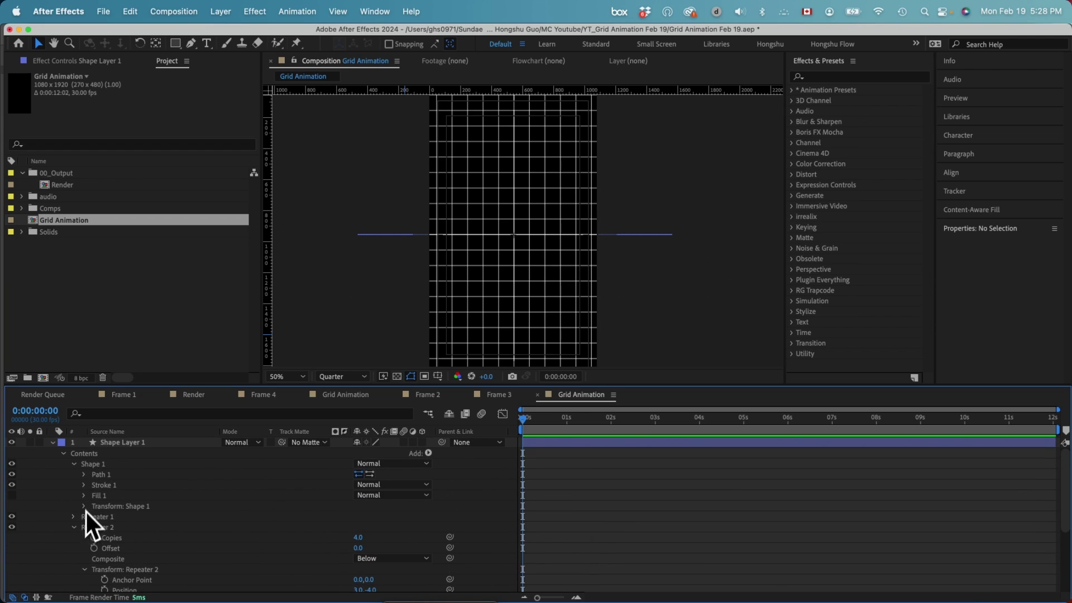
left_click(85, 506)
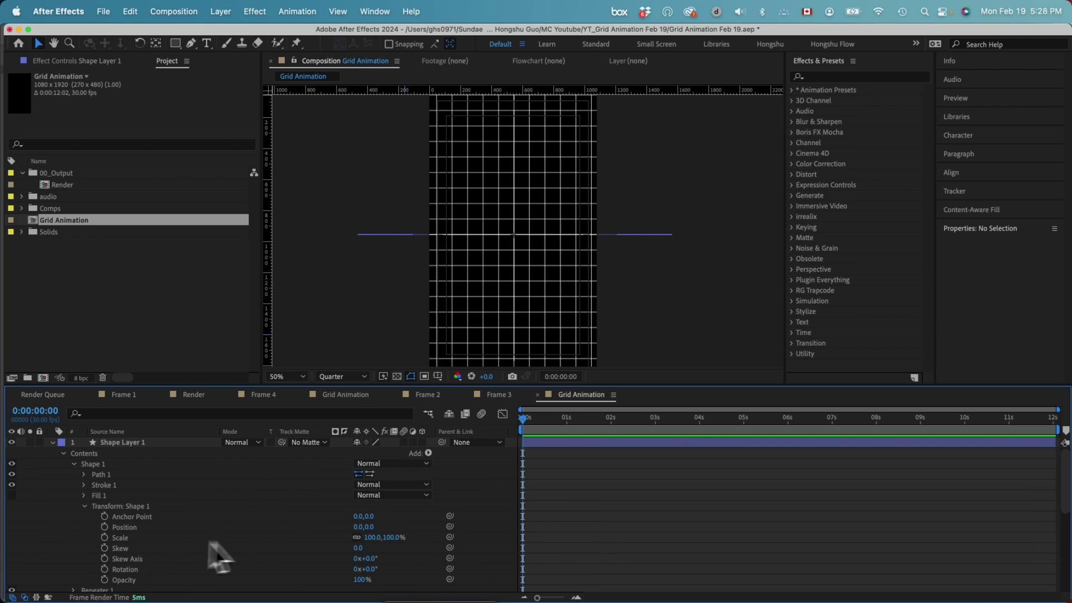
left_click(133, 538)
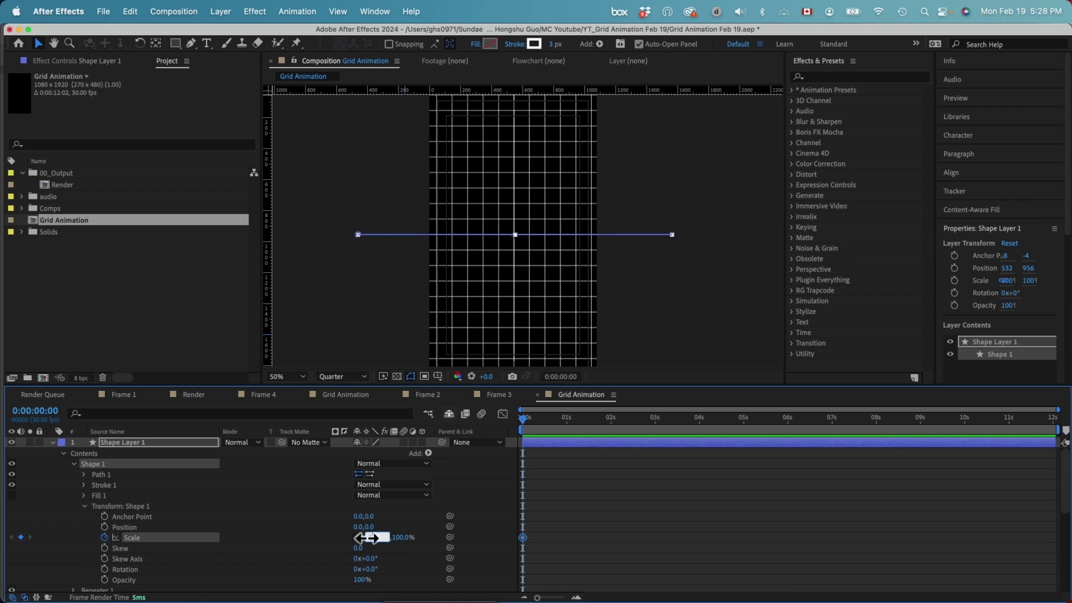
left_click(409, 511)
key("shift+super+Right")
key("shift+super+Right")
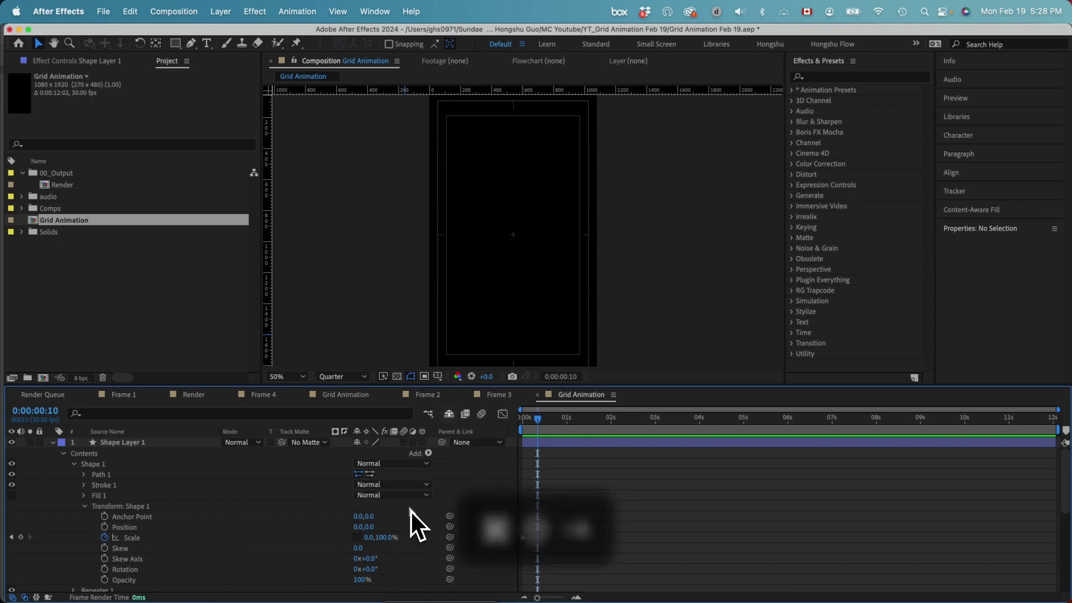
left_click(368, 537)
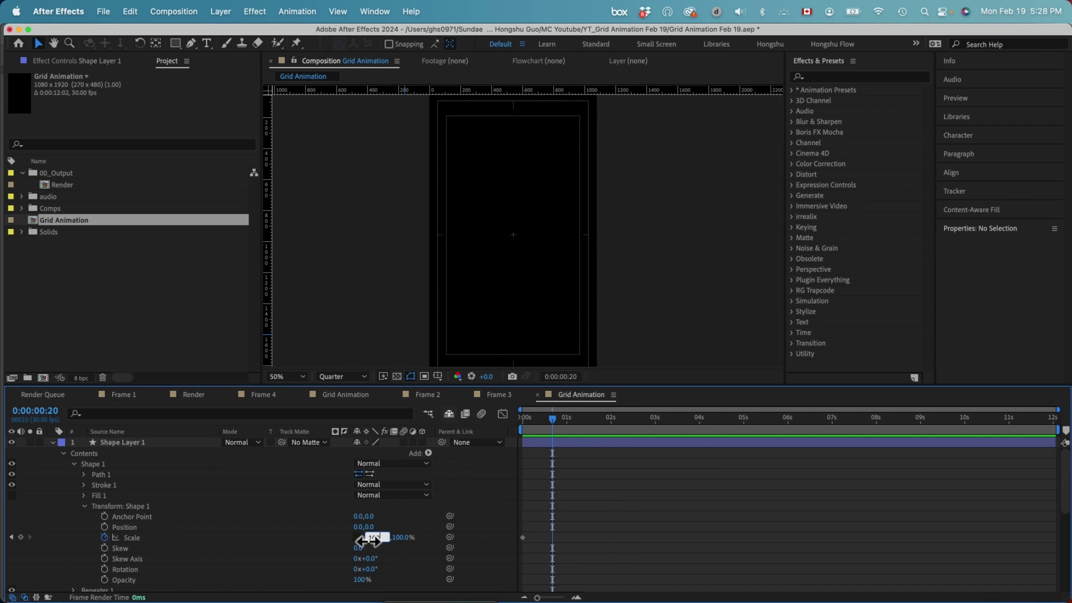
type("100")
key("Return")
left_click_drag(549, 419, 519, 420)
key("space")
key("space")
key("space")
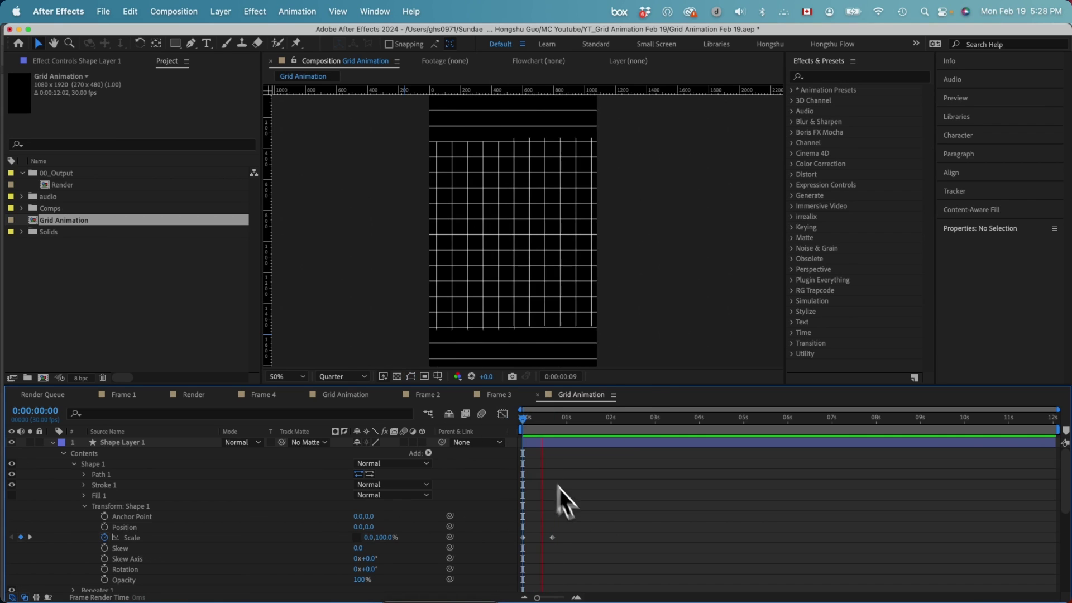
- Apply Easy Ease to both Shape 1 scale keyframes and make the speed peak early
left_click_drag(569, 516, 474, 553)
right_click(552, 538)
mouse_move(670, 596)
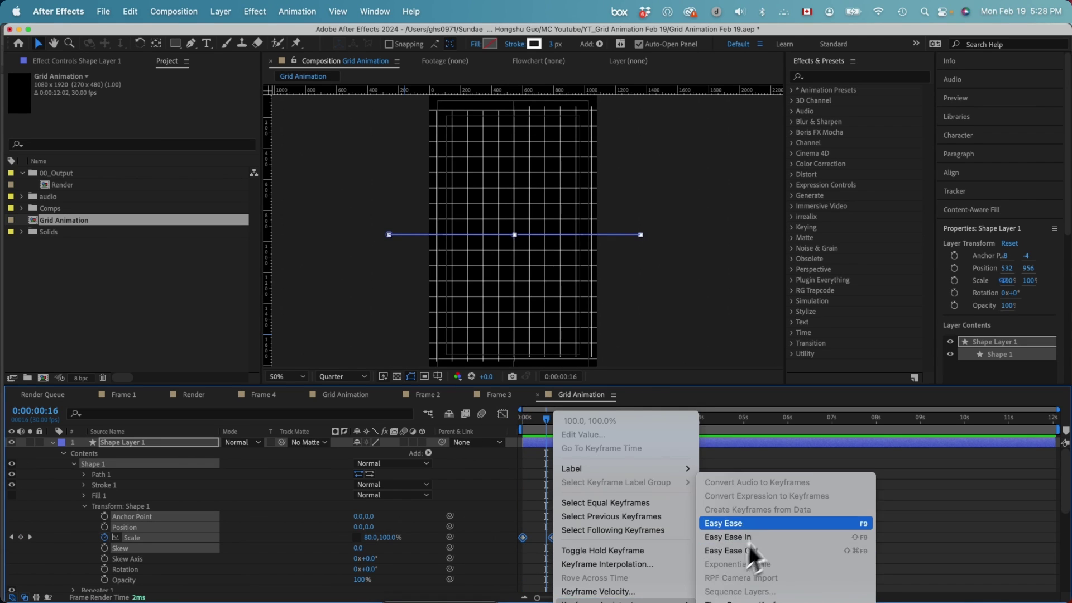
left_click(757, 523)
left_click(502, 414)
left_click_drag(567, 557, 551, 599)
key("shift+F3")
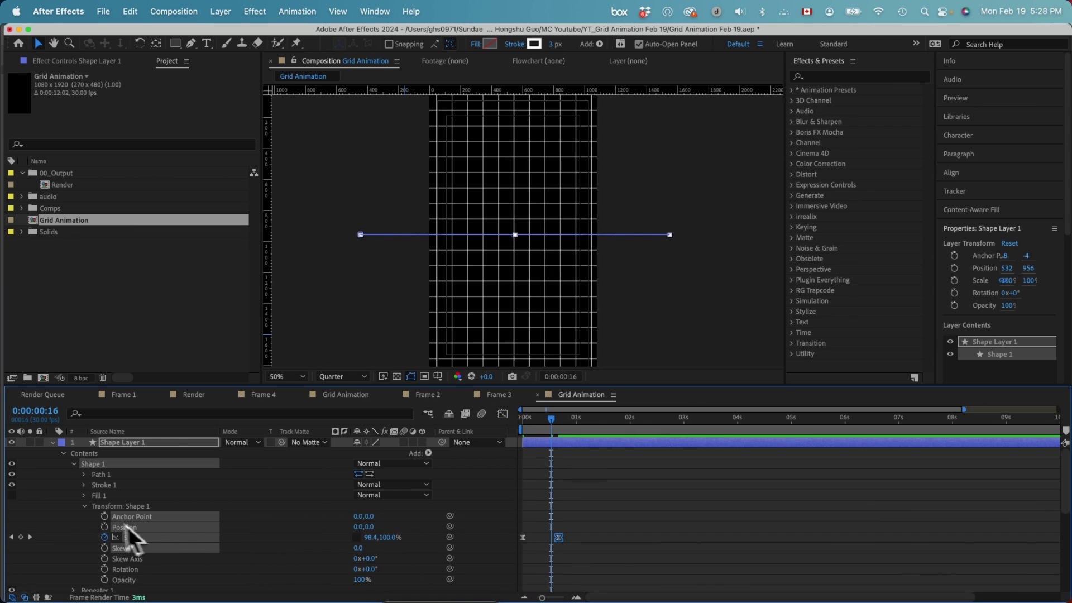
- Keyframe Repeater 1's Scale at 0% on frame 0 and check growth at frame 8
left_click(83, 506)
left_click(74, 517)
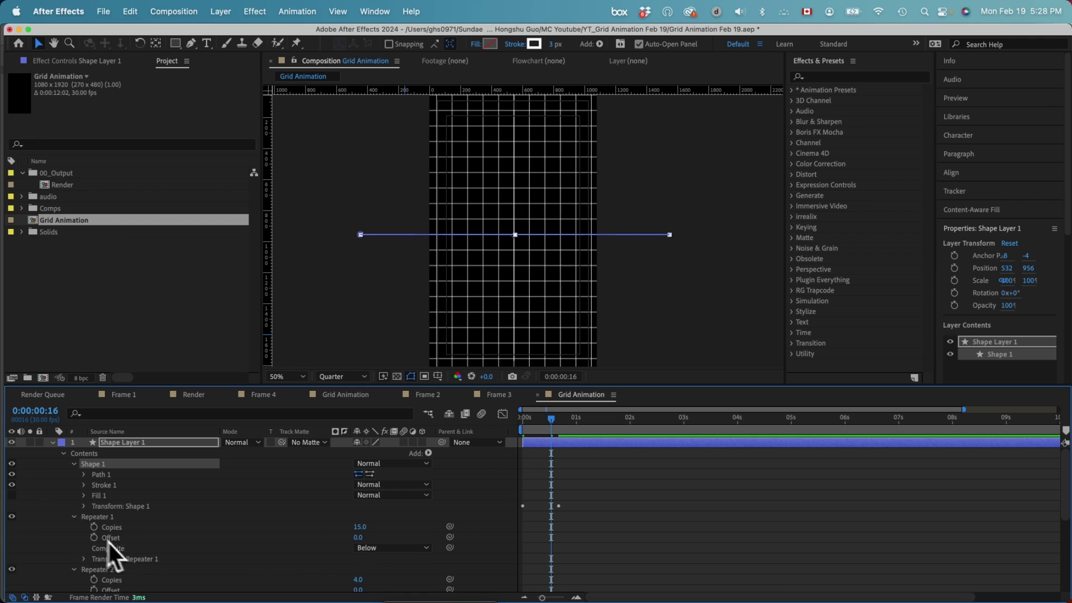
left_click(84, 558)
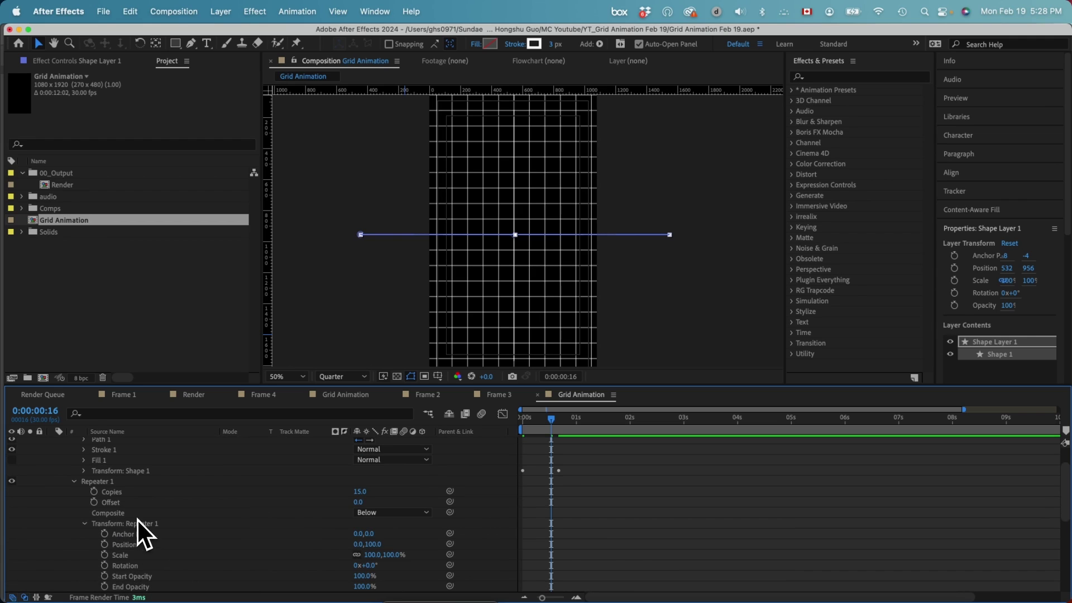
left_click(128, 557)
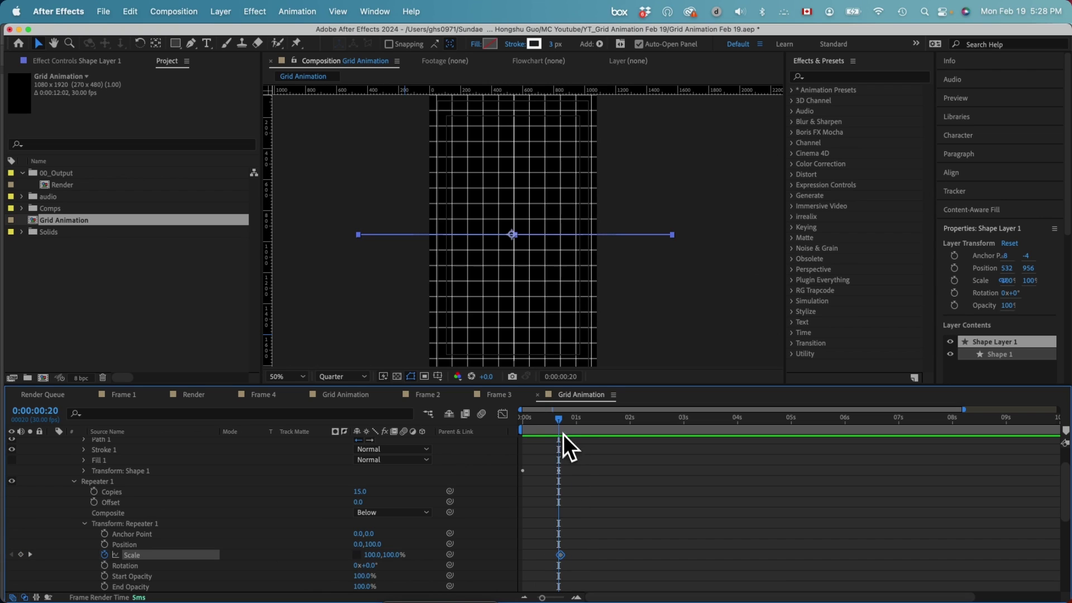
left_click(521, 431)
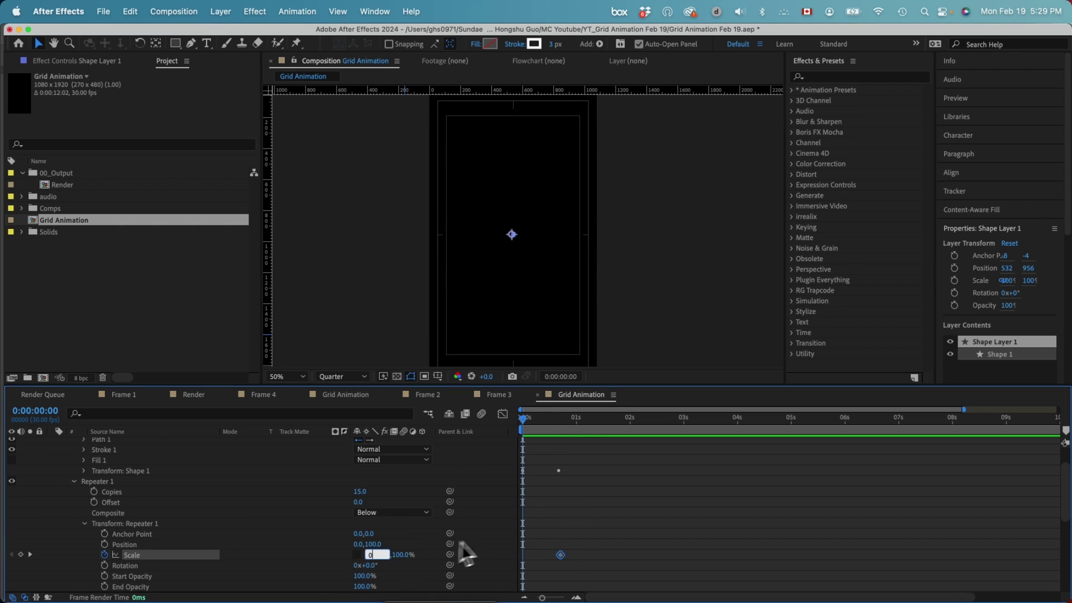
key("Return")
left_click(518, 565)
mouse_move(530, 420)
left_mouse_down()
mouse_move(550, 434)
mouse_move(550, 420)
left_mouse_up()
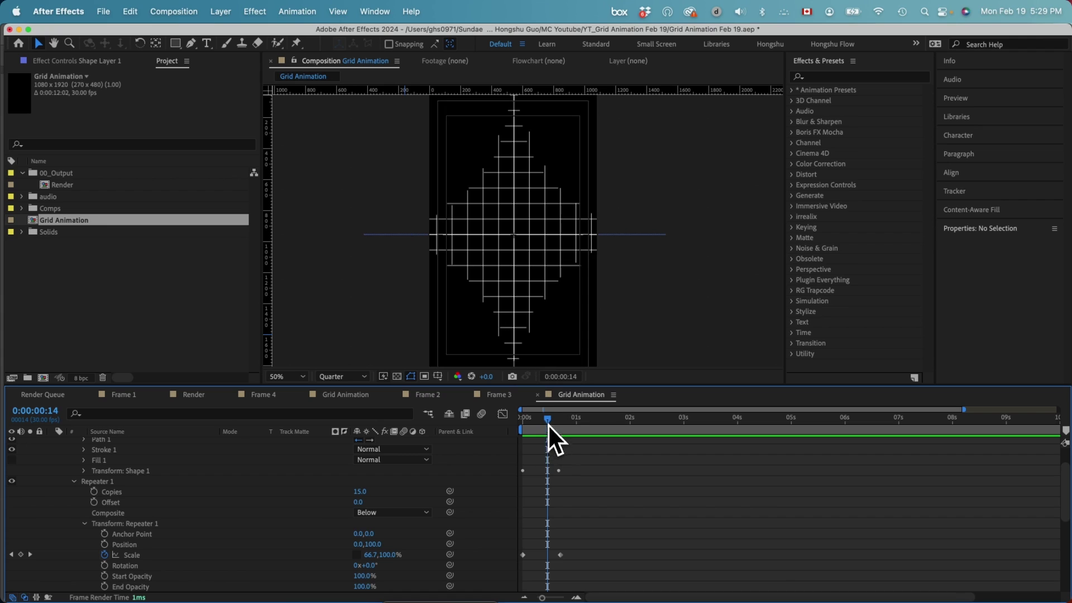
- Apply Easy Ease to both Repeater 1 Scale keyframes
left_click_drag(592, 546, 500, 568)
right_click(560, 556)
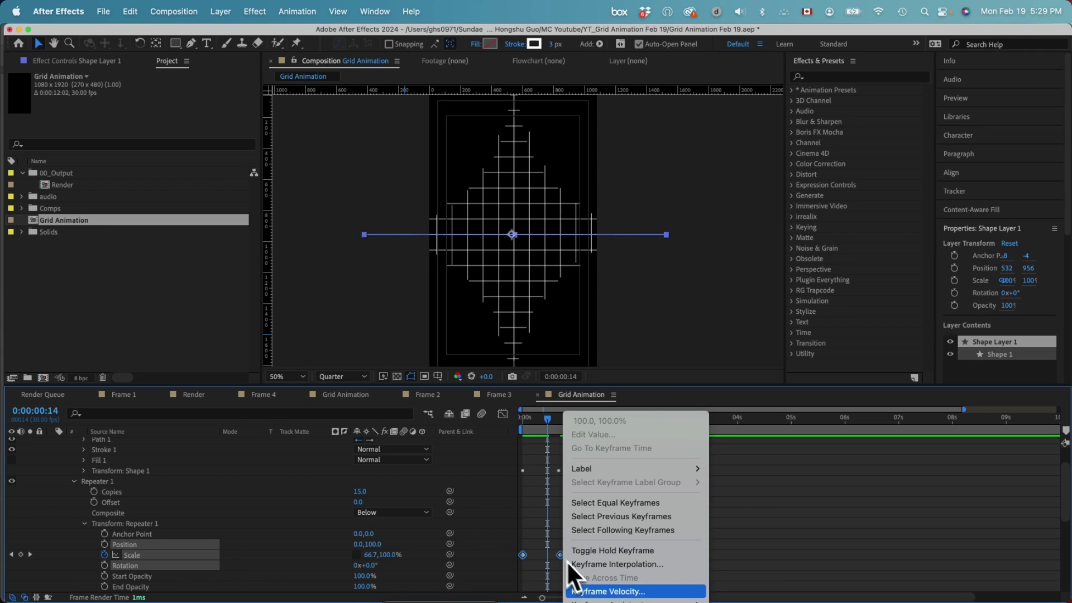
mouse_move(615, 586)
left_click(742, 523)
- In the speed graph, make Repeater 1's scale peak early and taper into the last keyframe
left_click_drag(576, 539, 492, 563)
left_click(502, 414)
left_click(758, 585)
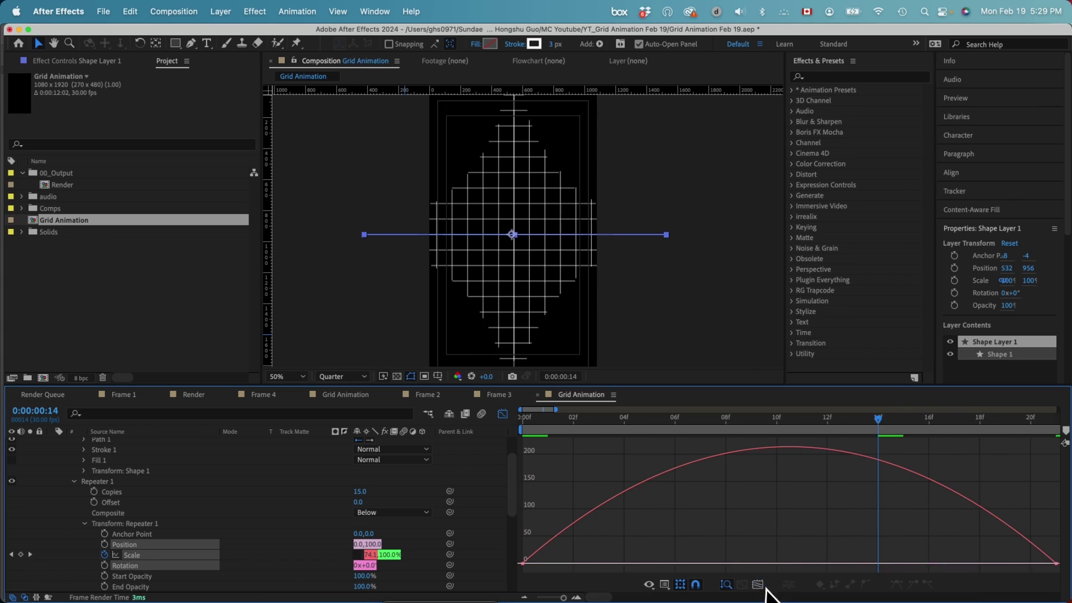
left_click_drag(1033, 544, 1060, 575)
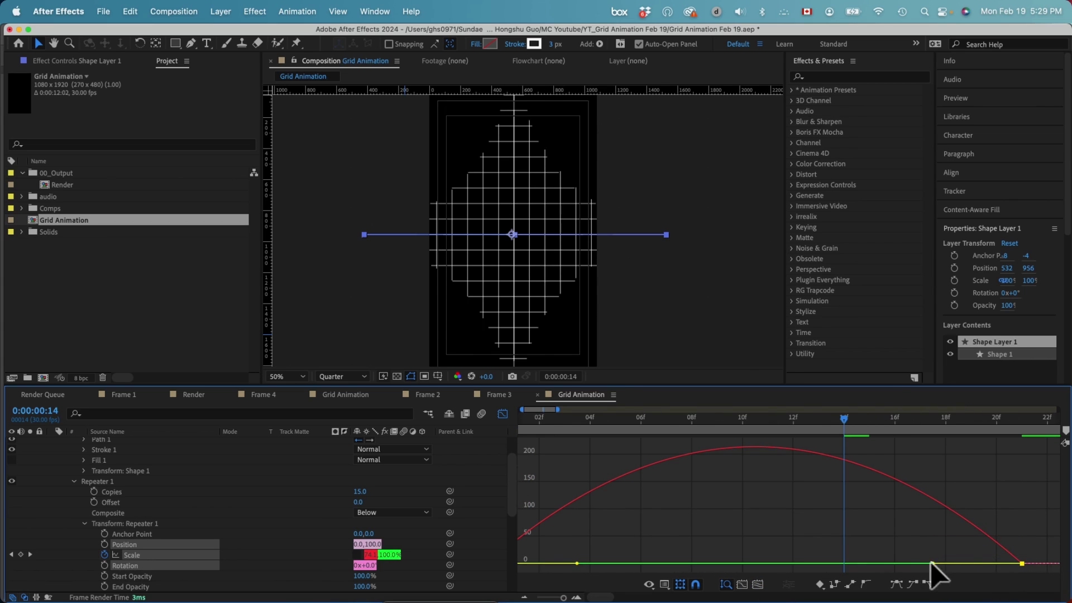
left_click_drag(933, 564, 786, 558)
left_click(1006, 532)
left_click_drag(1022, 560, 1022, 564)
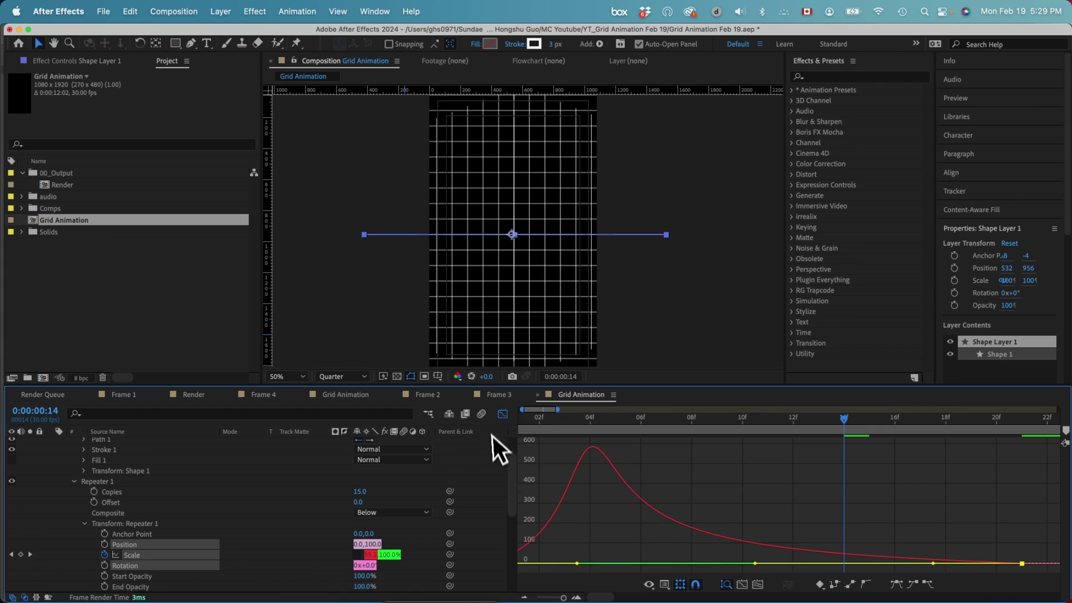
left_click(503, 413)
- Zoom the timeline out and preview the grid from frame 0, checking frame 10
left_click_drag(563, 597, 548, 598)
left_click(614, 523)
key("Home")
key("space")
key("space")
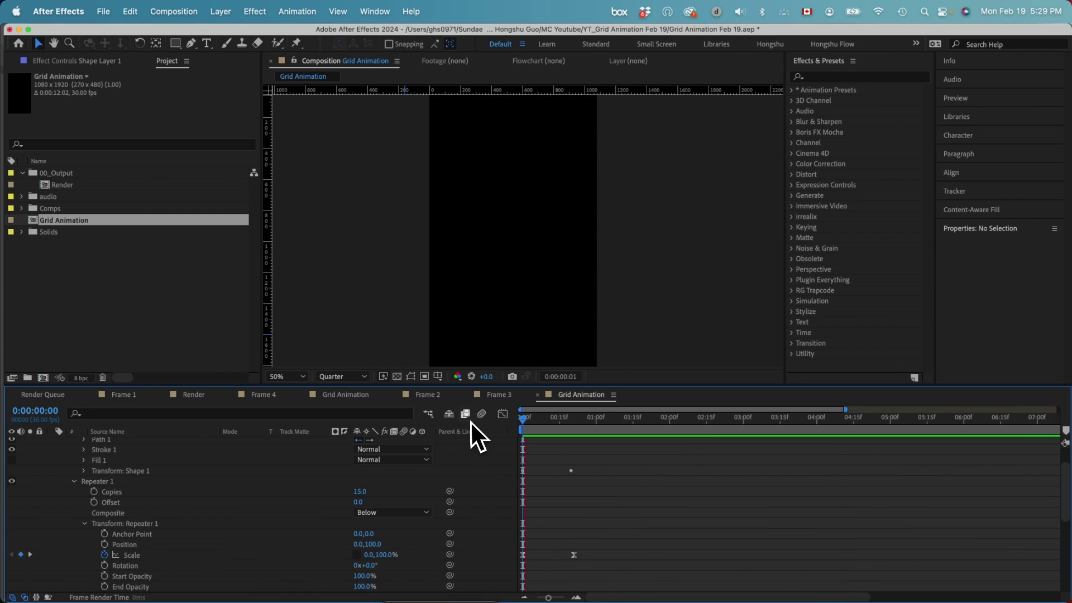
key("space")
key("space")
left_click_drag(538, 422, 498, 431)
key("Home")
key("space")
key("space")
key("space")
key("space")
- Scrub Repeater 1's Position Y offset up to 0,133 to spread the grid lines
scroll(578, 485, "up", 1)
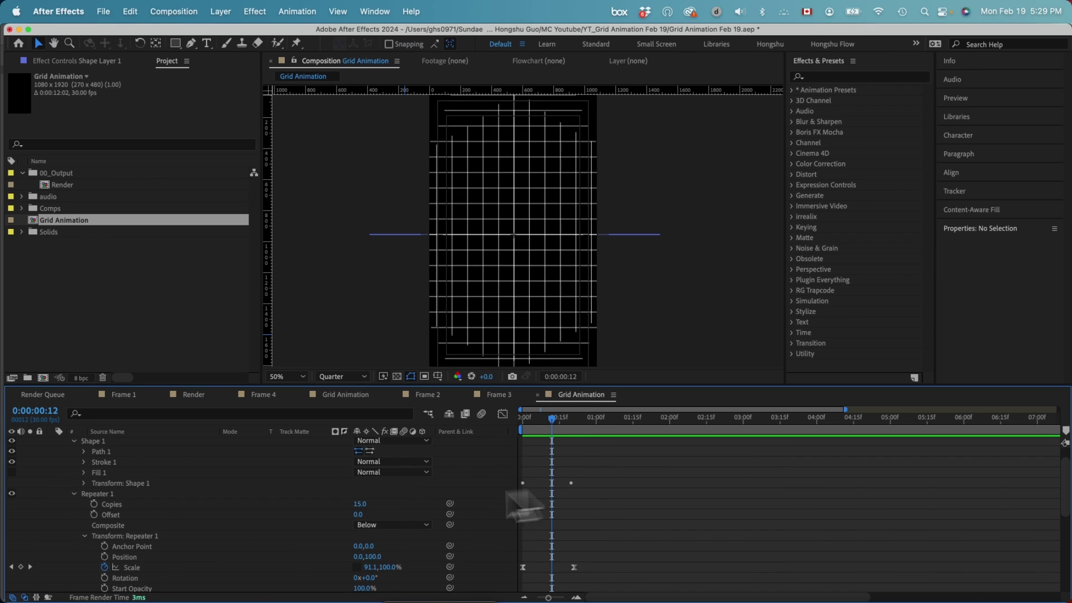
scroll(125, 515, "up", 2)
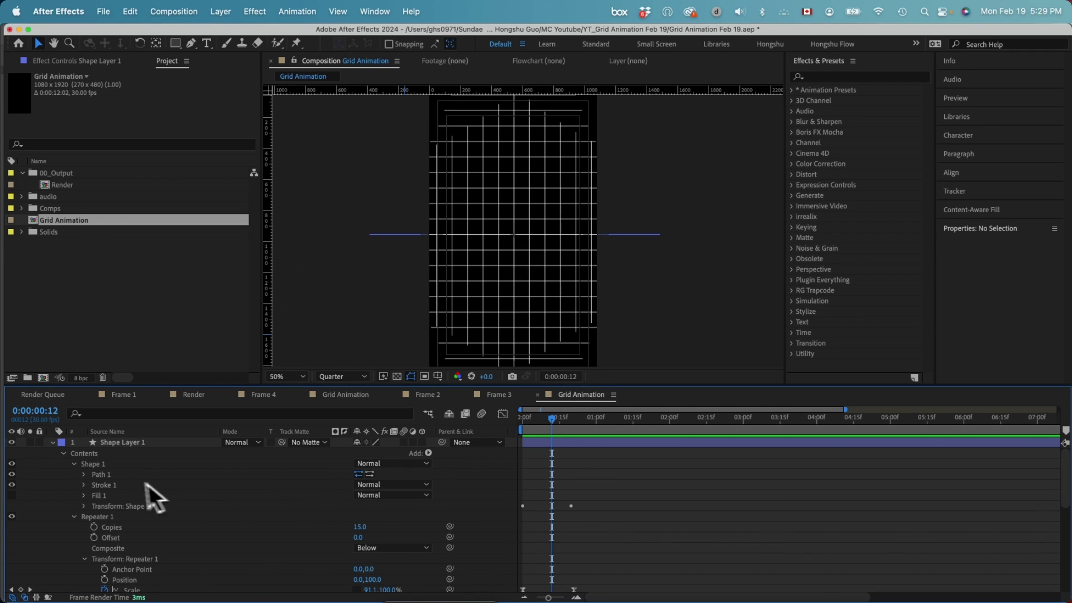
left_click(84, 505)
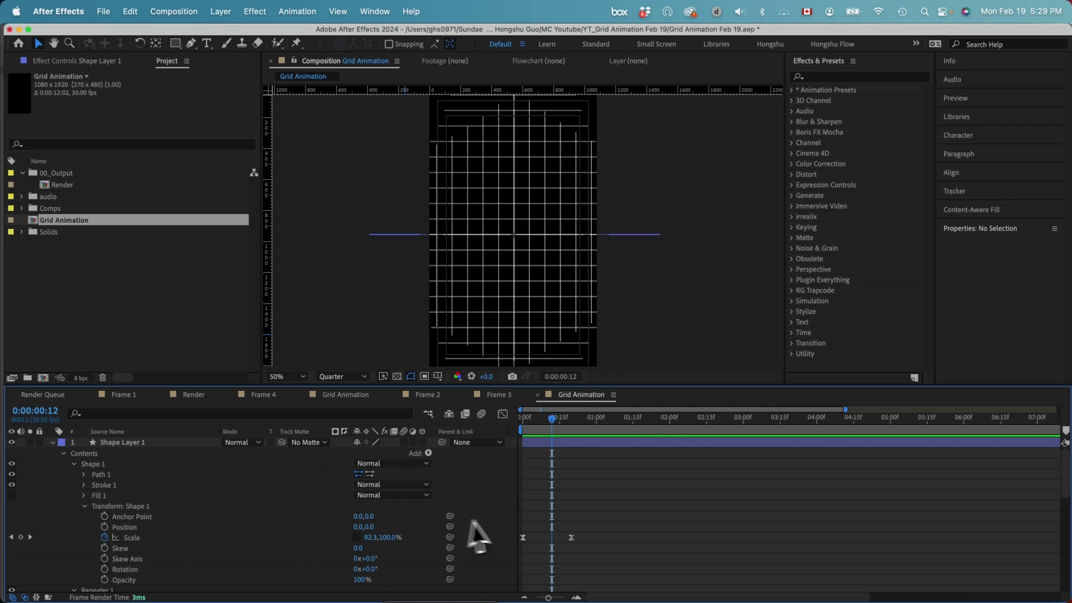
scroll(469, 528, "down", 3)
scroll(140, 581, "down", 2)
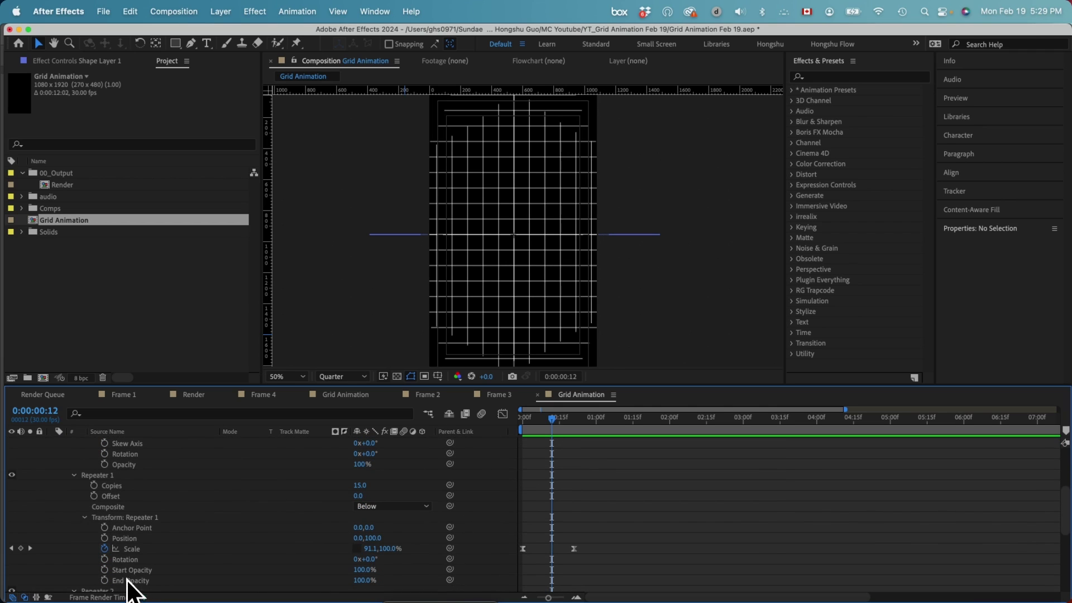
left_click_drag(373, 540, 534, 306)
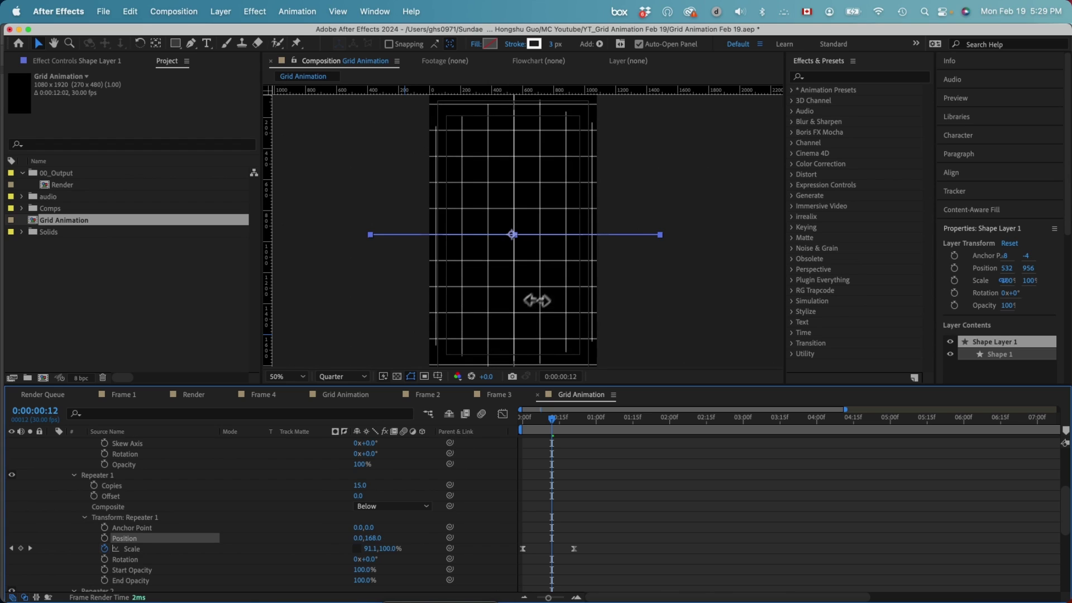
mouse_move(372, 537)
left_mouse_down()
mouse_move(397, 537)
mouse_move(362, 537)
left_mouse_up()
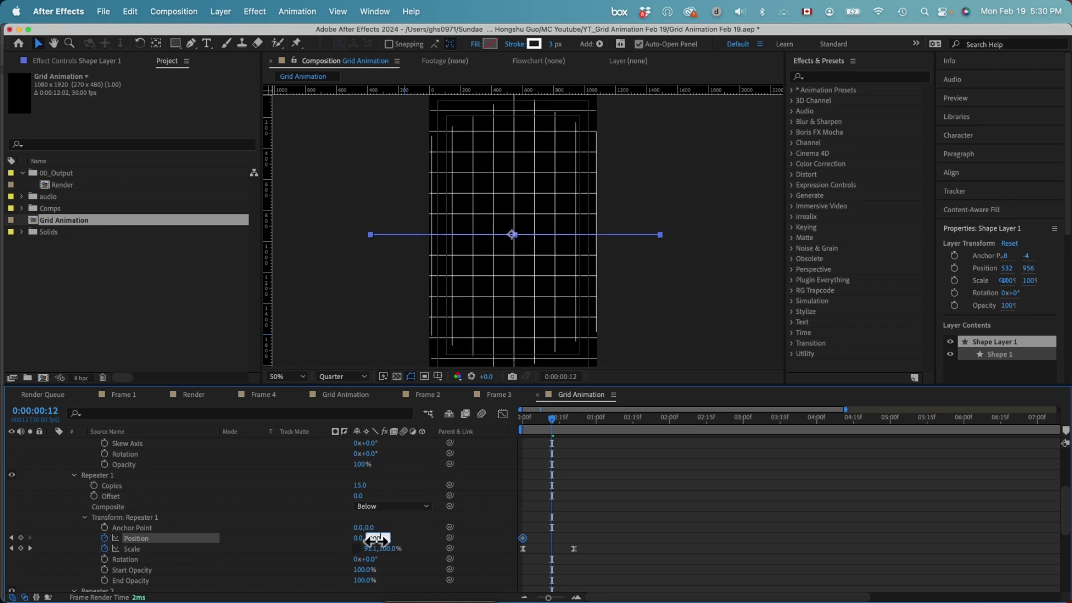
- Add a 0,100 Repeater 1 Position keyframe at frame 21 and delete the stray extra keyframe
left_click(614, 473)
left_click_drag(565, 423, 573, 424)
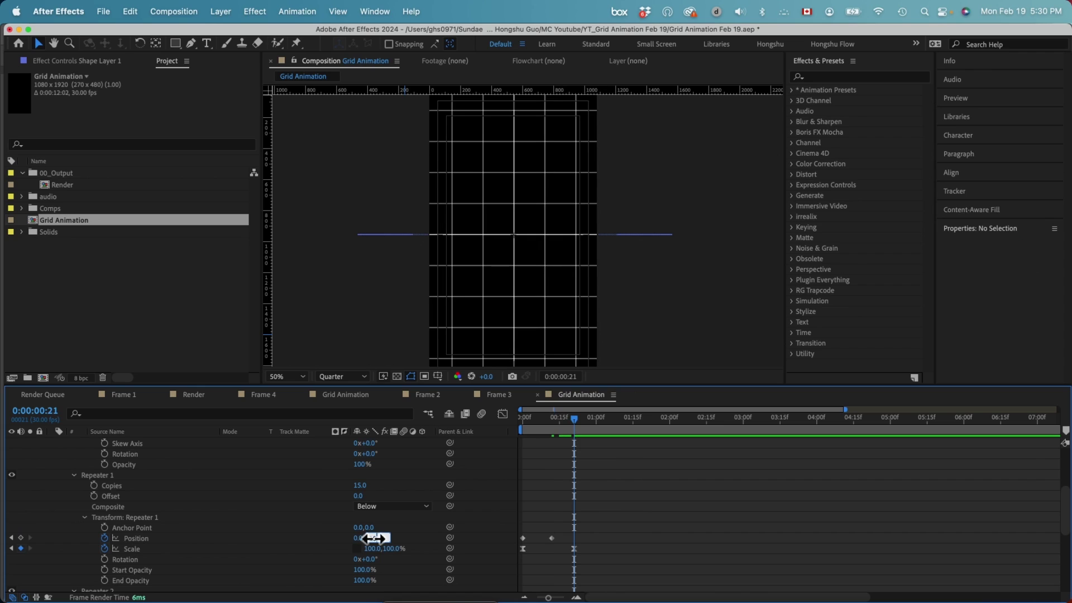
left_click(528, 511)
left_click_drag(551, 538, 515, 542)
key("Delete")
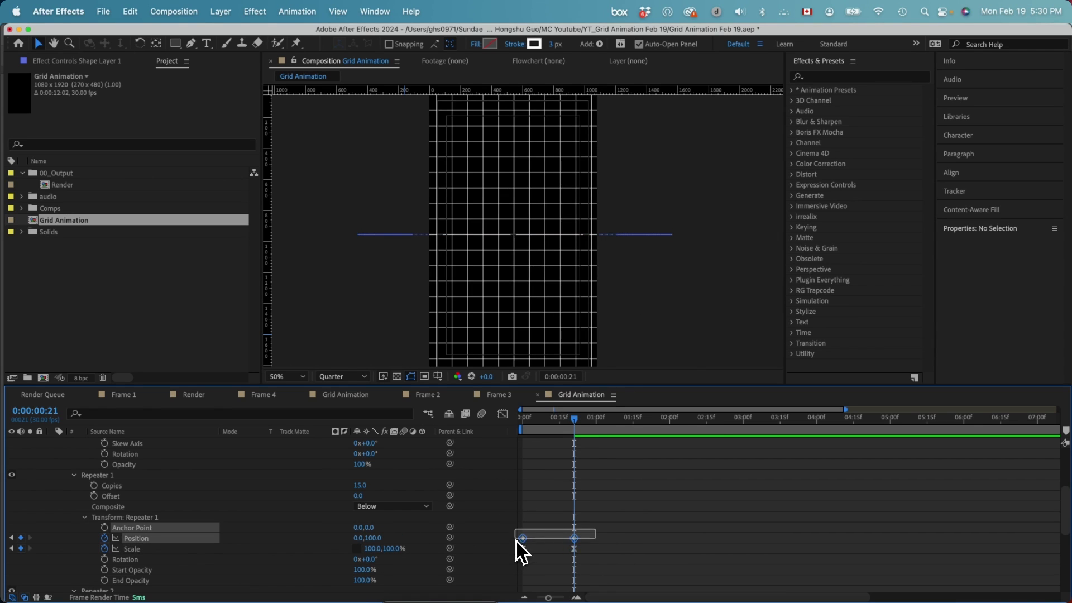
- Apply Easy Ease to the position keyframes and make their speed peak sharply early
right_click(572, 539)
mouse_move(631, 600)
left_click(747, 524)
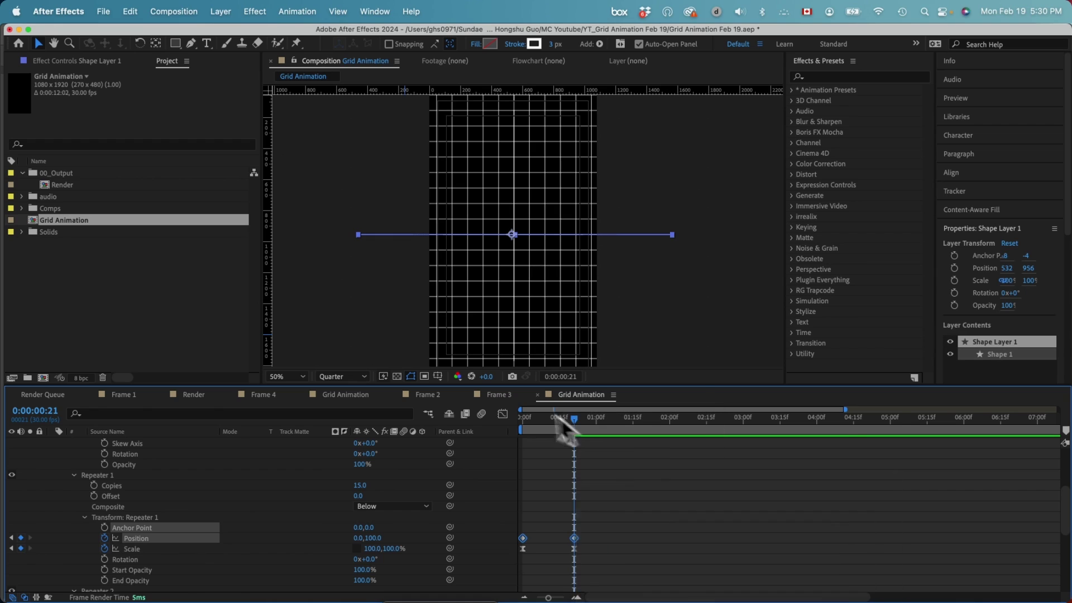
left_click(502, 414)
left_click(574, 563)
left_click_drag(558, 563, 507, 565)
left_click(501, 416)
- Shift the scale and position end keyframes later and preview the grid growing
left_click(579, 571)
mouse_move(574, 549)
left_mouse_down()
mouse_move(580, 541)
mouse_move(593, 552)
left_mouse_up()
left_click_drag(574, 420, 527, 423)
key("space")
left_click(527, 420)
key("space")
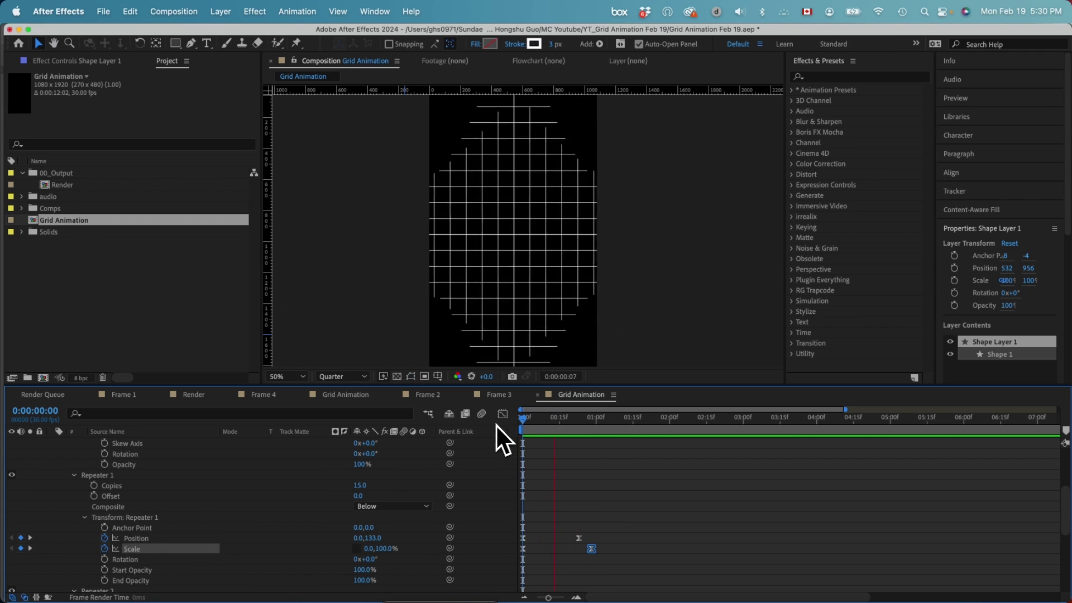
key("space")
scroll(159, 538, "up", 5)
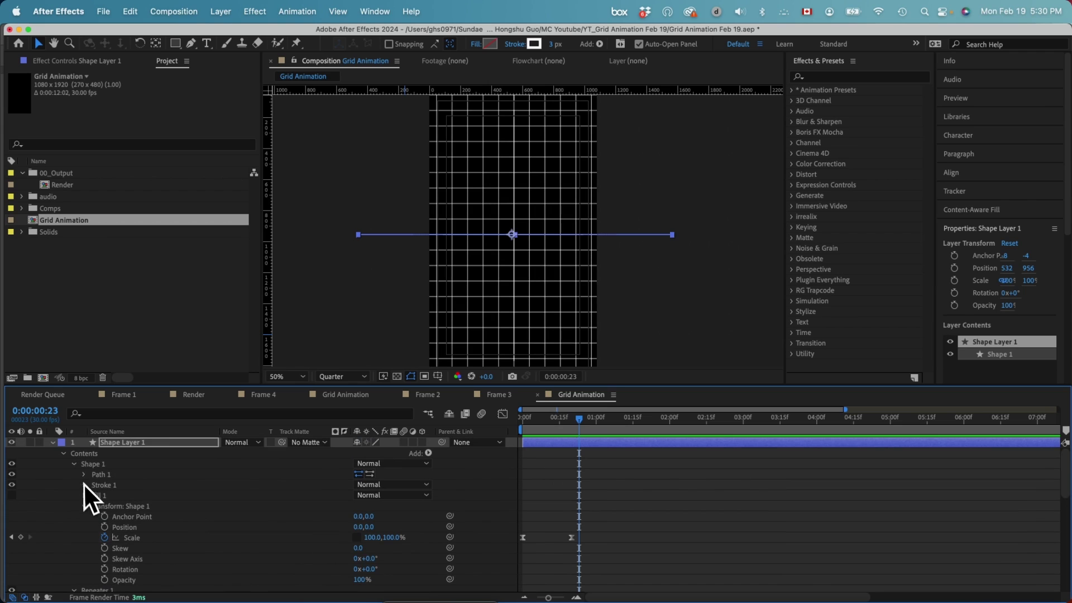
scroll(118, 527, "down", 10)
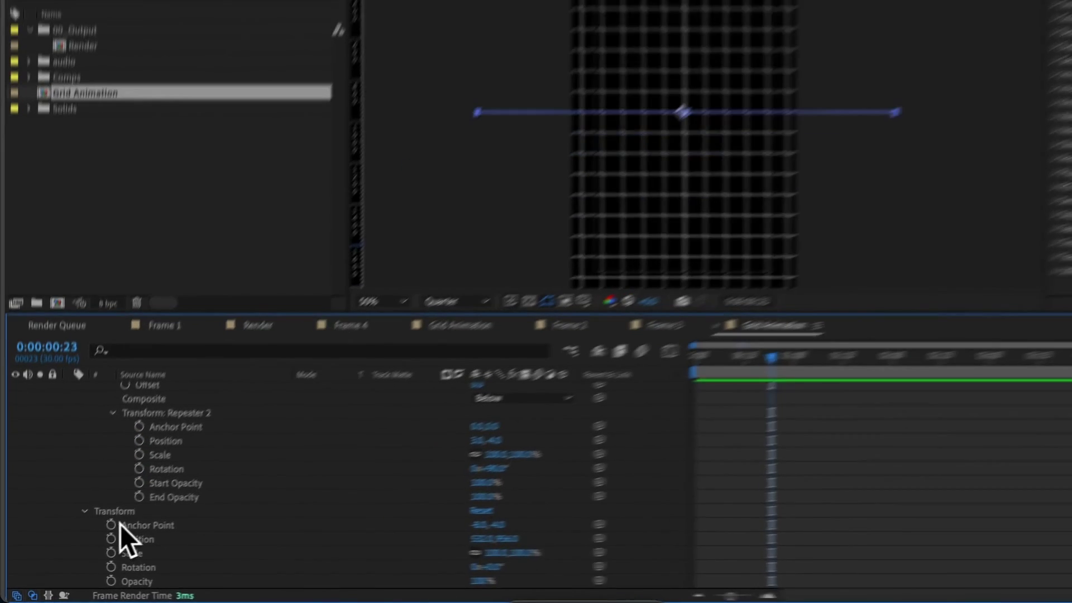
- Keyframe Shape Layer 1's rotation from 90° at frame 0 to 0° around 2 seconds
left_click(88, 534)
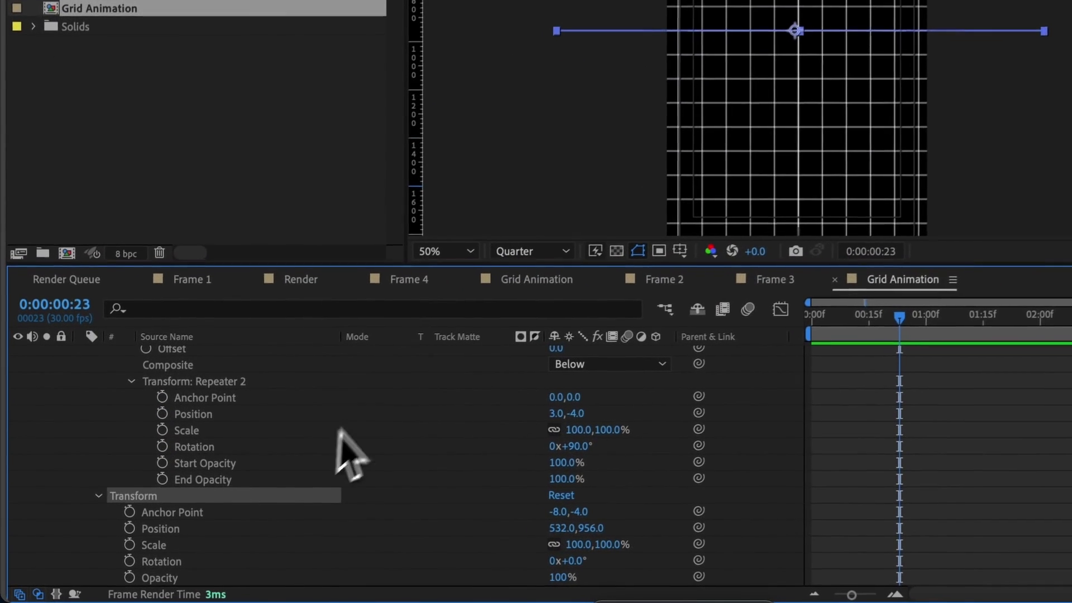
left_click(132, 561)
left_click_drag(909, 560, 1054, 561)
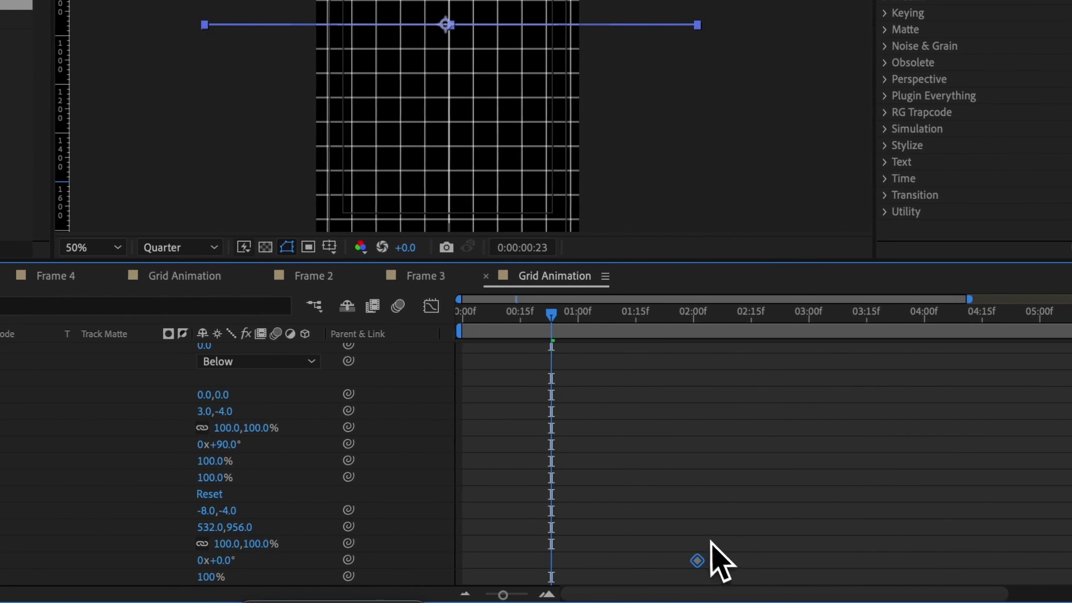
left_click(696, 314)
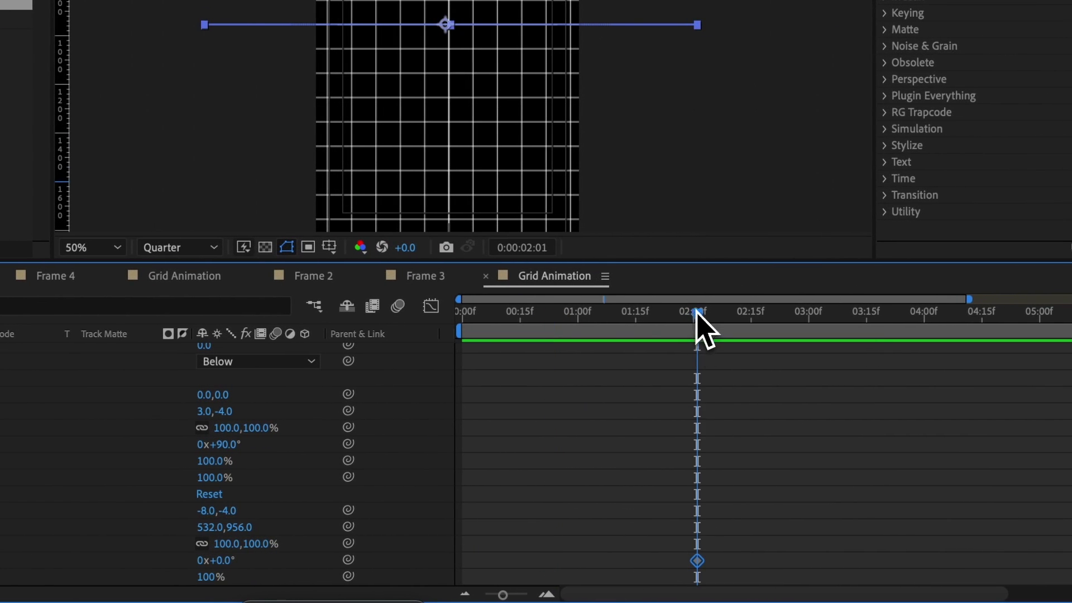
left_click_drag(697, 314, 447, 338)
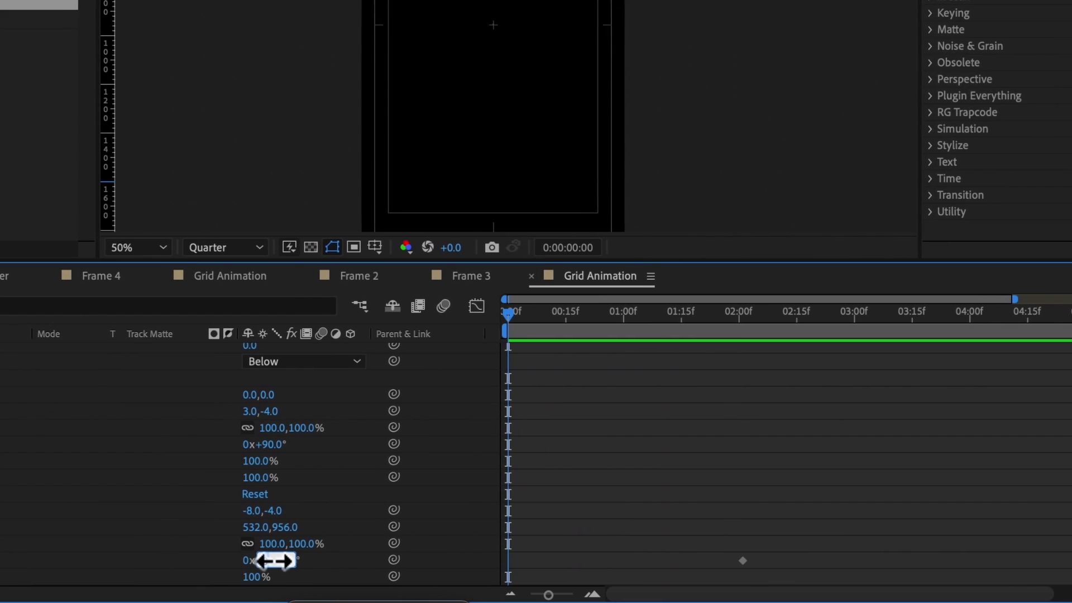
- Apply Easy Ease to both rotation keyframes and lengthen the ease into the final one
left_click_drag(661, 512, 479, 568)
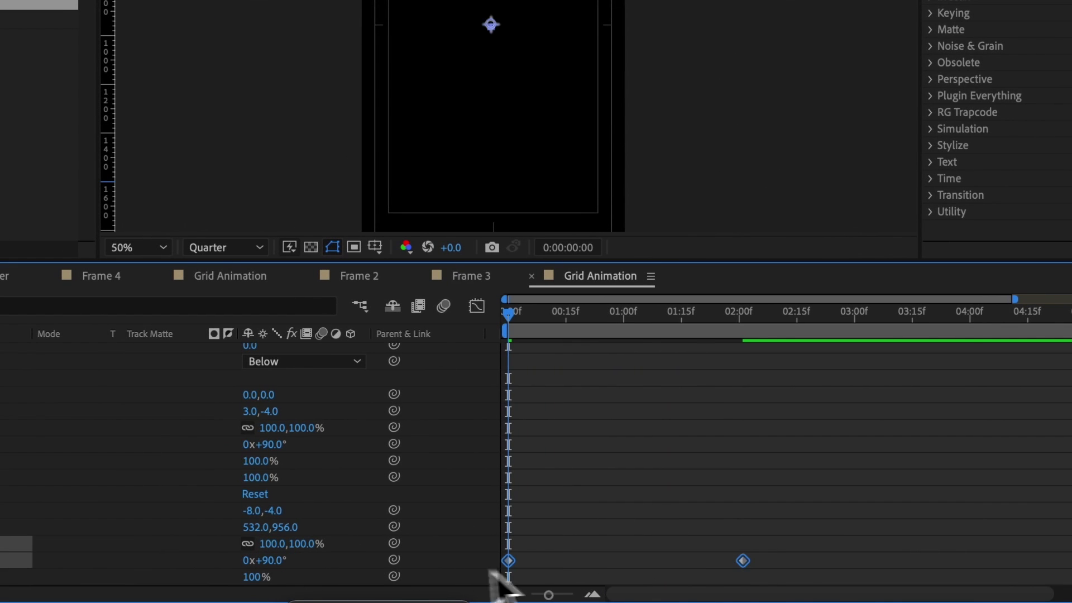
right_click(742, 560)
mouse_move(751, 601)
left_click(884, 478)
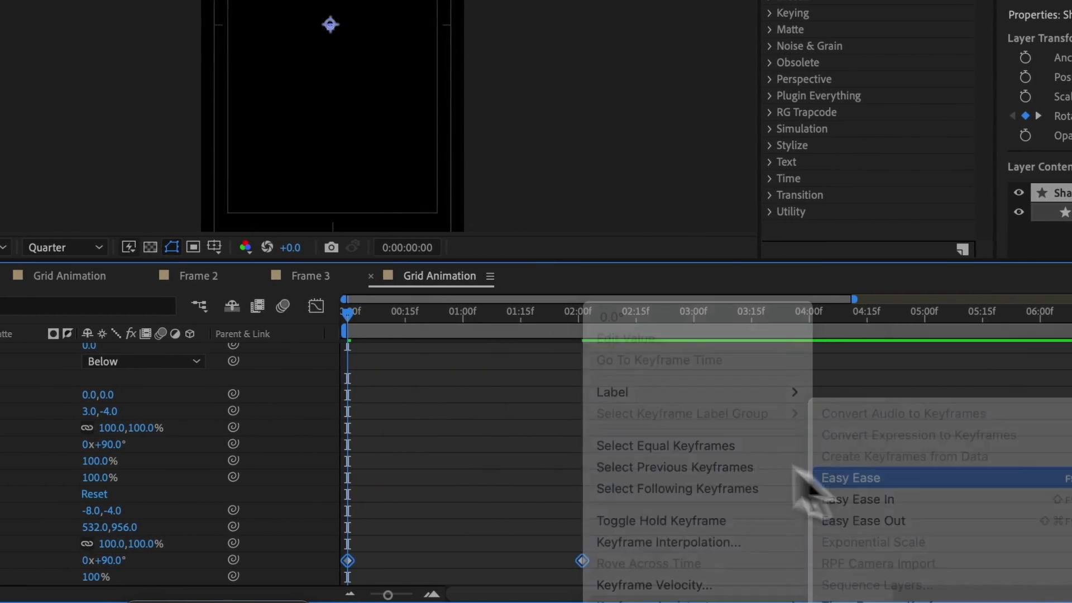
left_click(369, 306)
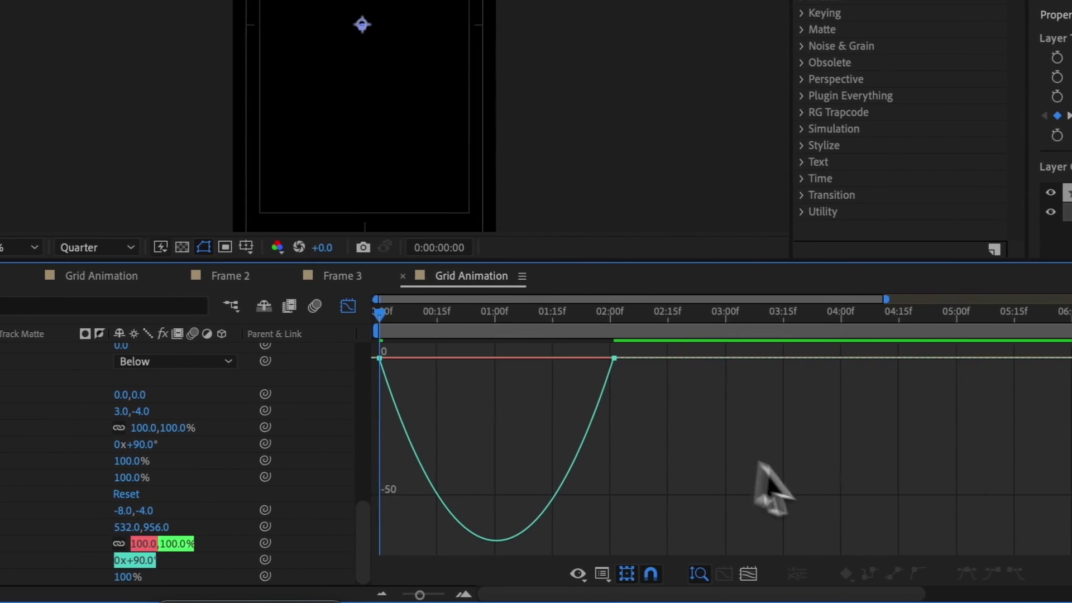
left_click_drag(596, 343, 650, 402)
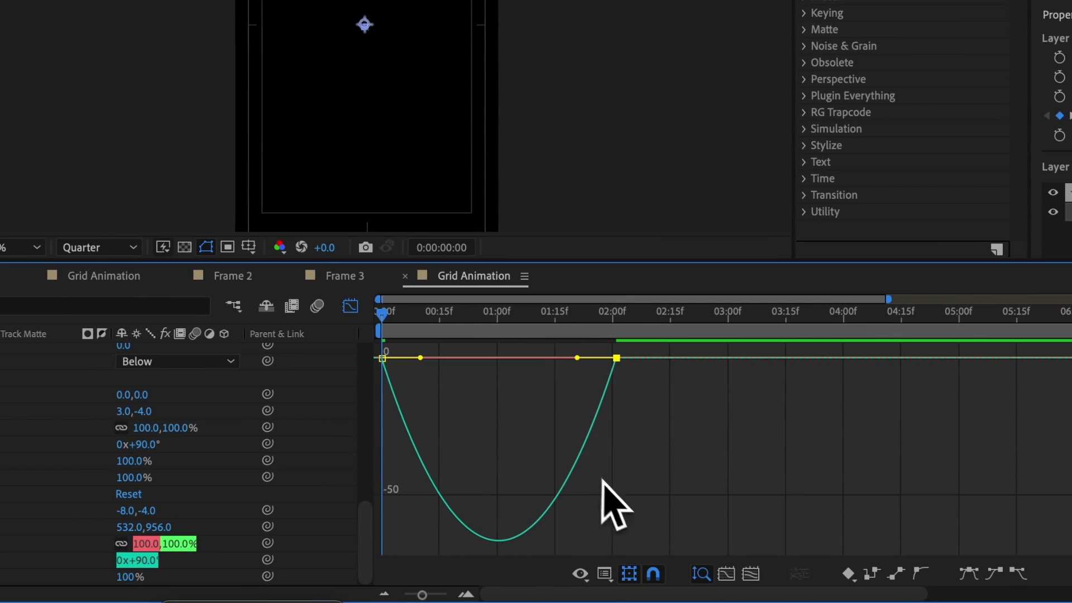
left_click_drag(578, 357, 407, 360)
left_click(350, 307)
- Preview the full 12-second timeline and scrub through the grid's rotation
left_click_drag(422, 595, 406, 595)
key("space")
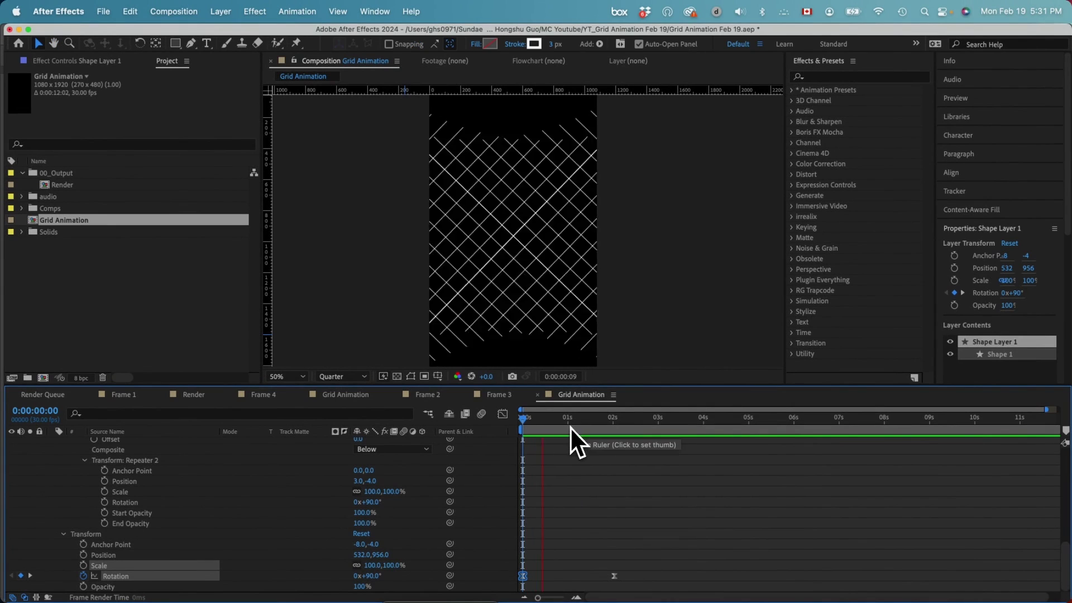
mouse_move(537, 426)
left_mouse_down()
mouse_move(603, 427)
mouse_move(522, 437)
left_mouse_up()
key("space")
key("space")
key("space")
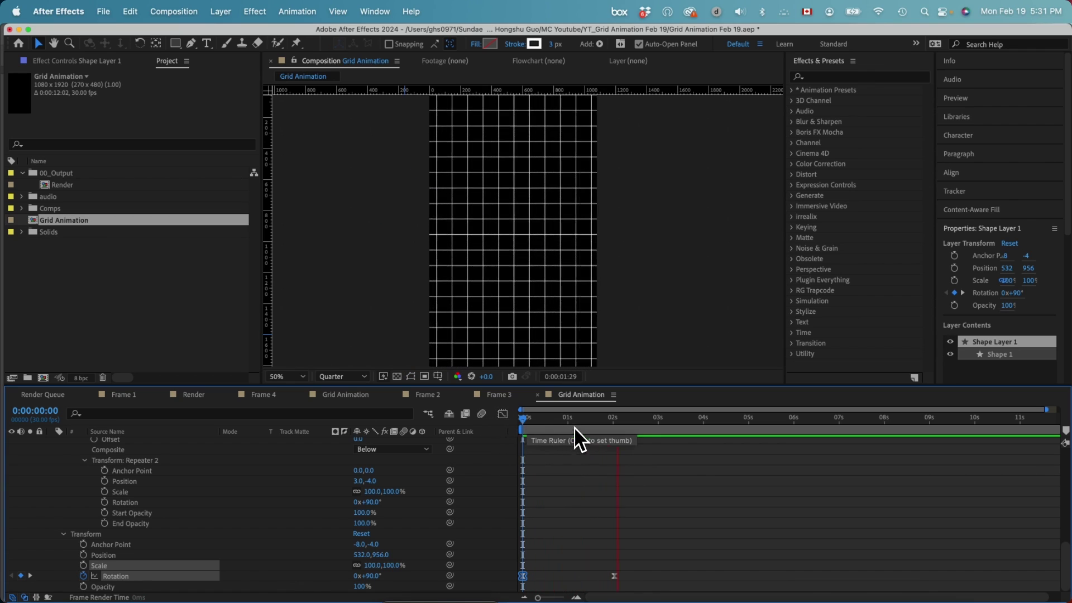
left_click(534, 420)
mouse_move(534, 421)
left_mouse_down()
mouse_move(548, 423)
mouse_move(527, 424)
left_mouse_up()
- Move the first Repeater 1 Position keyframe (0,200) to the playhead and compare keyframes
left_click_drag(531, 424, 534, 424)
scroll(541, 497, "up", 10)
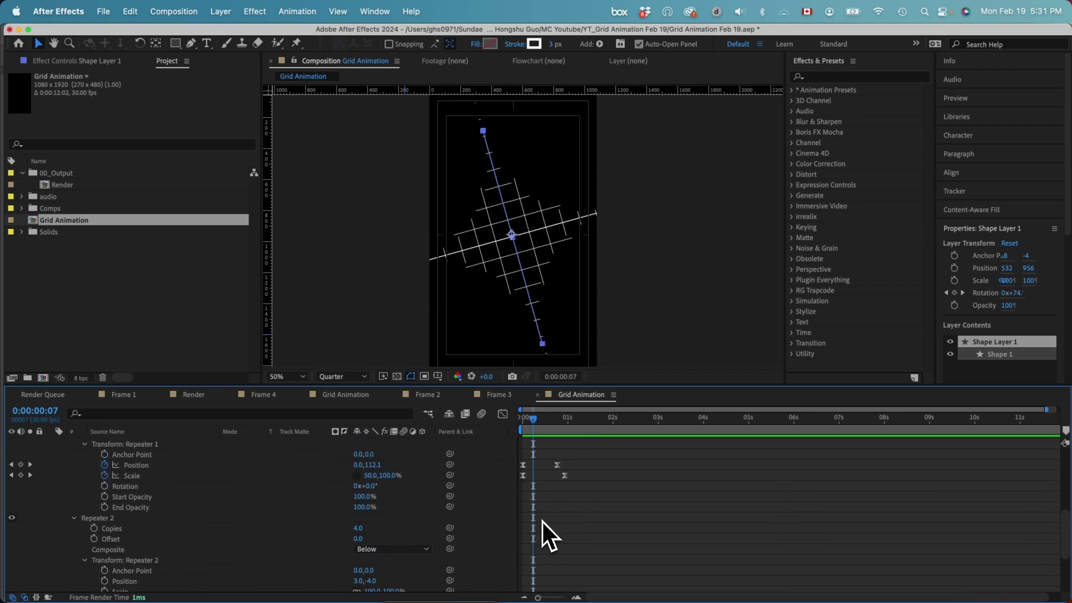
left_click(163, 539)
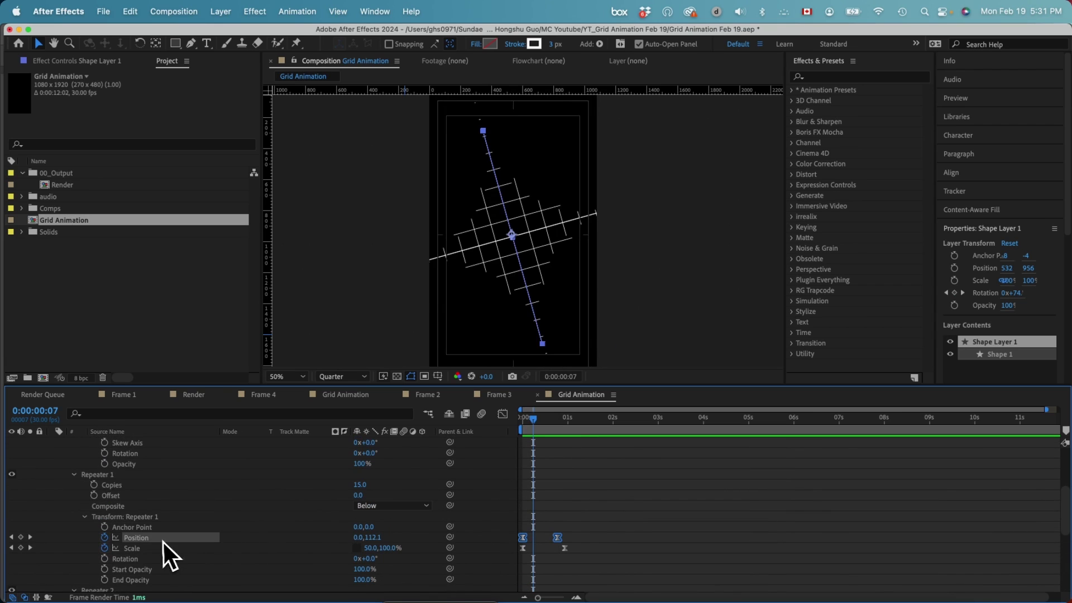
left_click(570, 528)
left_click_drag(523, 537, 534, 540)
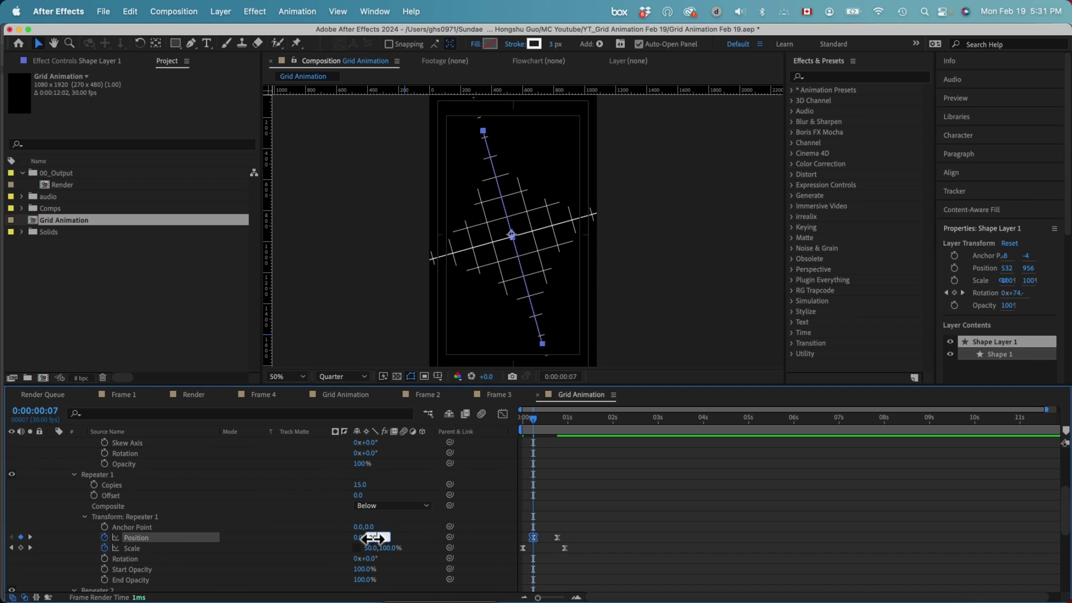
left_click(602, 472)
mouse_move(547, 417)
left_mouse_down()
mouse_move(554, 424)
mouse_move(540, 425)
left_mouse_up()
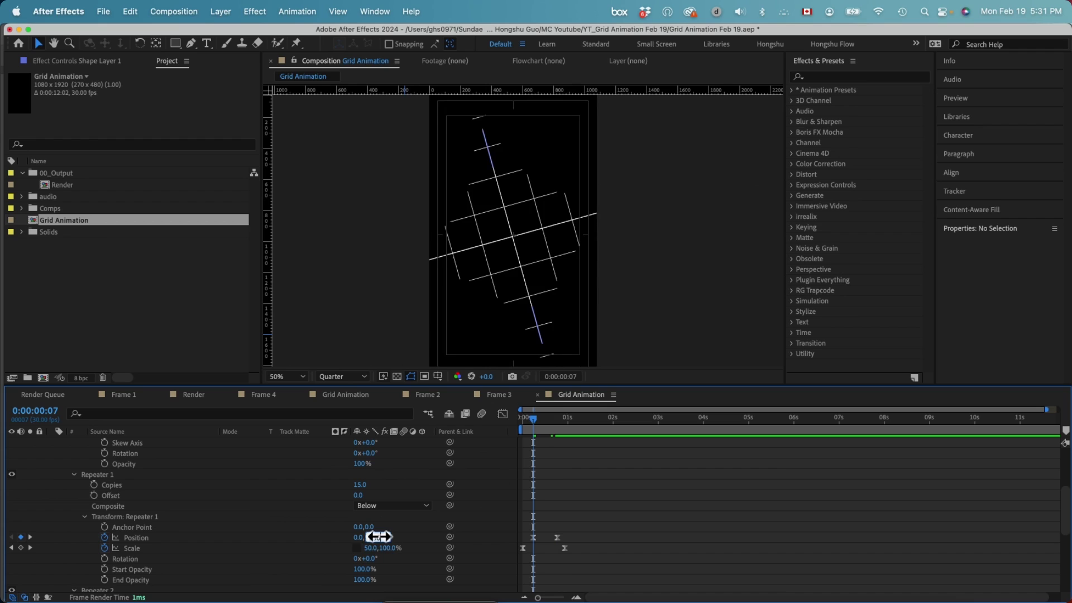
- Raise the starting repeater spacing to 0,250 and play back the grid animation
left_click_drag(379, 536, 380, 537)
left_click(613, 525)
mouse_move(532, 416)
left_mouse_down()
mouse_move(553, 422)
mouse_move(518, 424)
mouse_move(530, 422)
left_mouse_up()
key("space")
key("space")
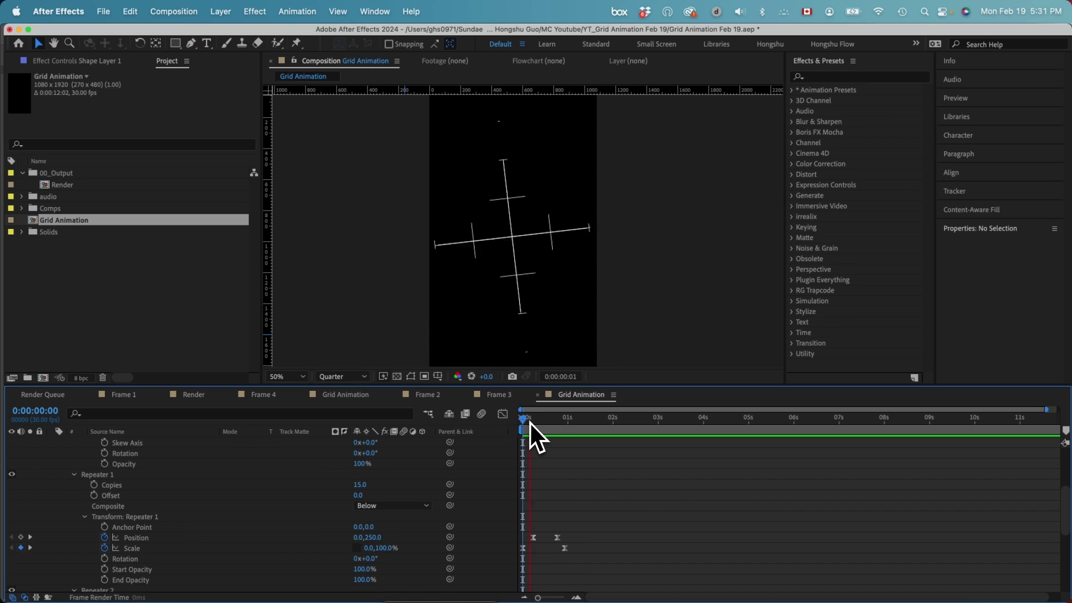
scroll(648, 510, "up", 5)
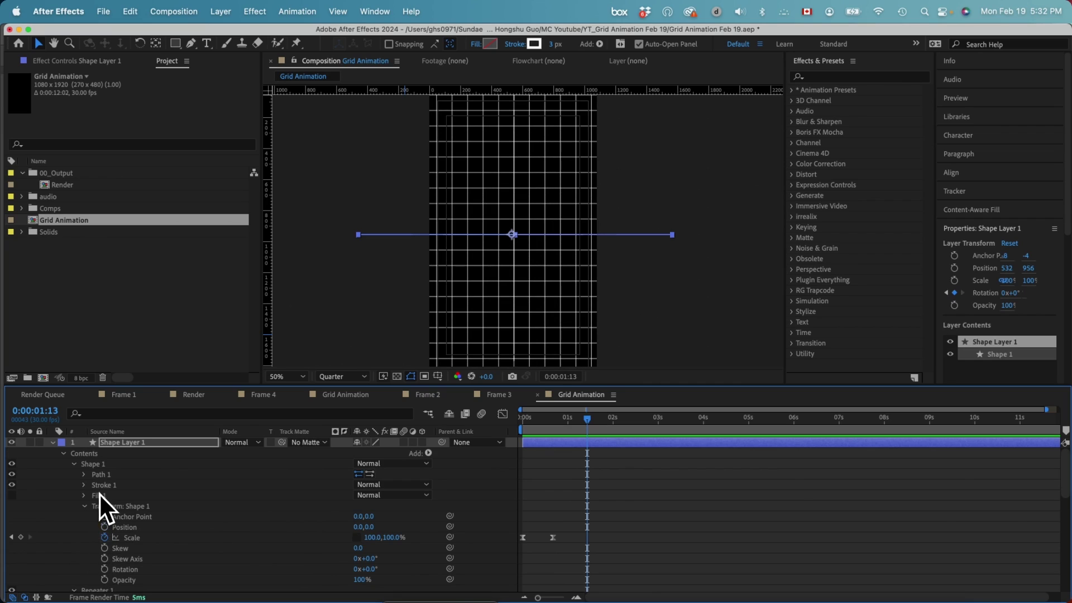
- Keyframe the grid's Stroke Width at 3, then 0 a few frames later
left_click(84, 486)
left_click(104, 523)
key("super+Right")
key("super+Right")
key("super+Right")
key("super+Right")
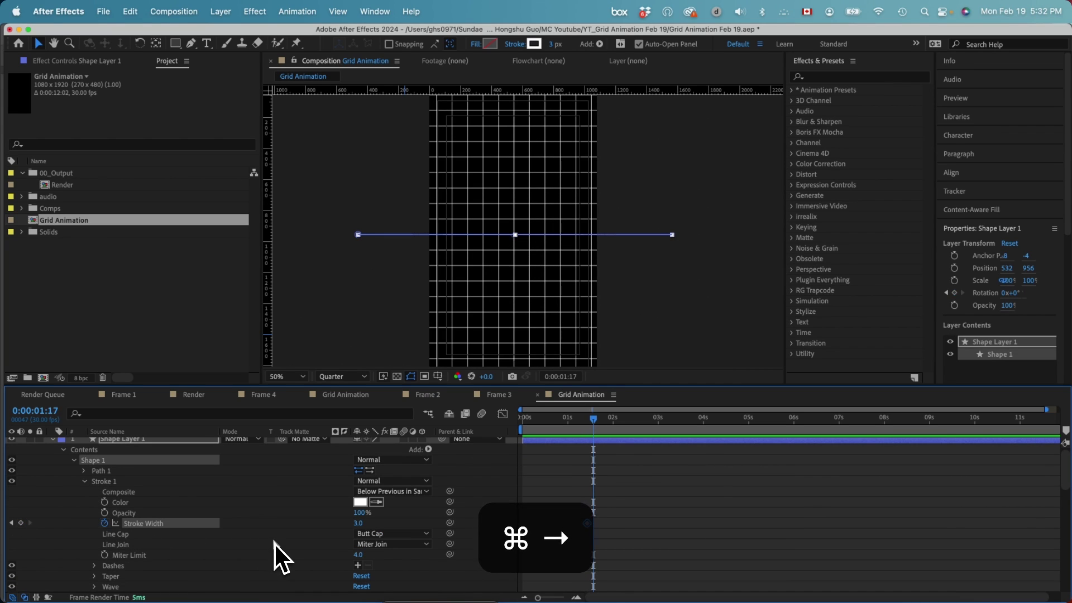
type("0")
left_click(438, 518)
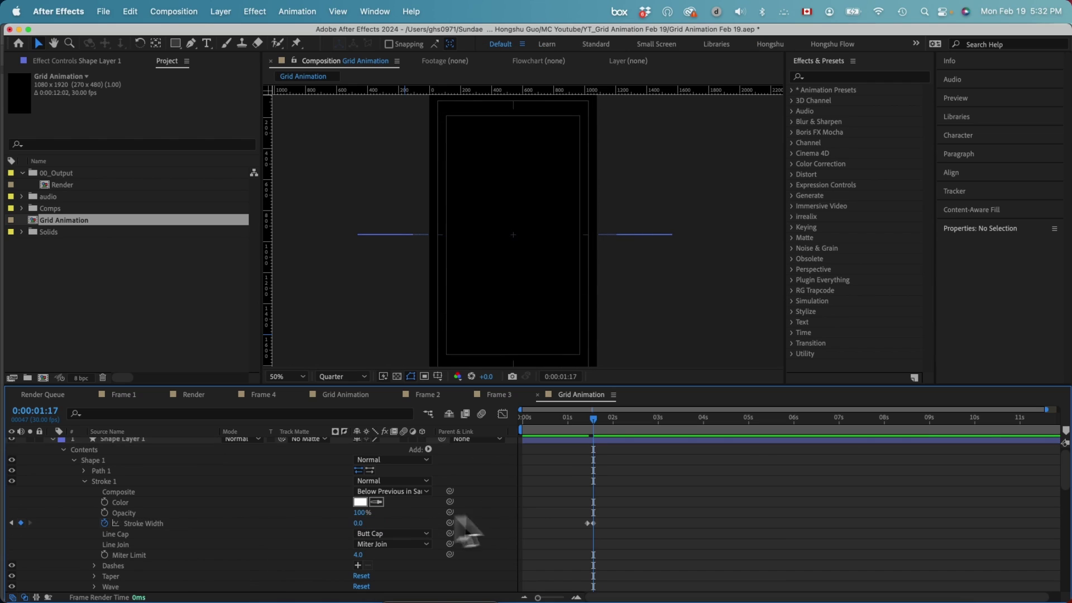
left_click_drag(591, 420, 581, 418)
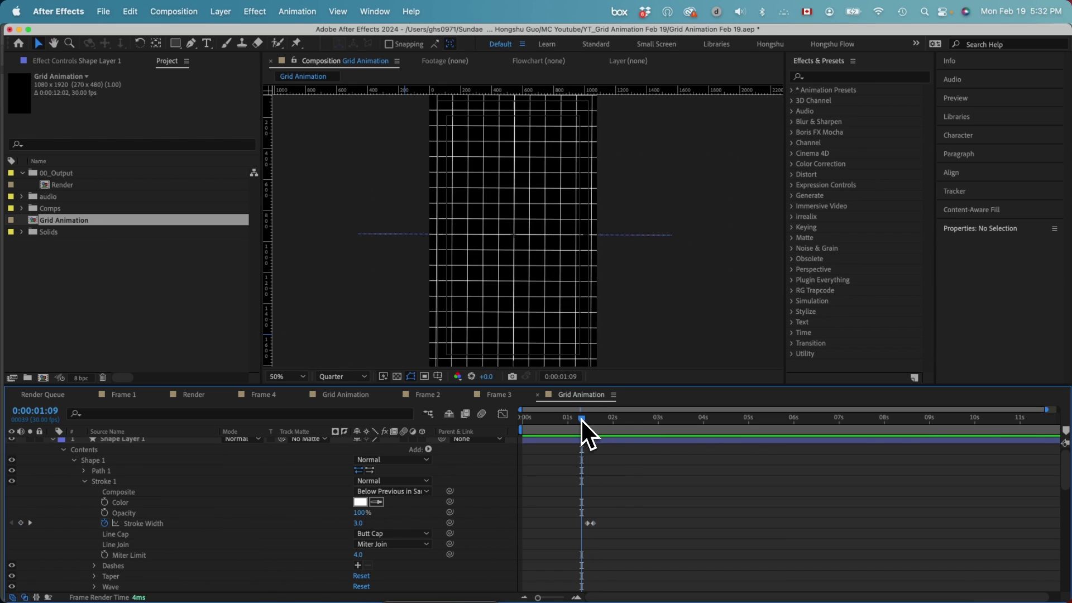
- Duplicate Shape Layer 1 as Shape Layer 2 and hide the original
scroll(93, 467, "up", 1)
left_click(132, 445)
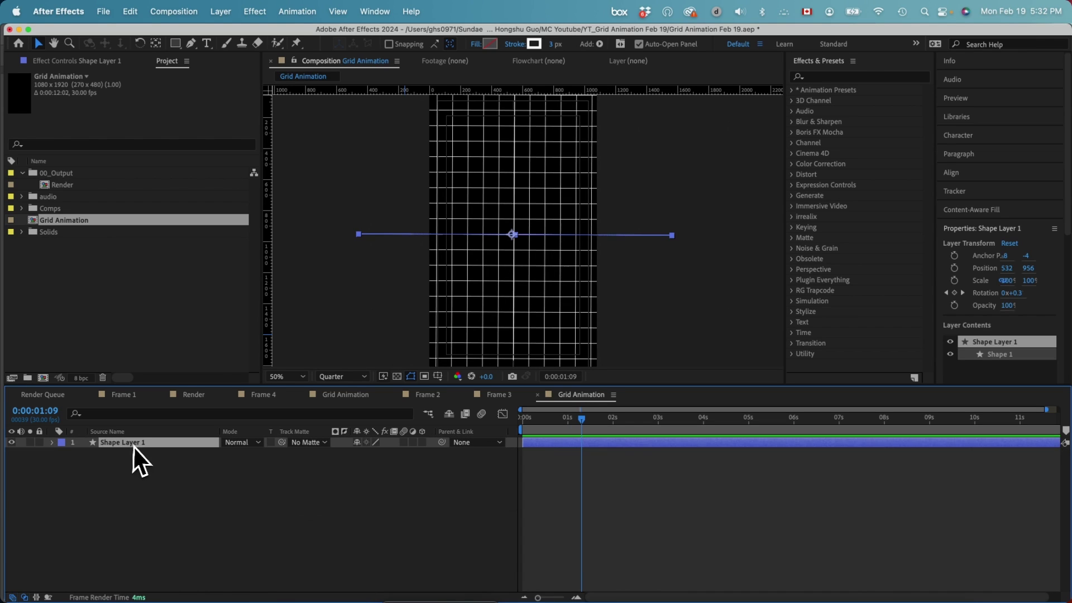
key("super+d")
scroll(58, 459, "down", 1)
left_click(136, 444)
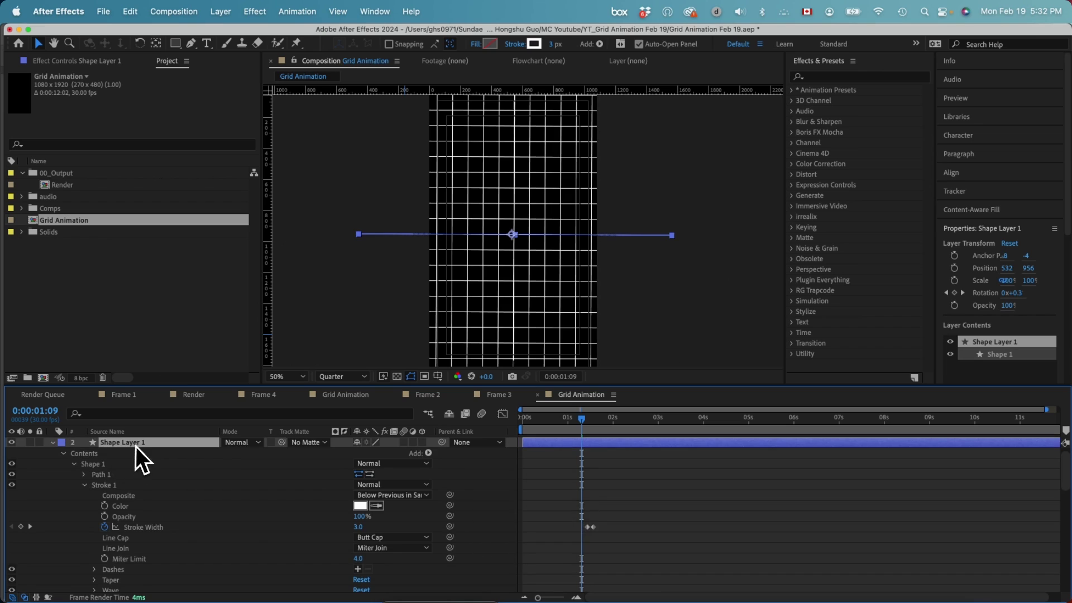
left_click(54, 444)
left_click(116, 447)
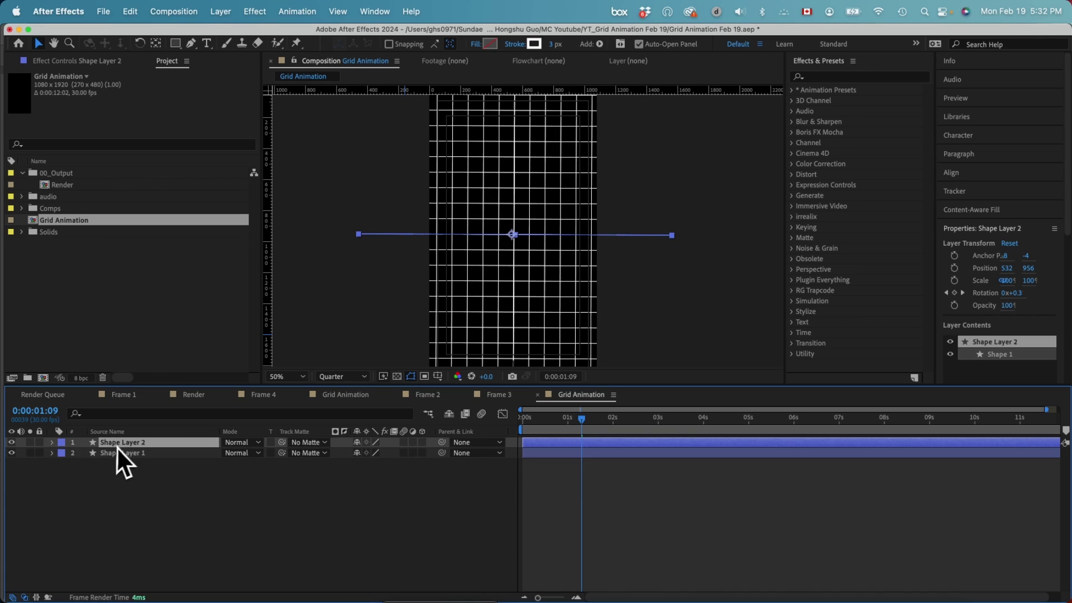
left_click(11, 452)
- Expand Shape Layer 2 down to Stroke 1's width and color settings
left_click(52, 443)
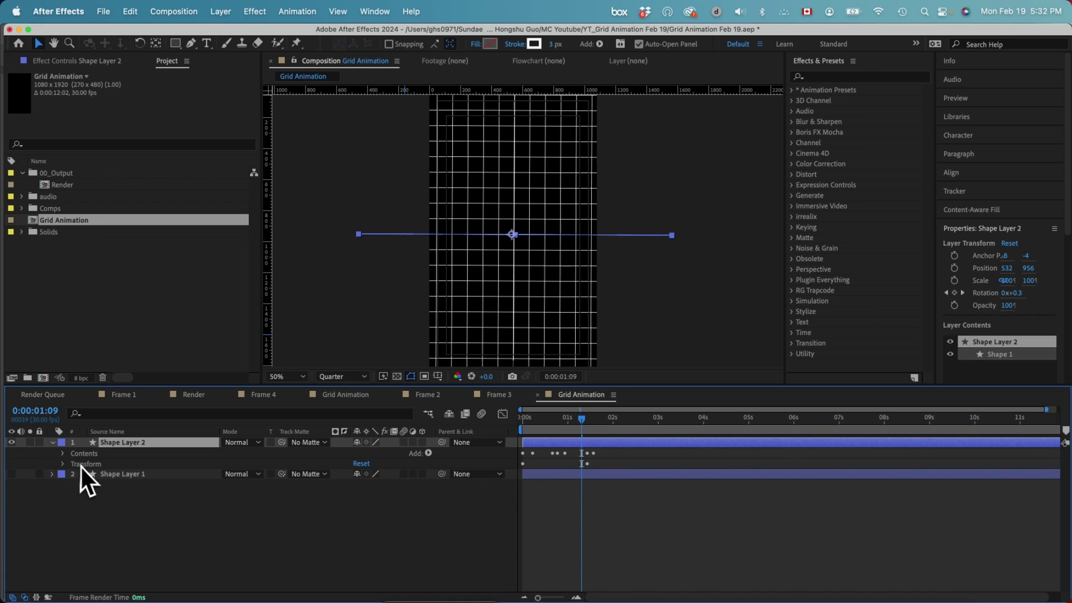
left_click(65, 465)
left_click(63, 454)
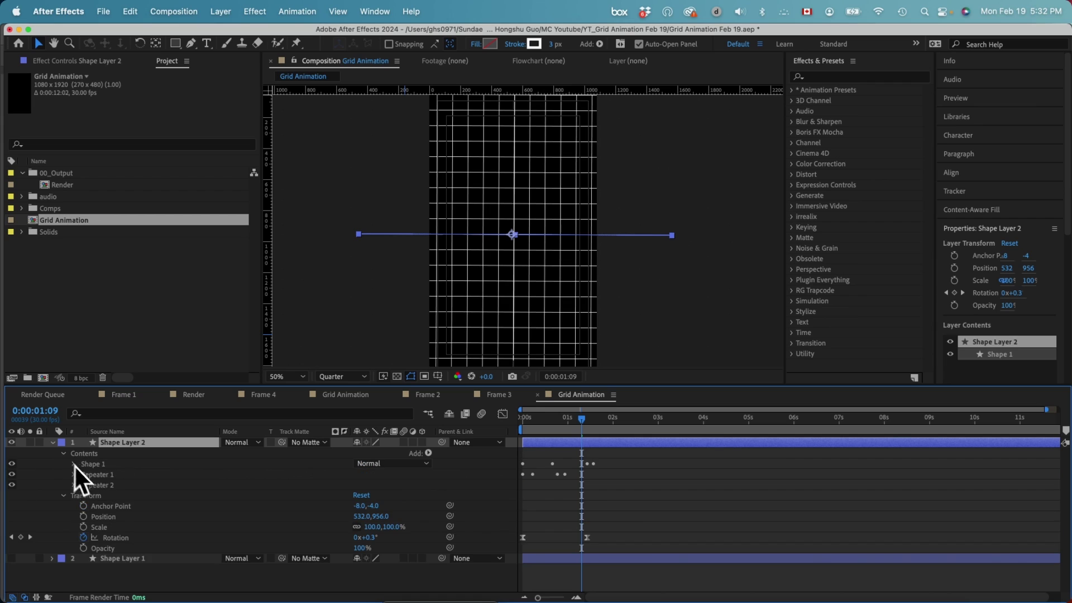
left_click(73, 464)
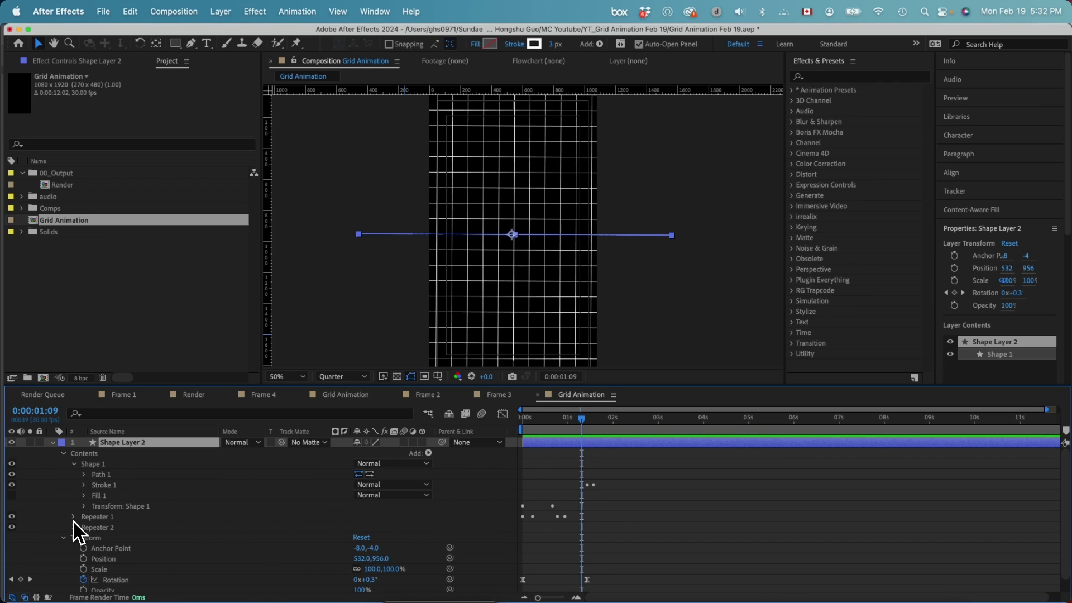
left_click(84, 485)
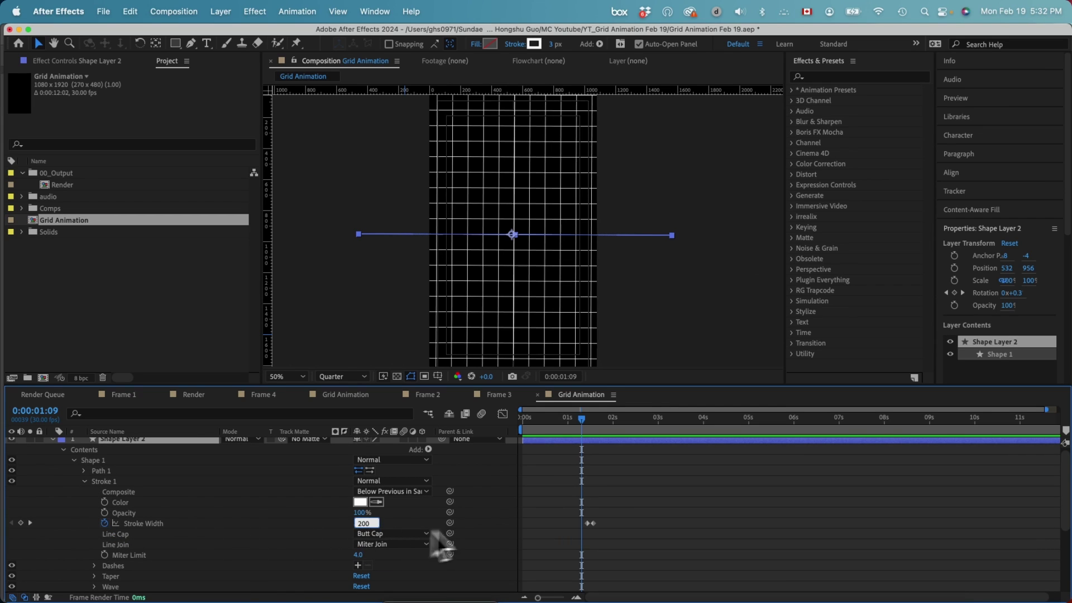
- Commit a 200 stroke width and move that keyframe earlier to frame 16
left_click(633, 513)
left_click_drag(582, 524, 548, 527)
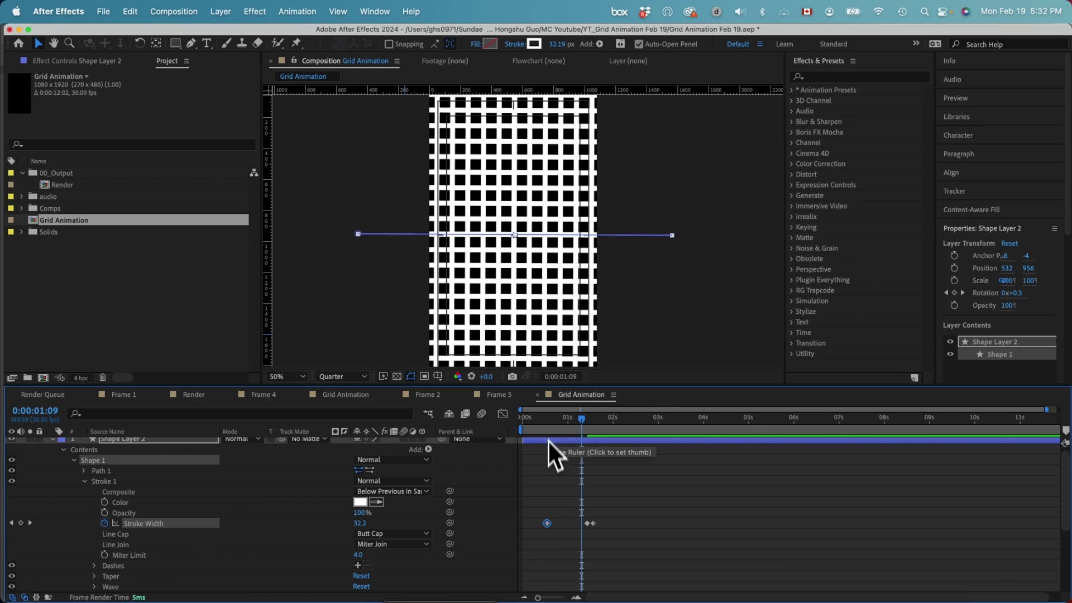
left_click(547, 423)
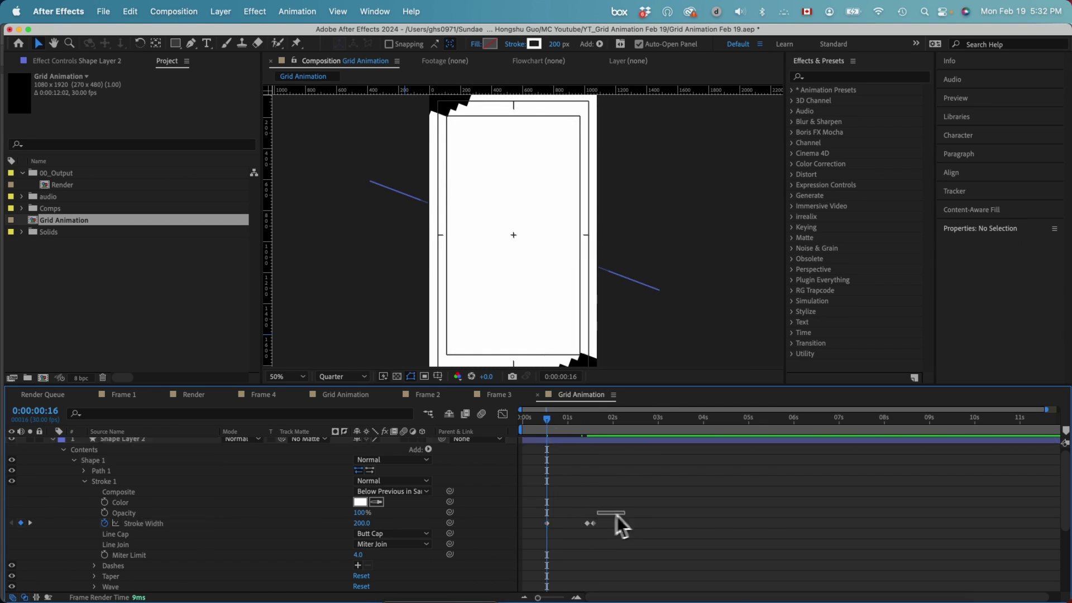
- Ease the Stroke Width keyframes and make the width drop quickly early in the speed graph
left_click_drag(610, 514, 582, 540)
right_click(592, 525)
mouse_move(642, 599)
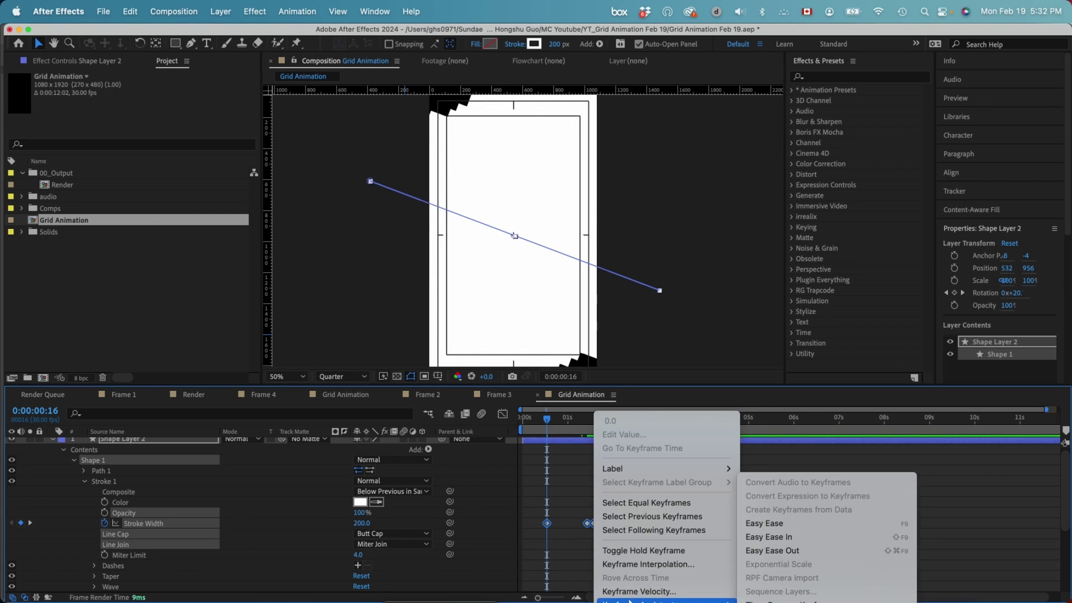
left_click(760, 537)
left_click(503, 415)
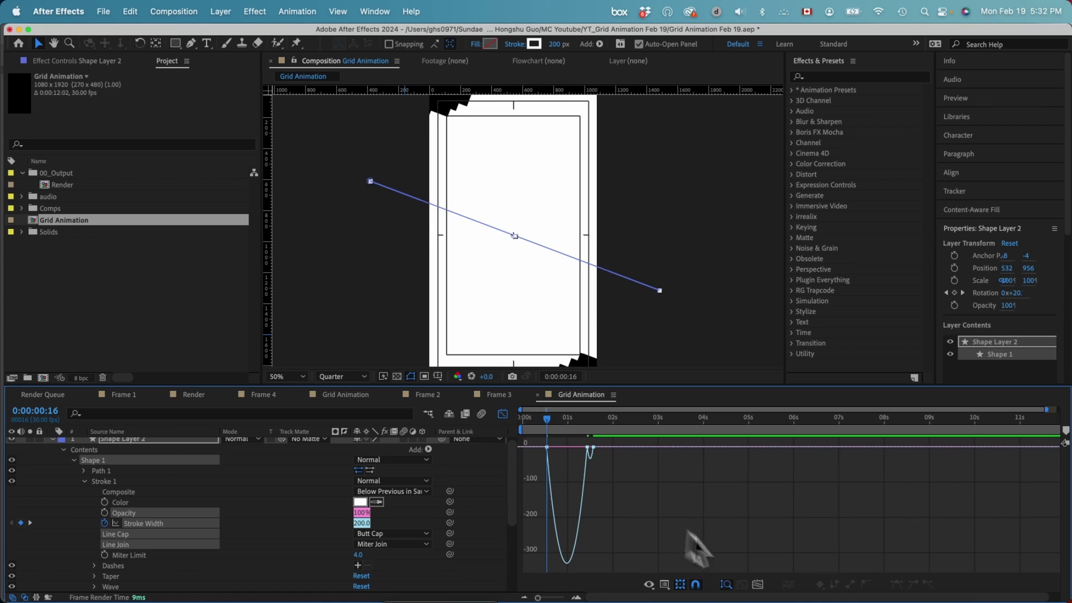
left_click_drag(609, 464, 518, 421)
left_click(505, 416)
- Preview the flashing thick stroke and scrub to watch it thin out
left_click(589, 560)
key("space")
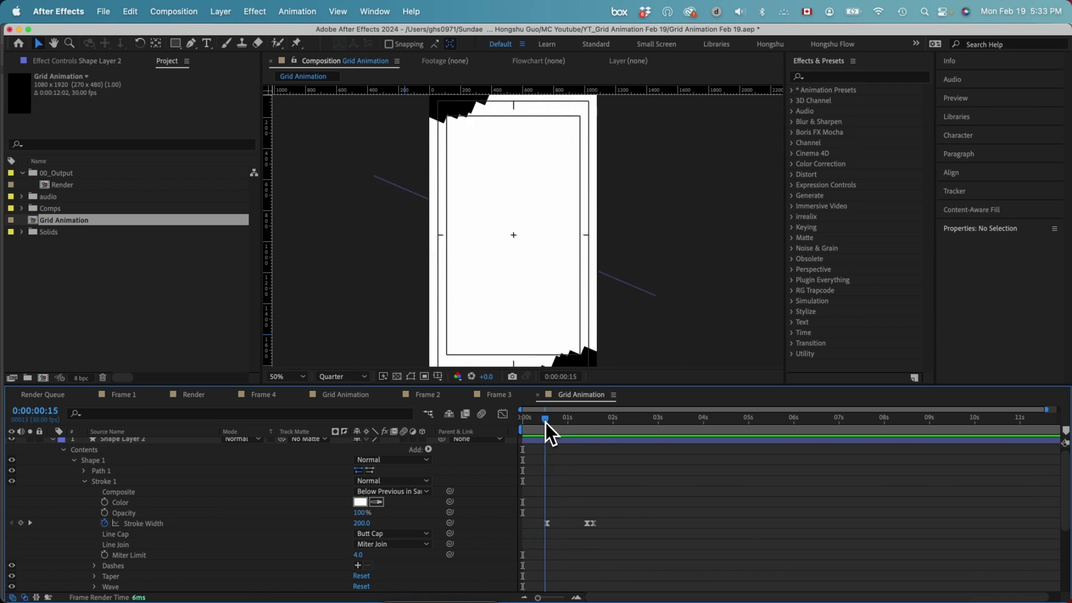
mouse_move(544, 424)
left_mouse_down()
mouse_move(527, 424)
mouse_move(550, 428)
mouse_move(532, 426)
mouse_move(527, 438)
mouse_move(526, 420)
mouse_move(585, 422)
mouse_move(567, 424)
left_mouse_up()
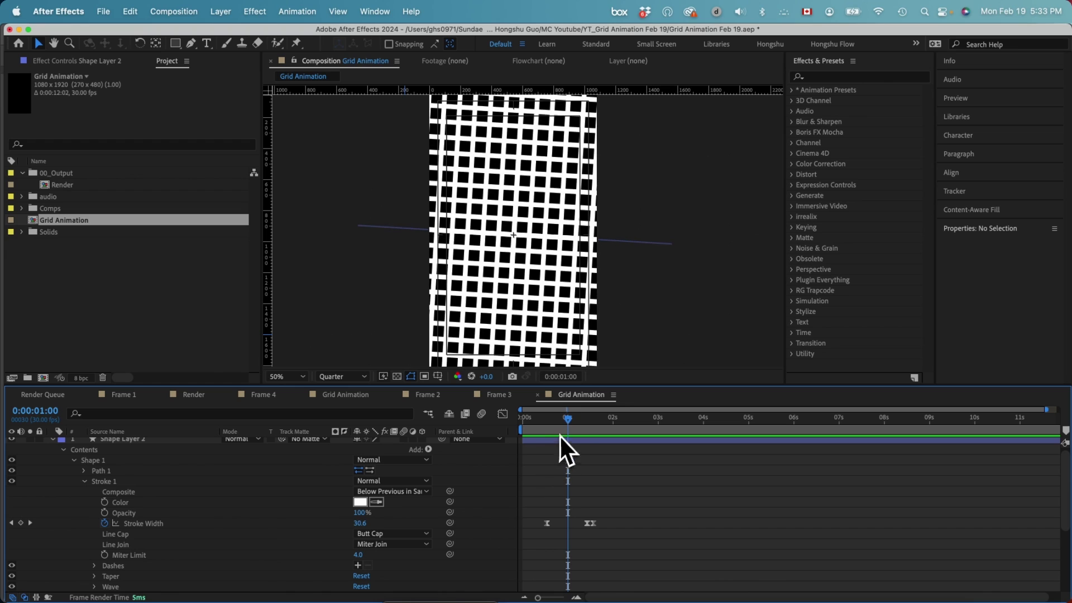
mouse_move(569, 420)
left_mouse_down()
mouse_move(591, 421)
mouse_move(554, 425)
mouse_move(583, 427)
left_mouse_up()
- Switch to the Frame 4 comp and play its blue line grid animation from frame 0
scroll(106, 543, "down", 5)
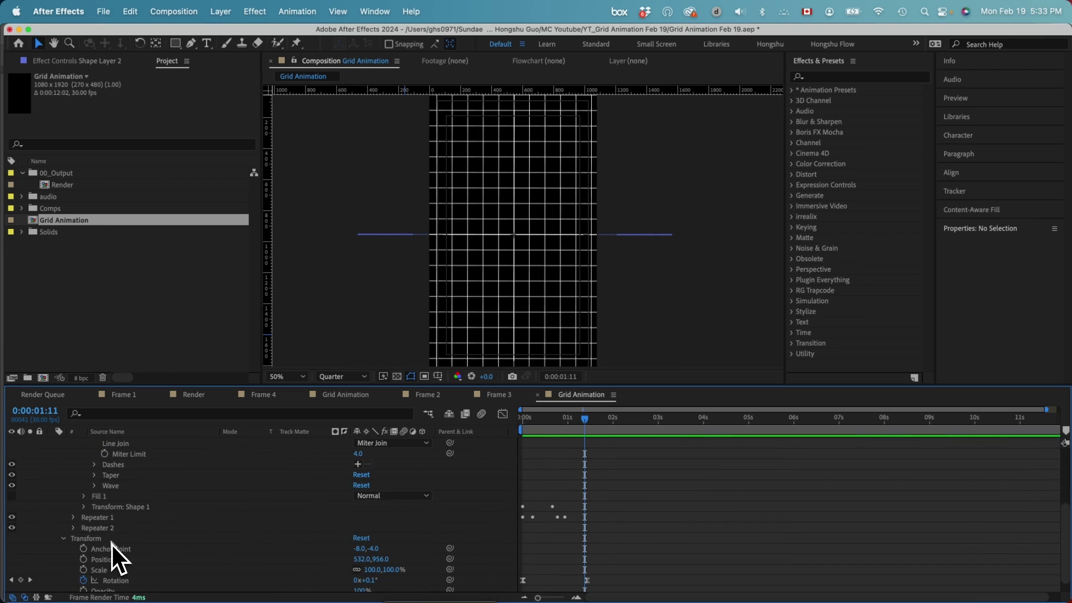
scroll(261, 544, "up", 5)
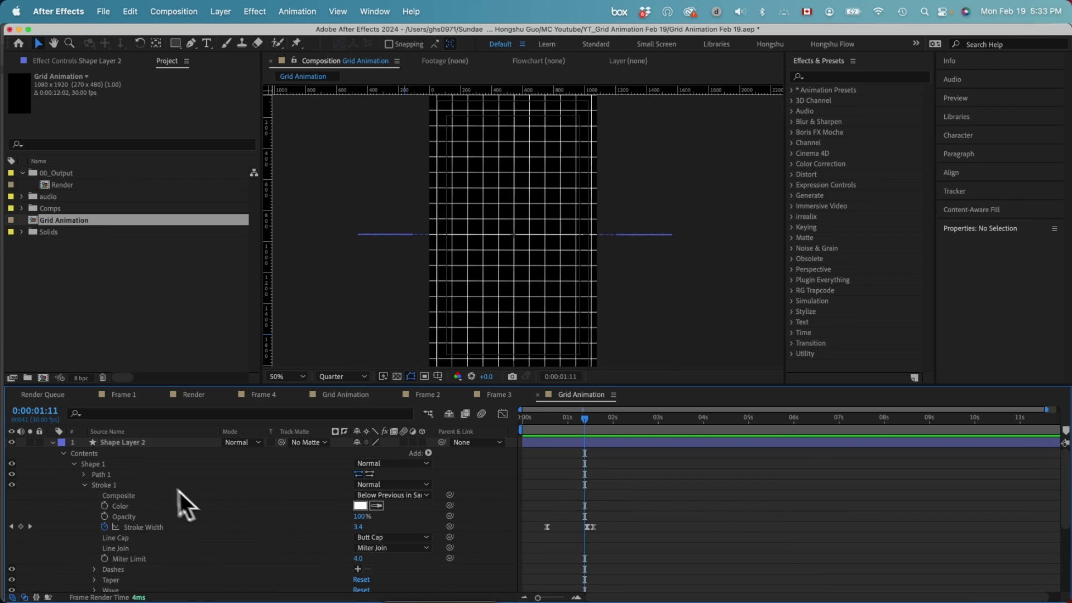
scroll(162, 541, "down", 4)
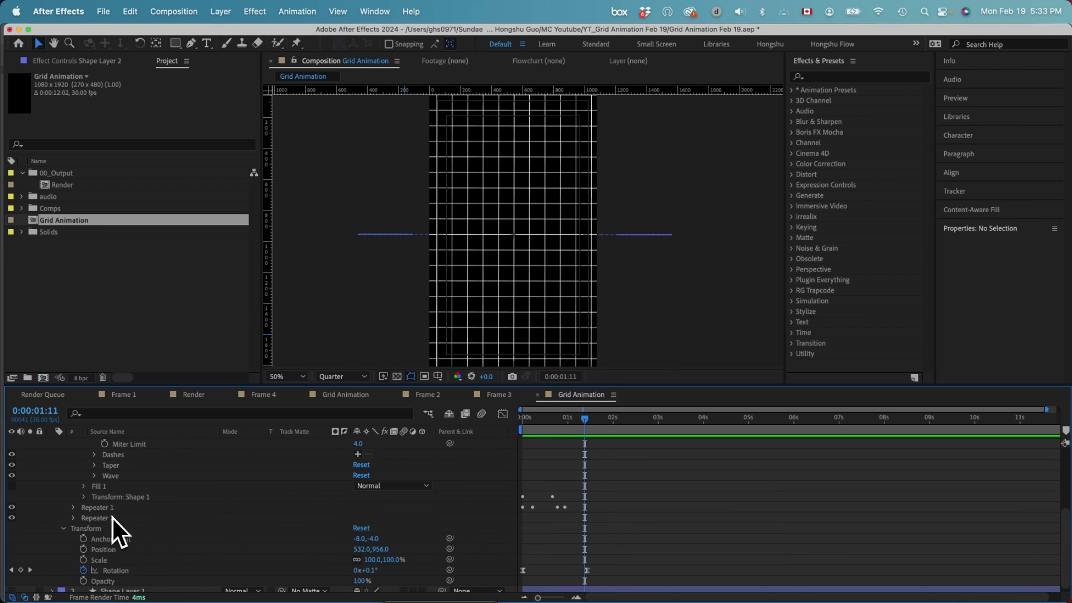
scroll(111, 517, "up", 4)
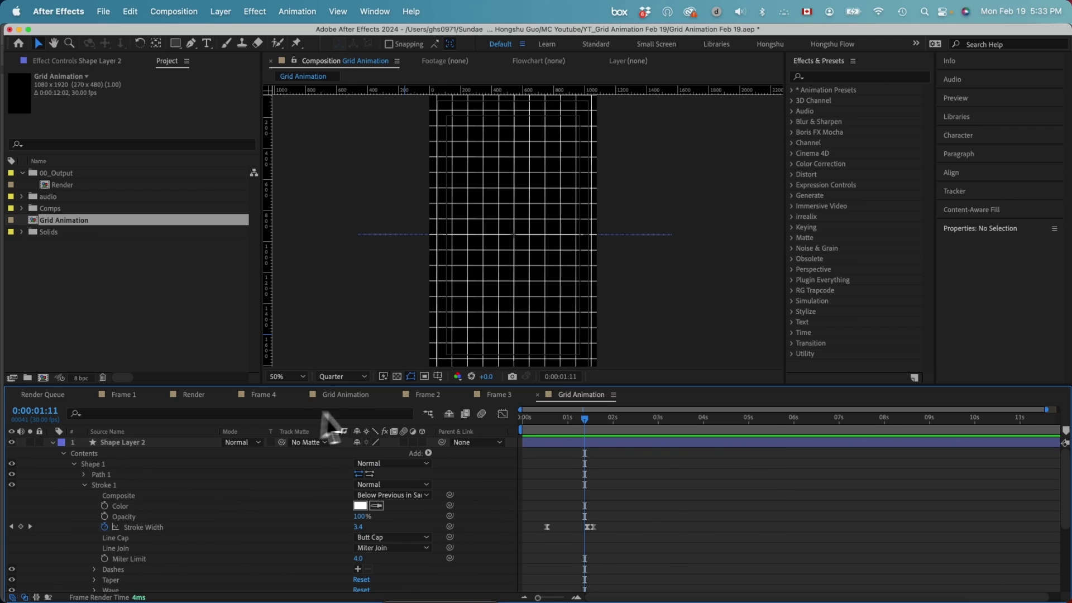
left_click(263, 395)
left_click_drag(668, 420, 504, 419)
key("space")
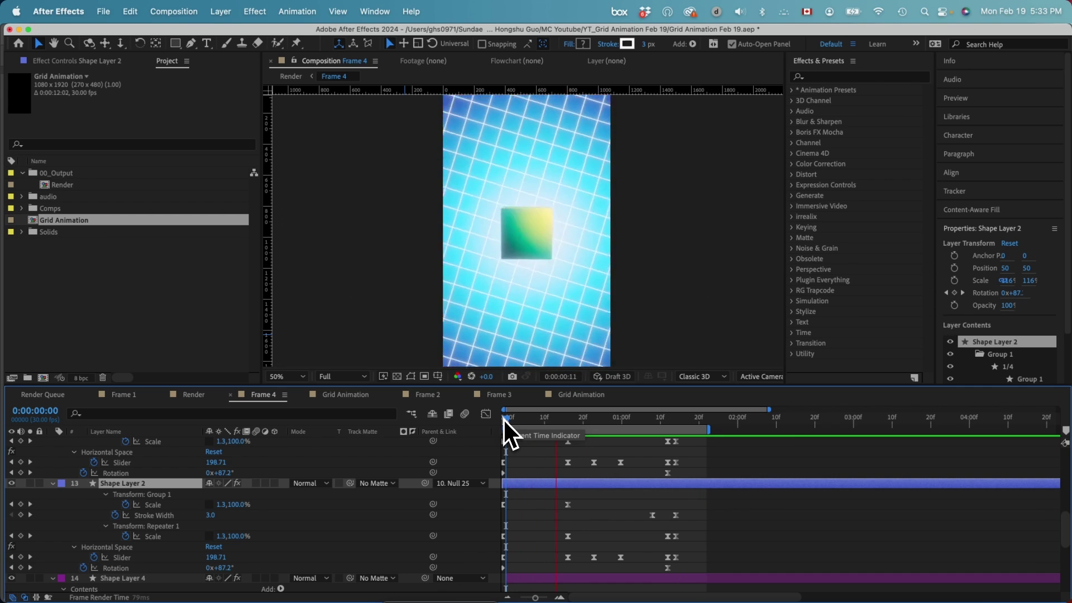
- Open the Render comp through the Mini-Flowchart and preview the final edit with the grid
left_click(412, 414)
left_click(357, 419)
key("space")
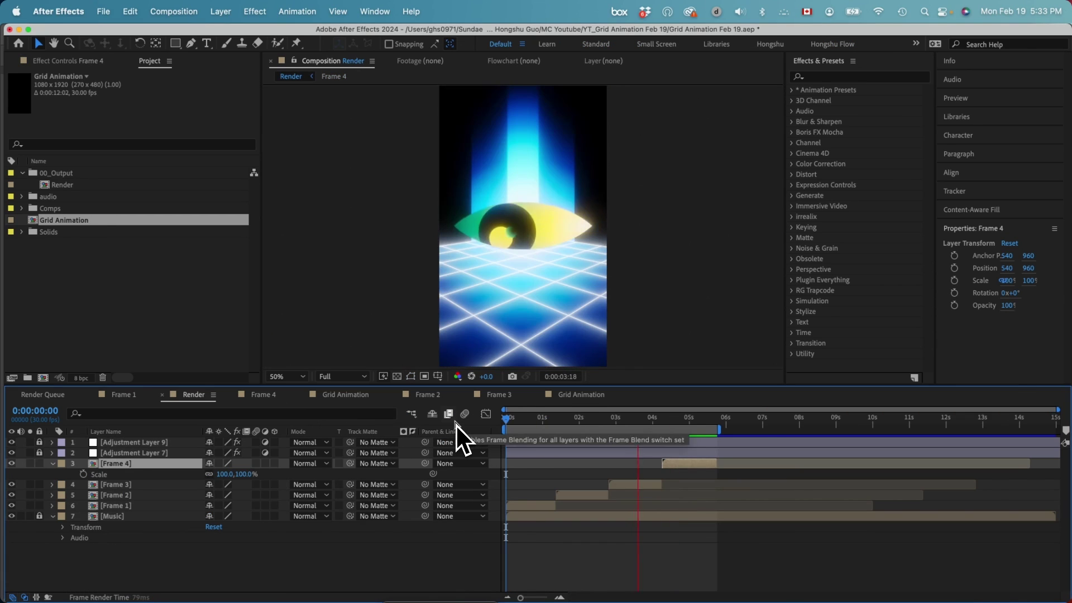